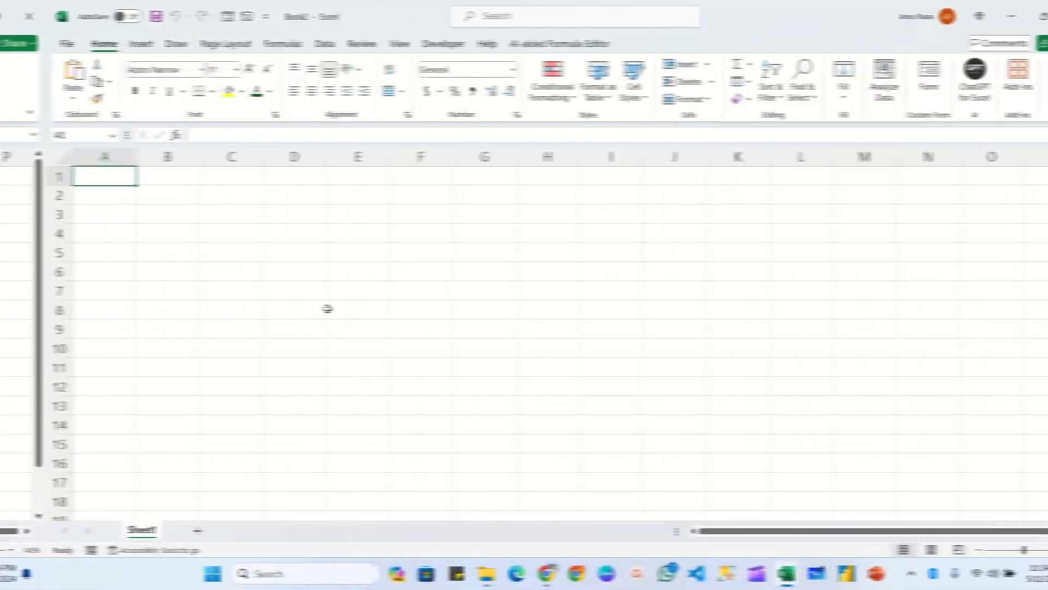
Step: Enter the label File Name in cell B1
scroll(282, 308, up, 1)
key(Right)
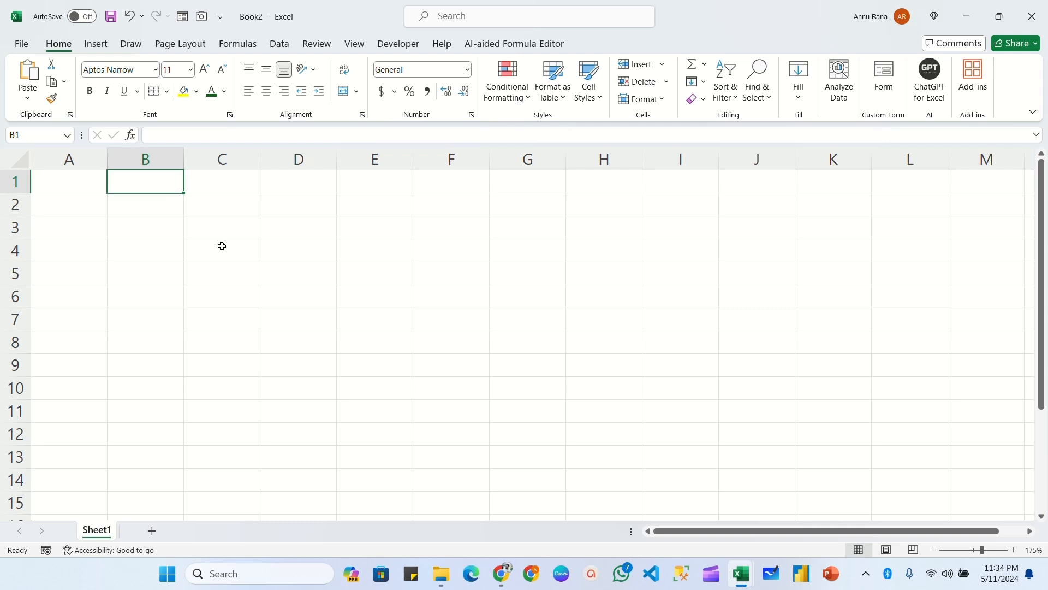
key(F2)
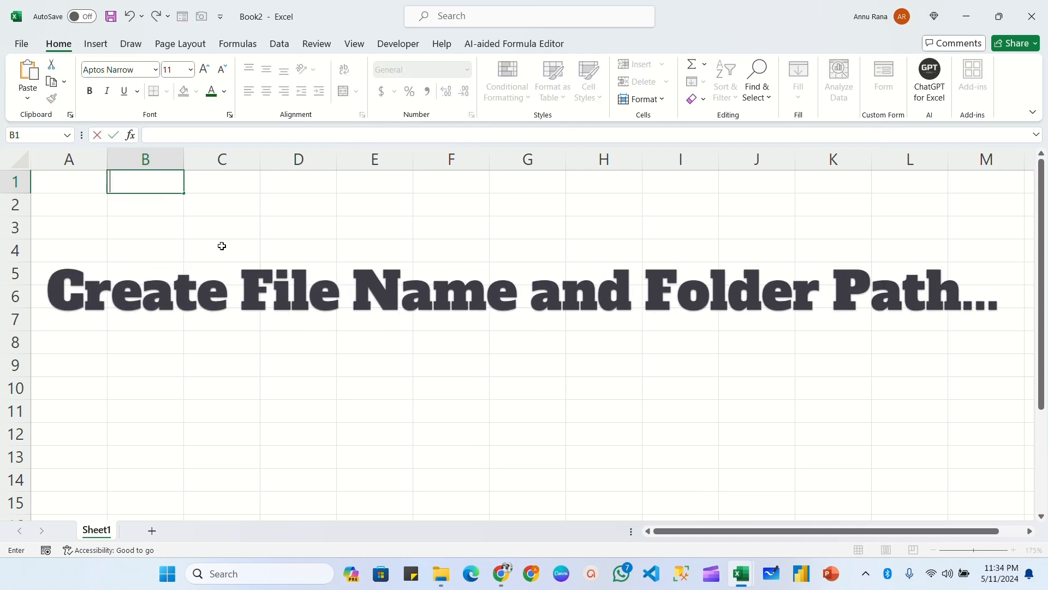
text(File )
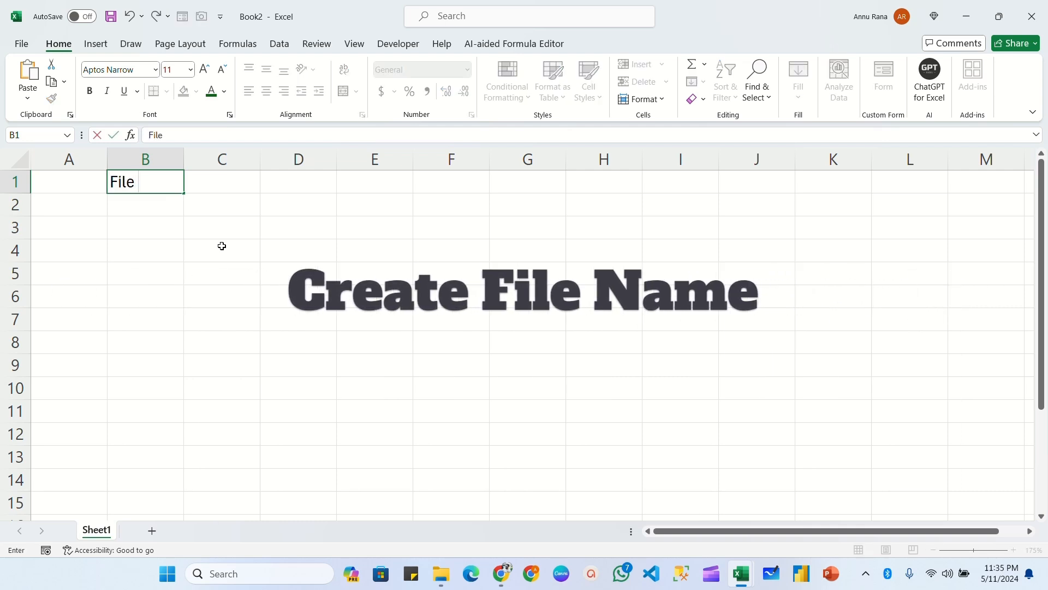
text(Name)
key(Return)
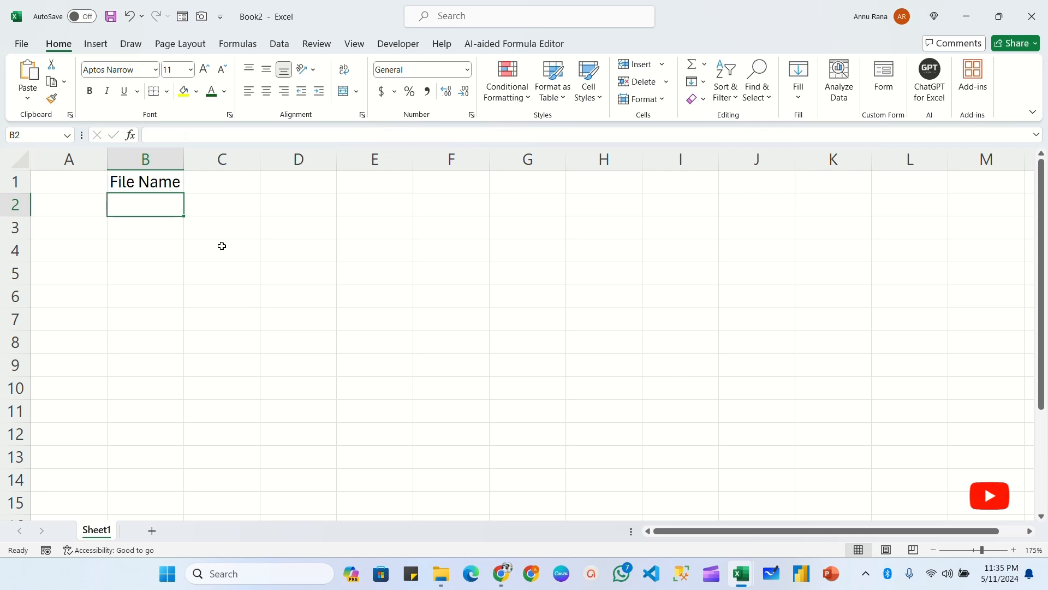
Step: Enter the label Folder Path in cell B2 and autofit the width of column B
text(Folder Path)
key(Up)
key(alt+h)
key(o)
key(i)
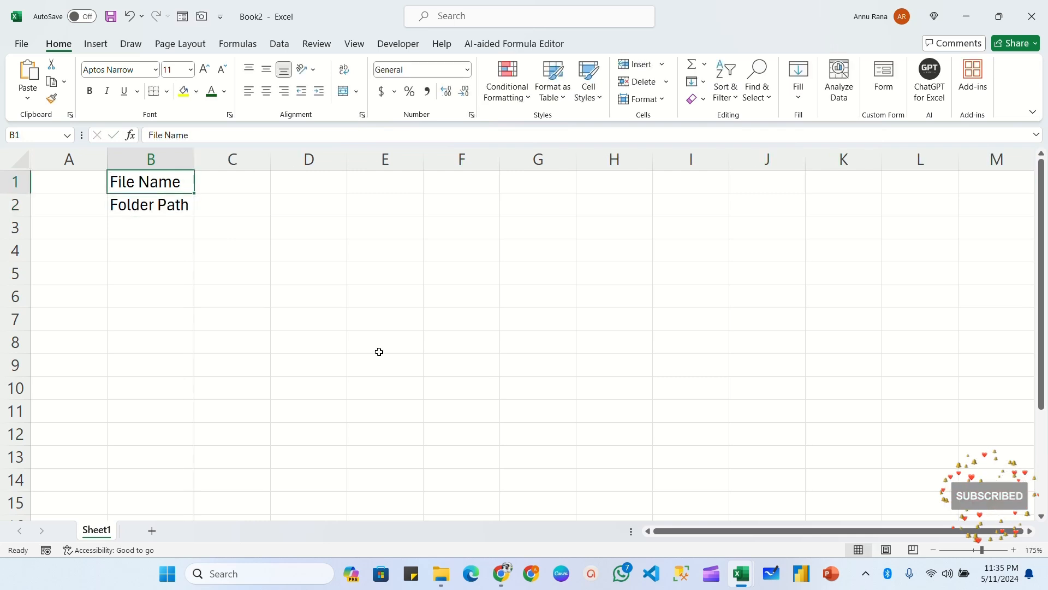
Step: Switch to File Explorer and copy the name of the Report-April-2022 file in the Reports 2022 folder
click(441, 574)
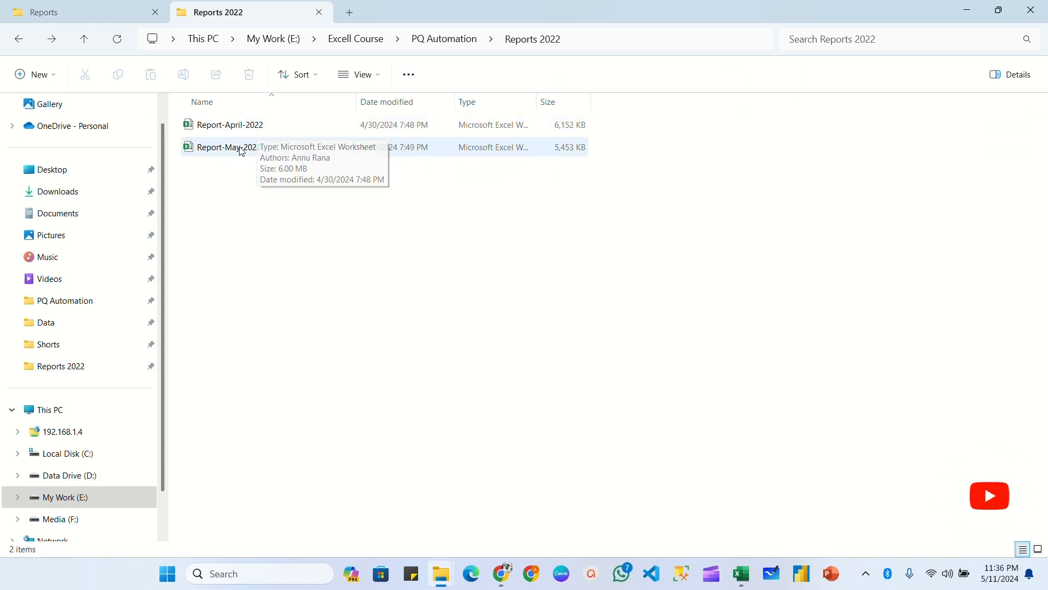
click(273, 133)
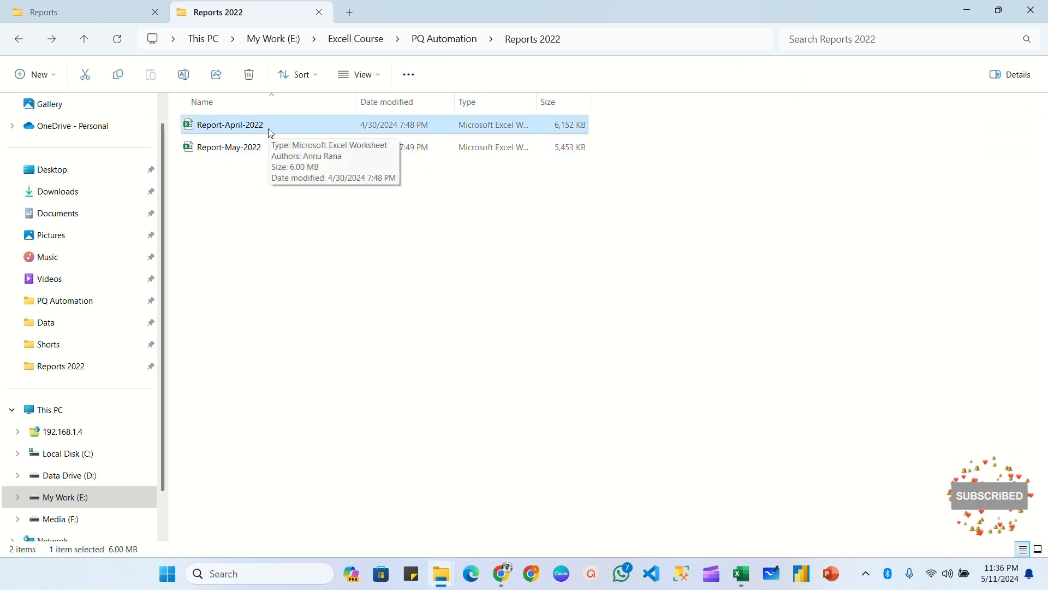
key(F2)
key(ctrl+c)
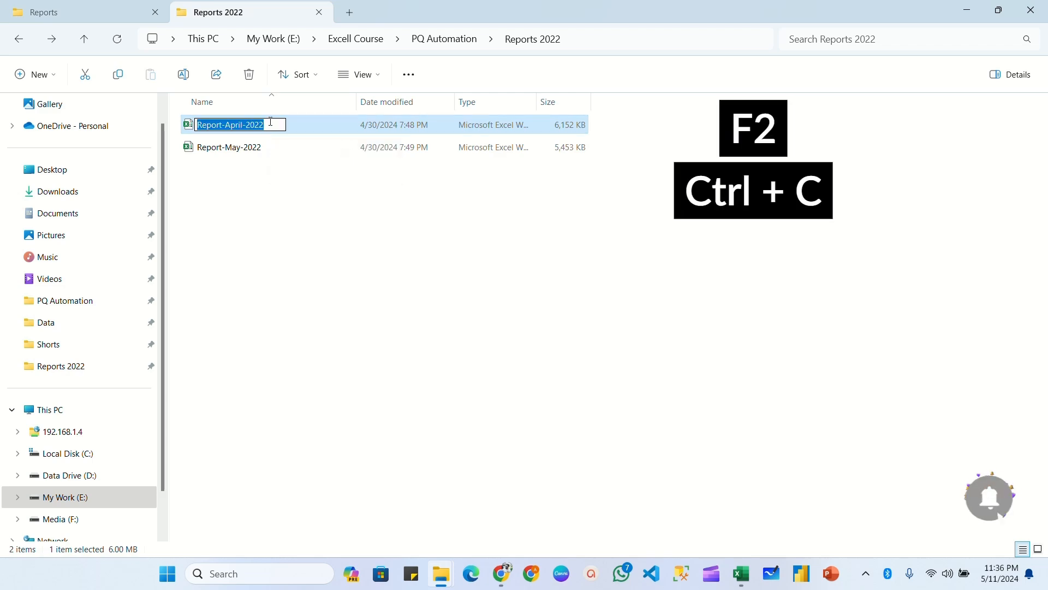
key(Escape)
Step: Back in Excel, paste the copied file name into C1 and append the extension so it reads Report-April-2022.xlsx
key(alt+Tab)
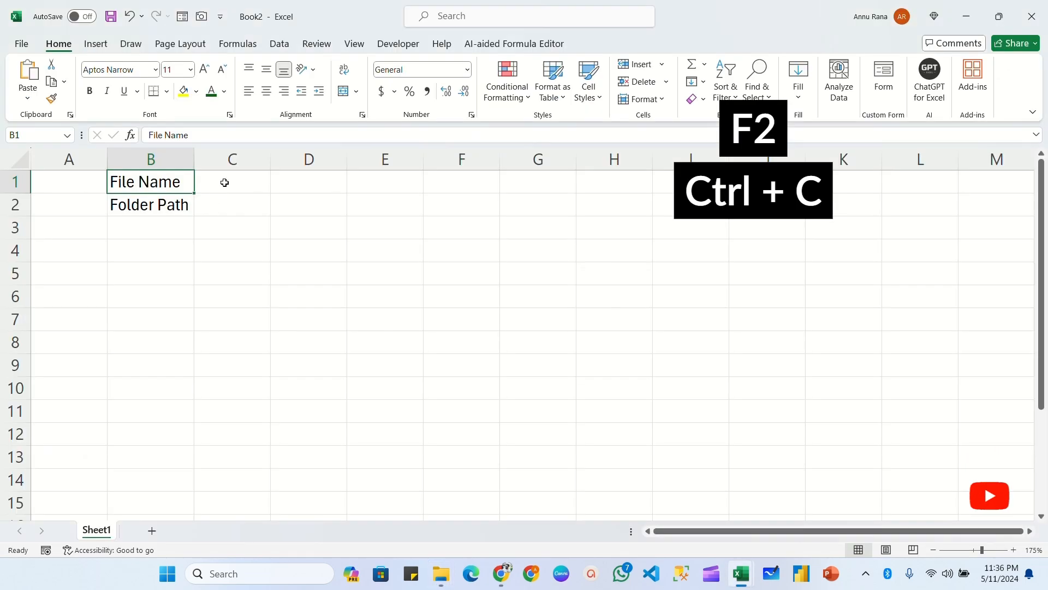
click(229, 176)
key(ctrl+v)
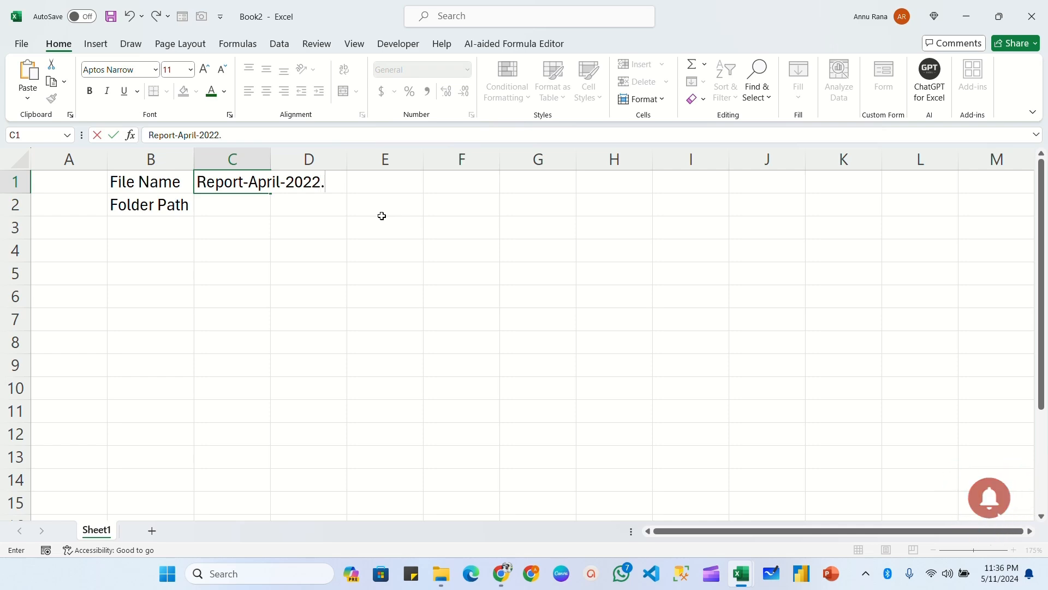
text(.xlsx)
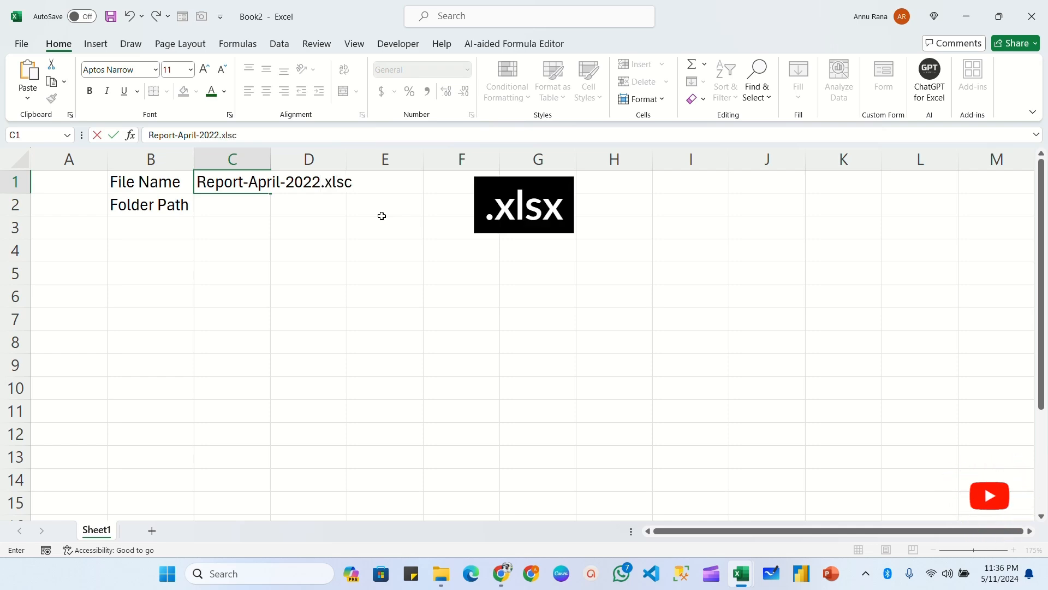
key(Return)
Step: Switch to File Explorer and copy the full path of the Reports 2022 folder
key(alt+Tab)
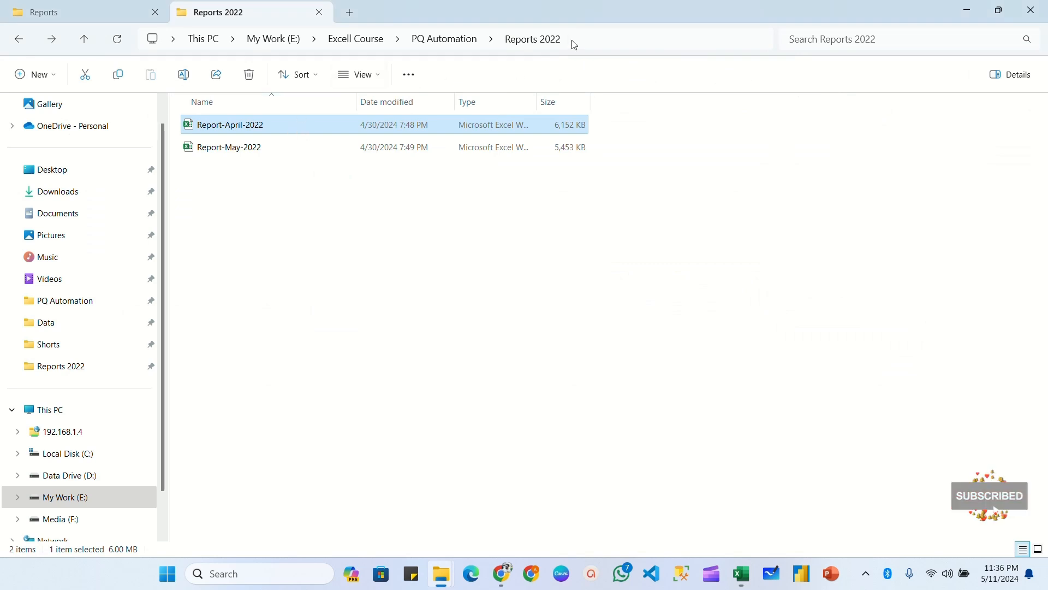
click(609, 39)
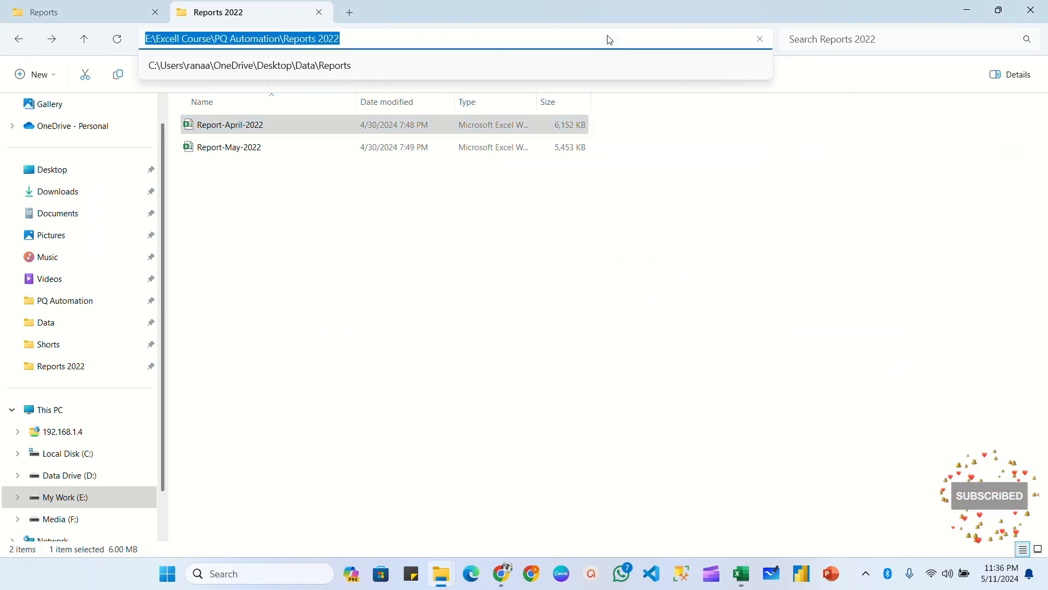
right_click(316, 38)
click(355, 76)
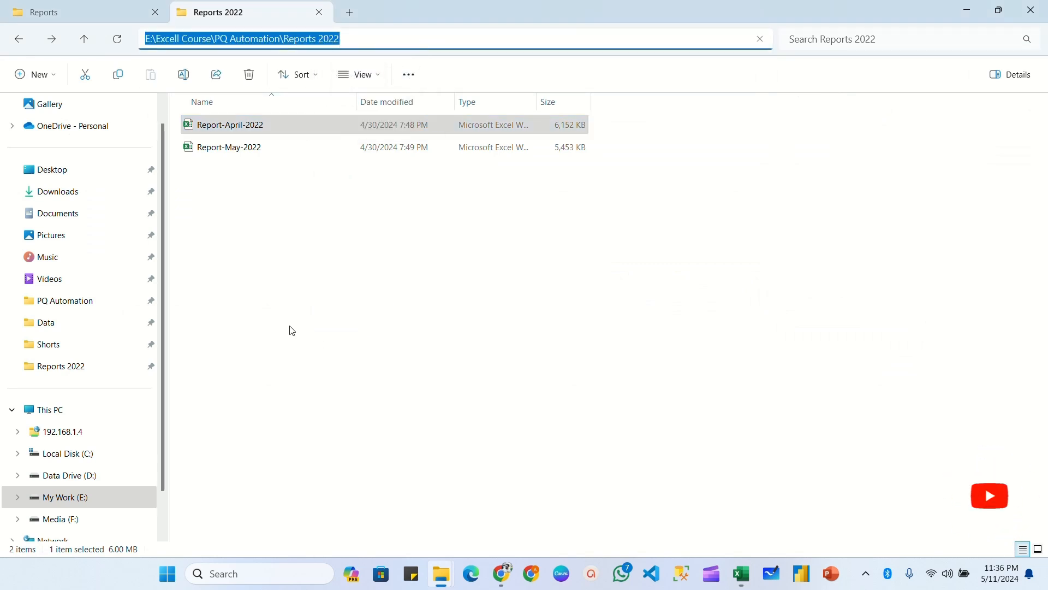
Step: Back in Excel, paste the folder path into C2 with a trailing backslash: E:\Excell Course\PQ Automation\Reports 2022\
key(alt+Tab)
double_click(235, 205)
key(ctrl+v)
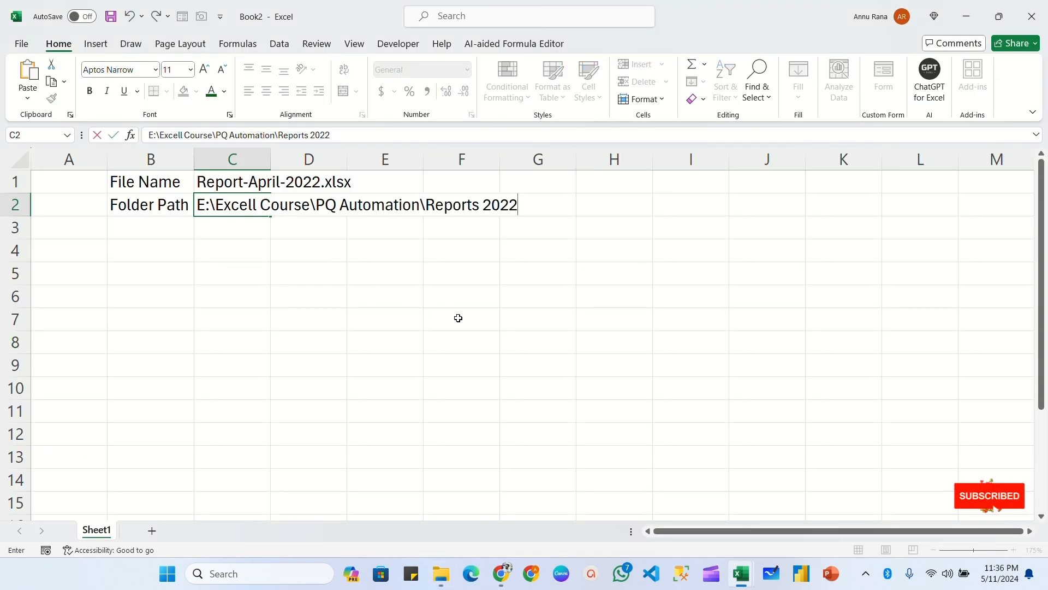
text(\)
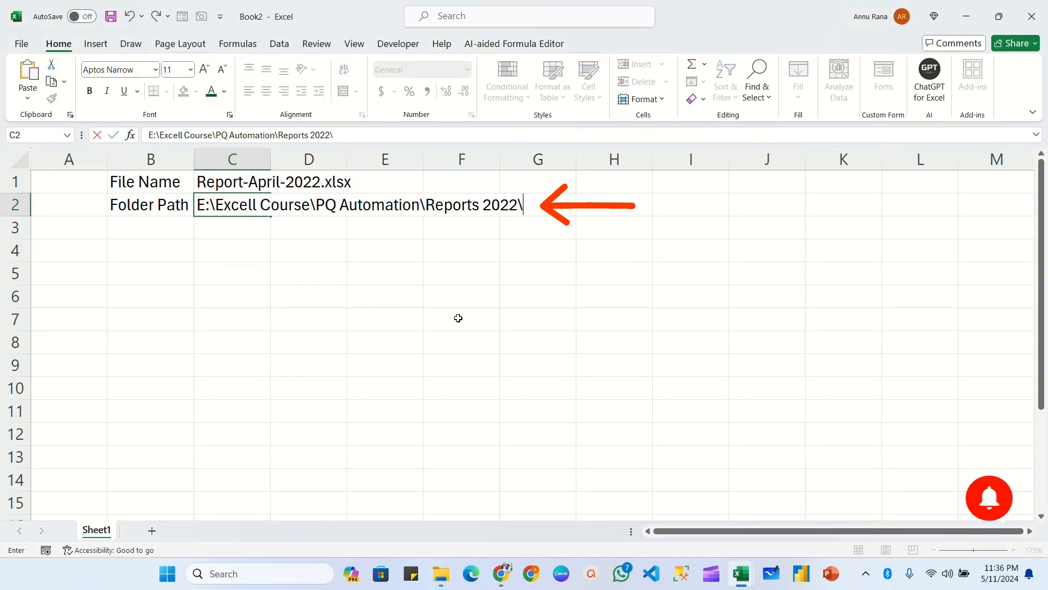
click(232, 250)
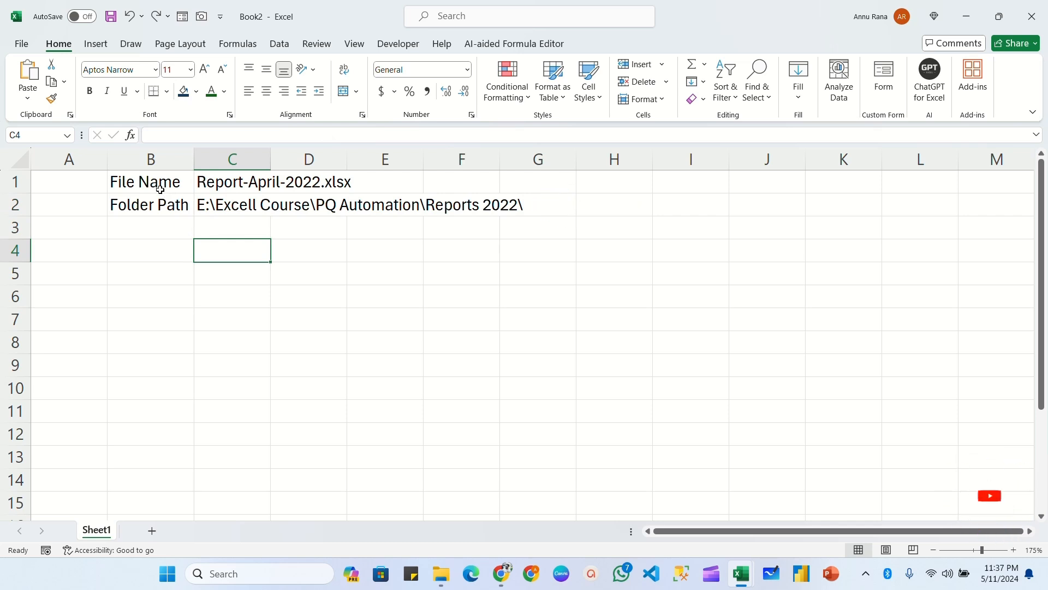
Step: Give the label cells B1:B2 a dark blue fill and a white font colour
drag(160, 190, 165, 200)
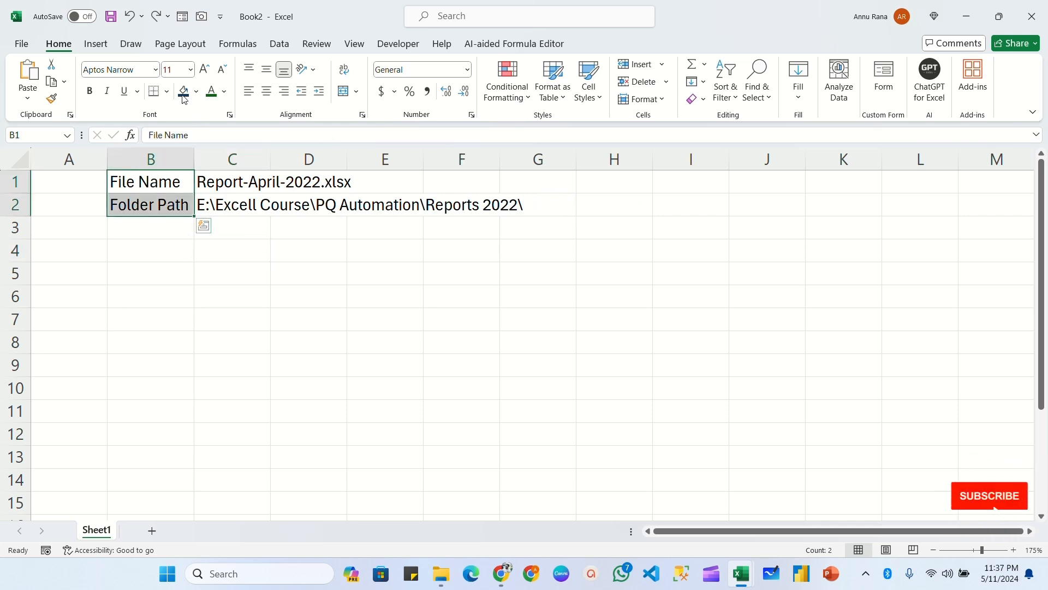
click(196, 92)
click(210, 182)
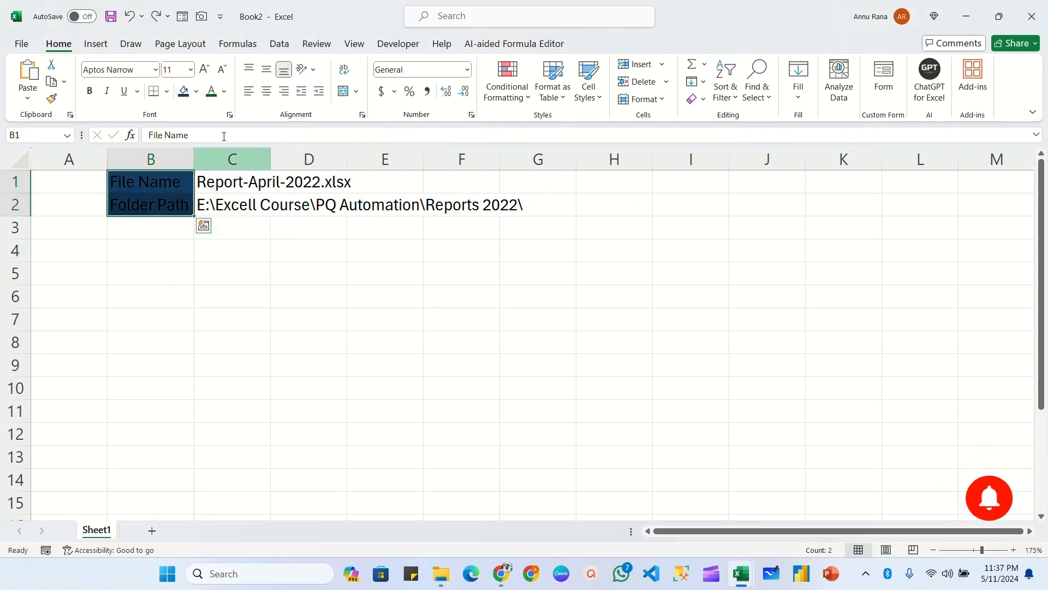
click(223, 92)
click(217, 145)
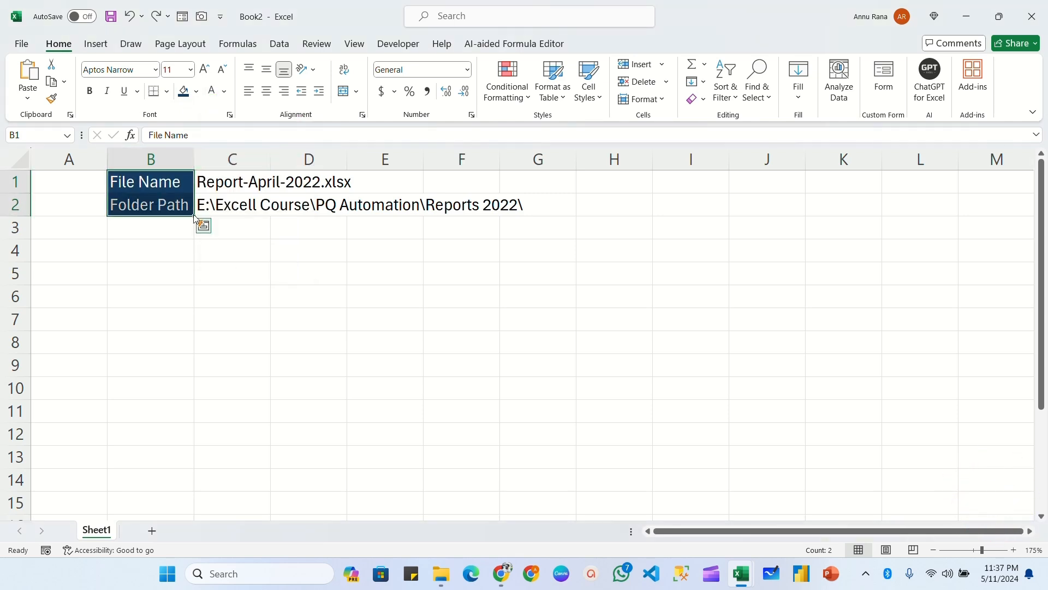
Step: Apply the custom number format @* \: to the labels in B1:B2
key(ctrl+1)
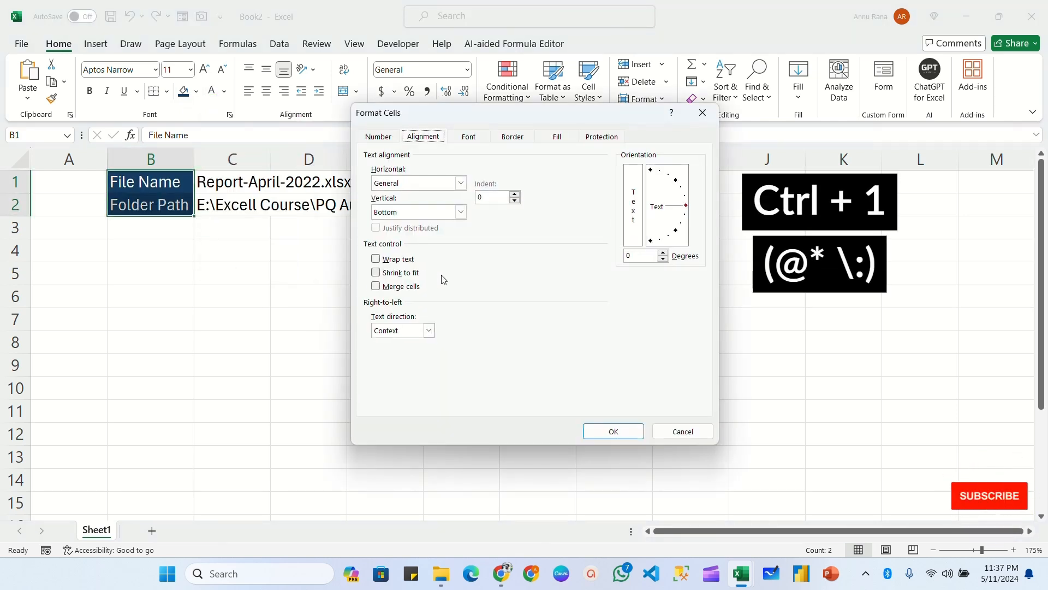
click(378, 137)
click(379, 270)
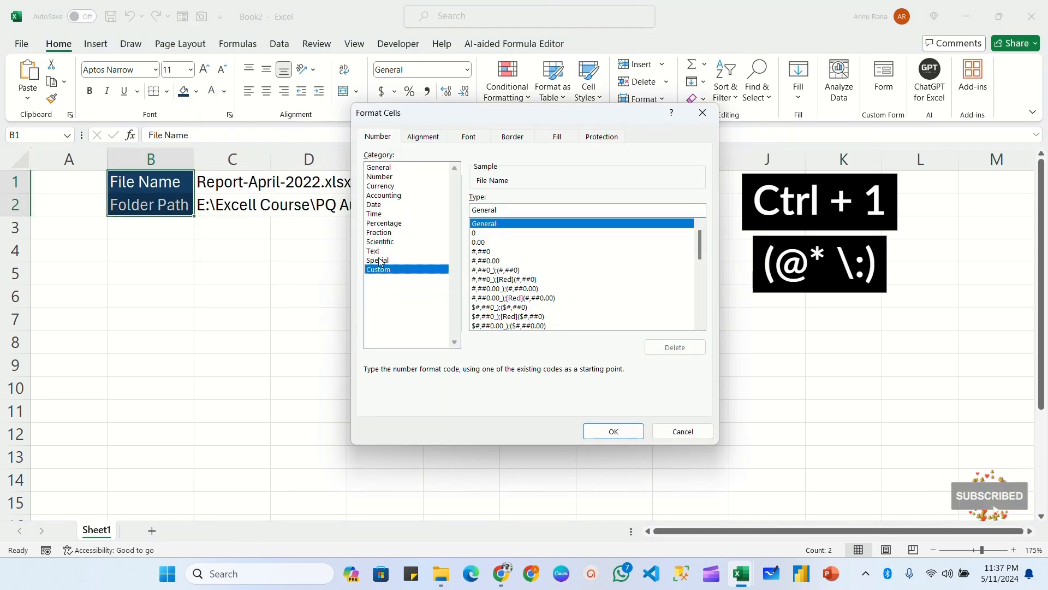
double_click(498, 210)
text(@* \:)
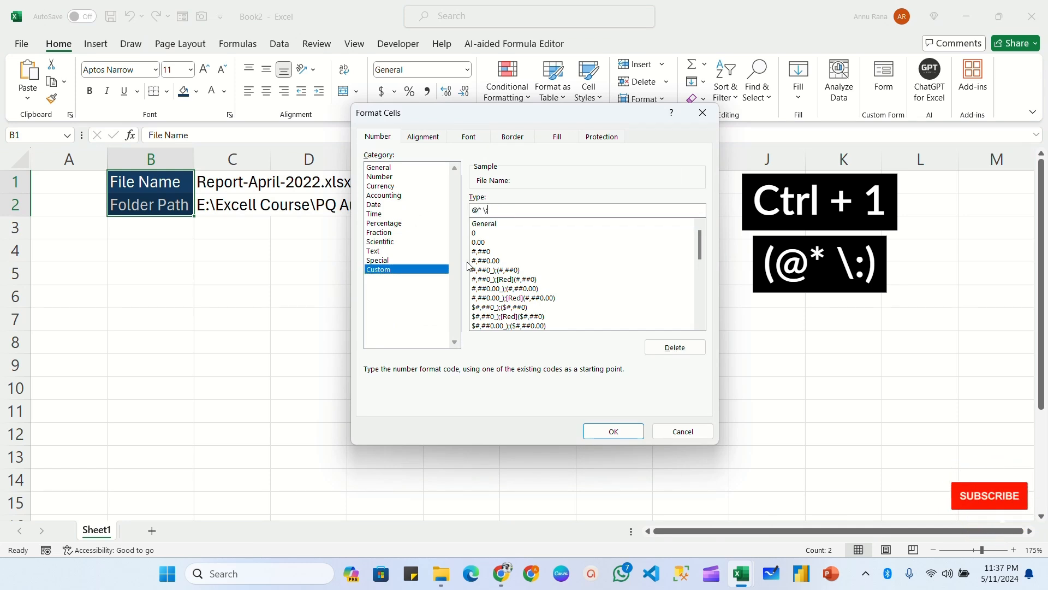
click(614, 431)
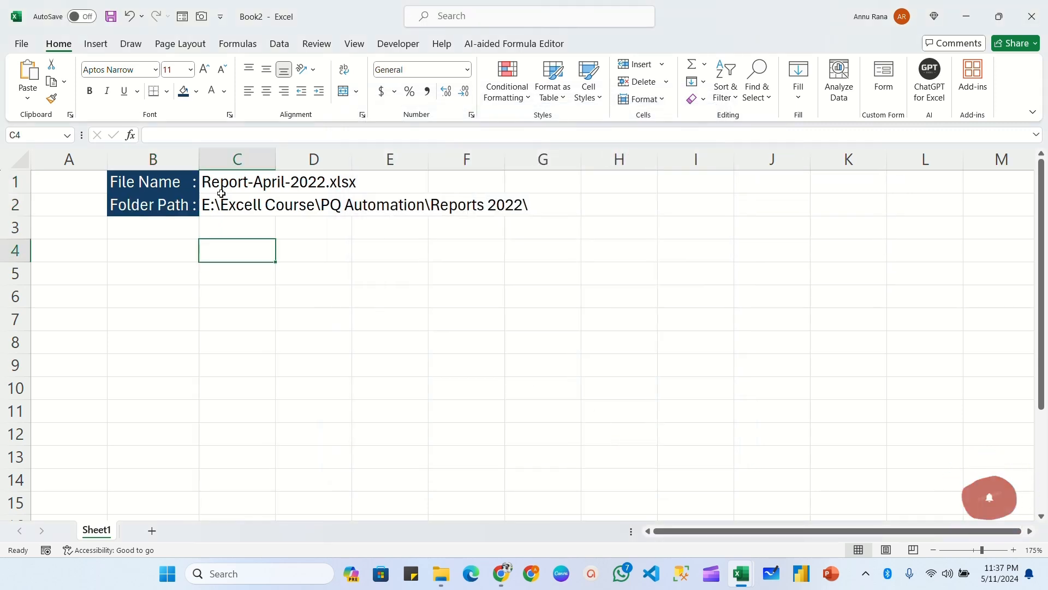
click(218, 184)
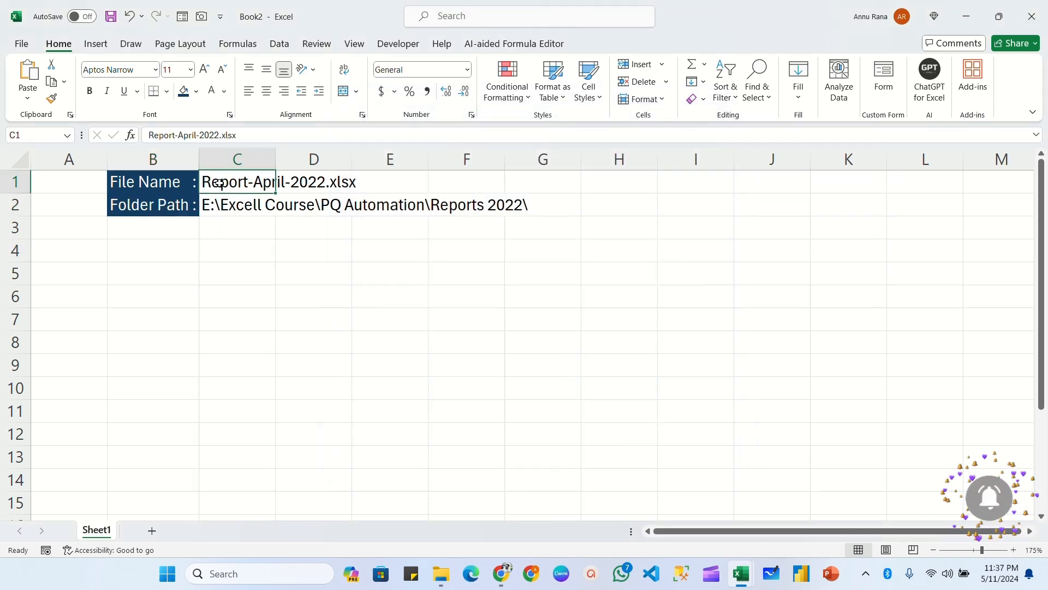
click(245, 208)
click(231, 185)
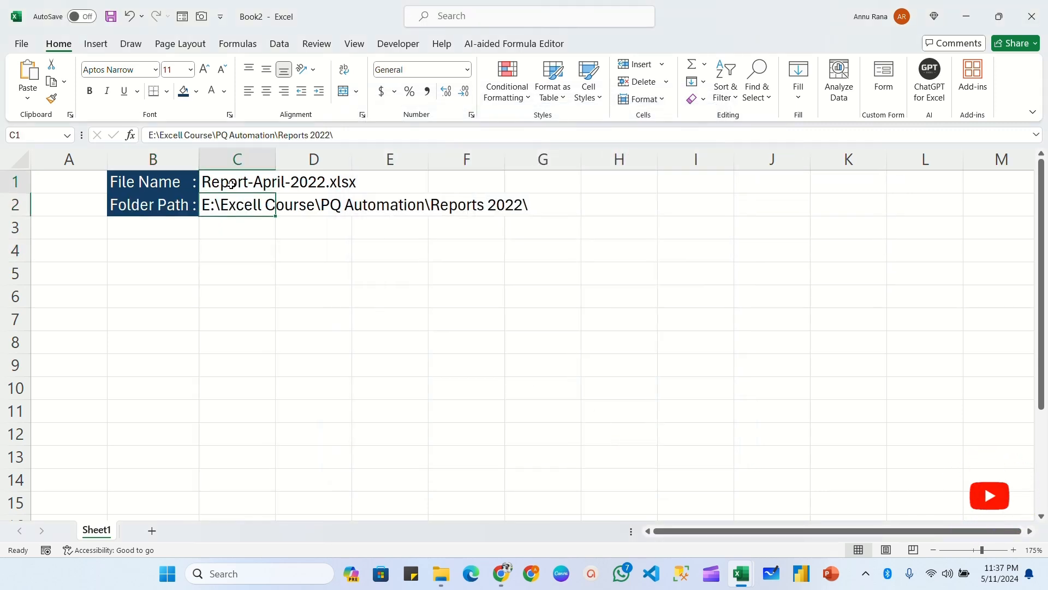
click(53, 136)
Step: Create named ranges from the selection B1:C2, using only the left column as names
drag(175, 186, 230, 203)
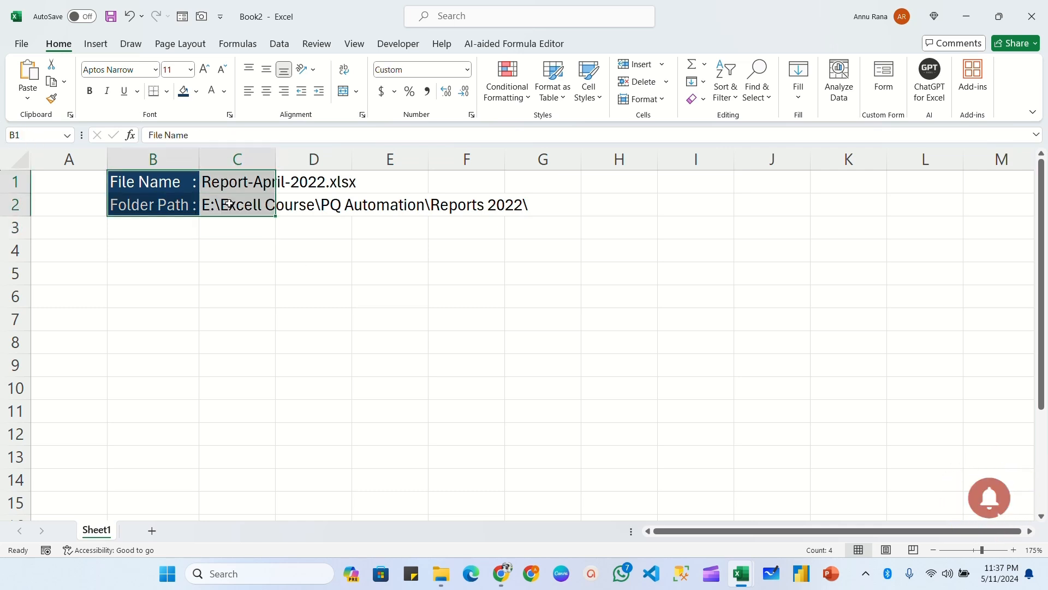
click(238, 44)
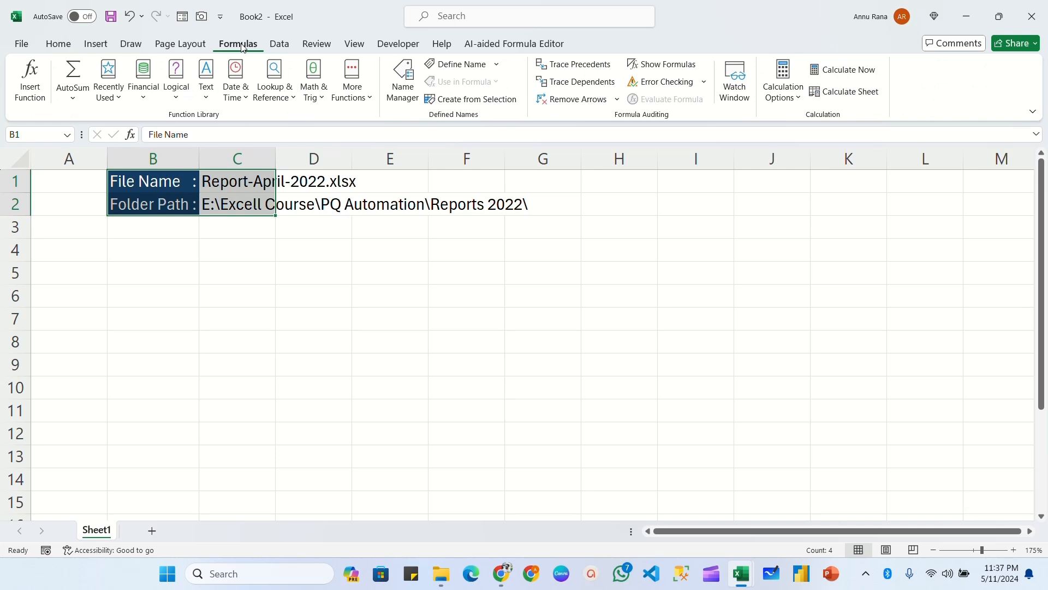
click(479, 101)
drag(492, 223, 442, 137)
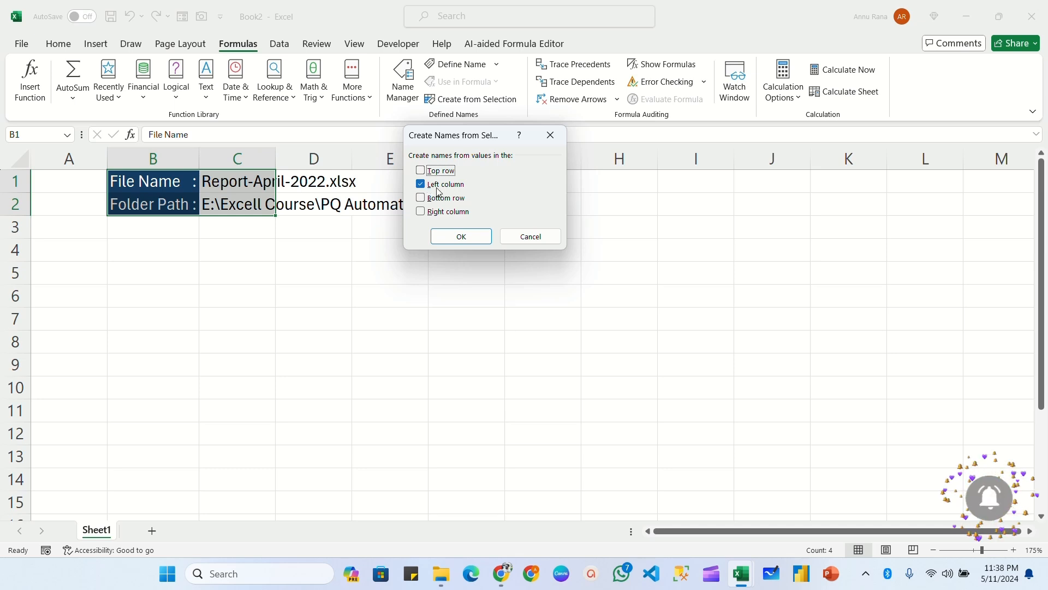
click(461, 237)
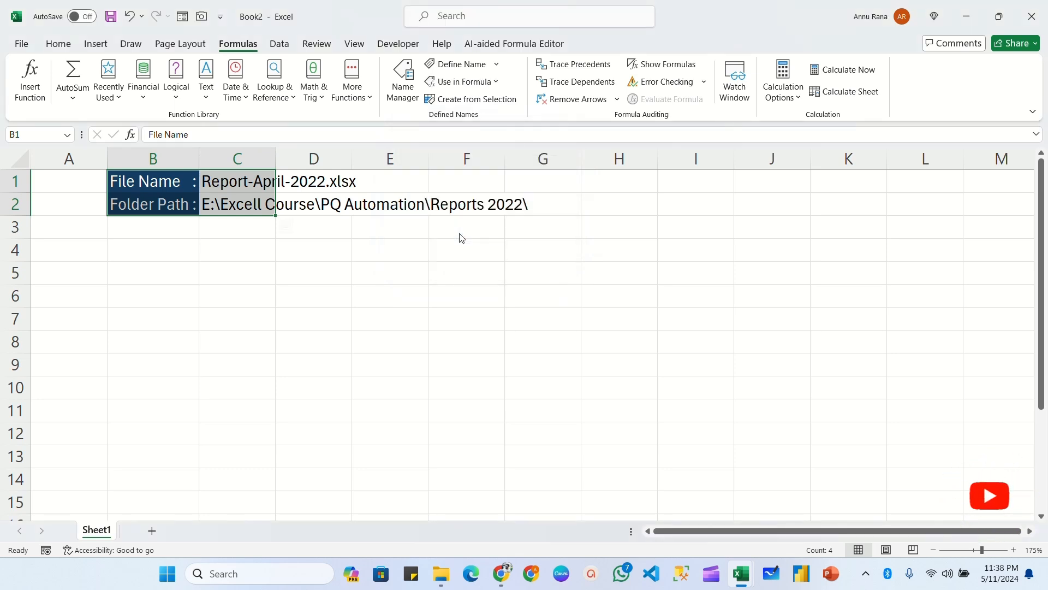
Step: Review the File_Name and Folder_Path entries in the Name Manager, including the cells they refer to
click(406, 83)
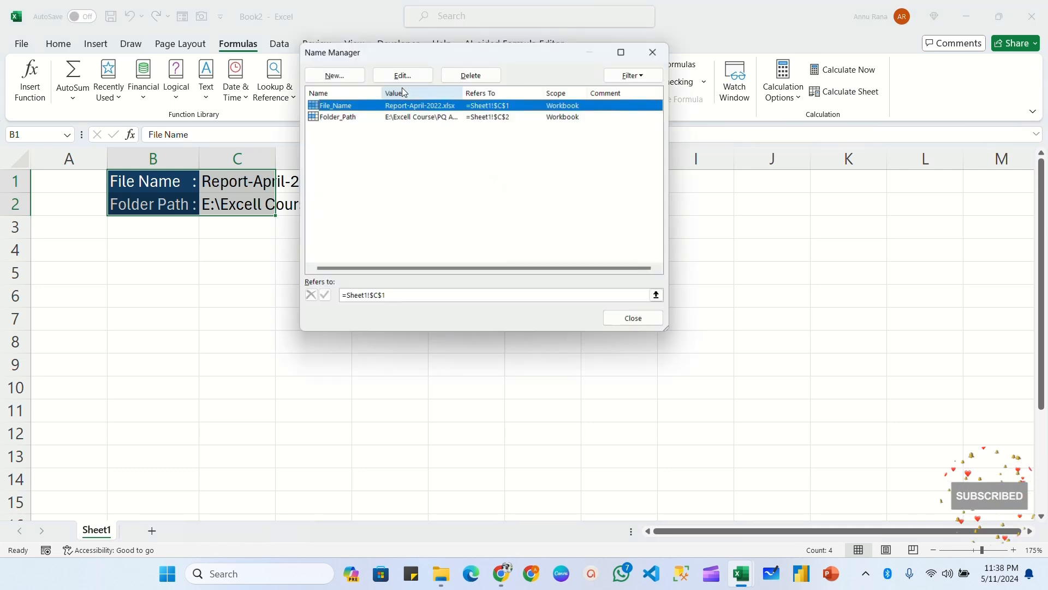
drag(430, 61, 518, 64)
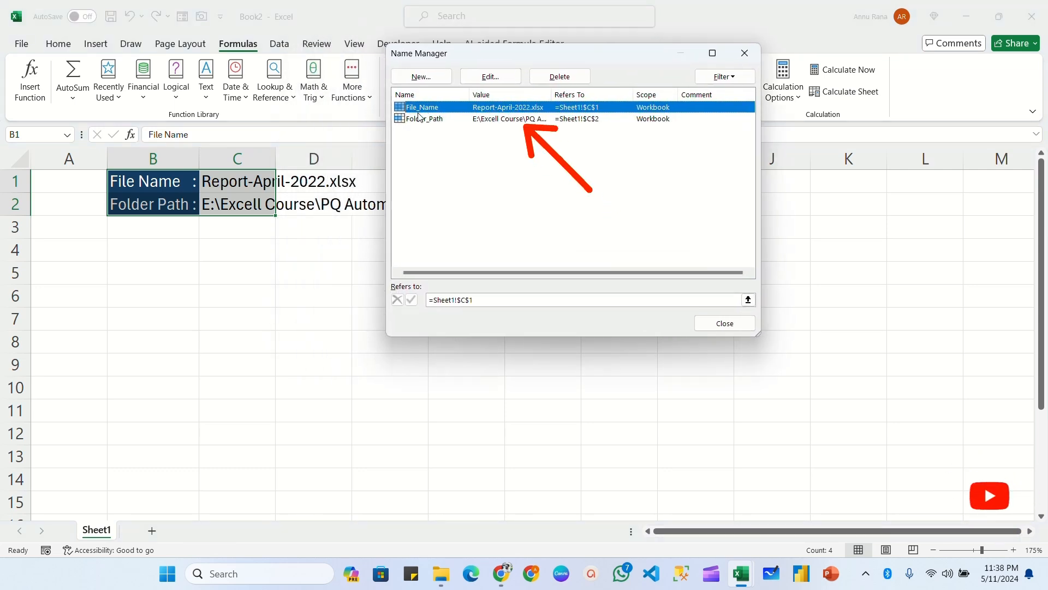
click(497, 121)
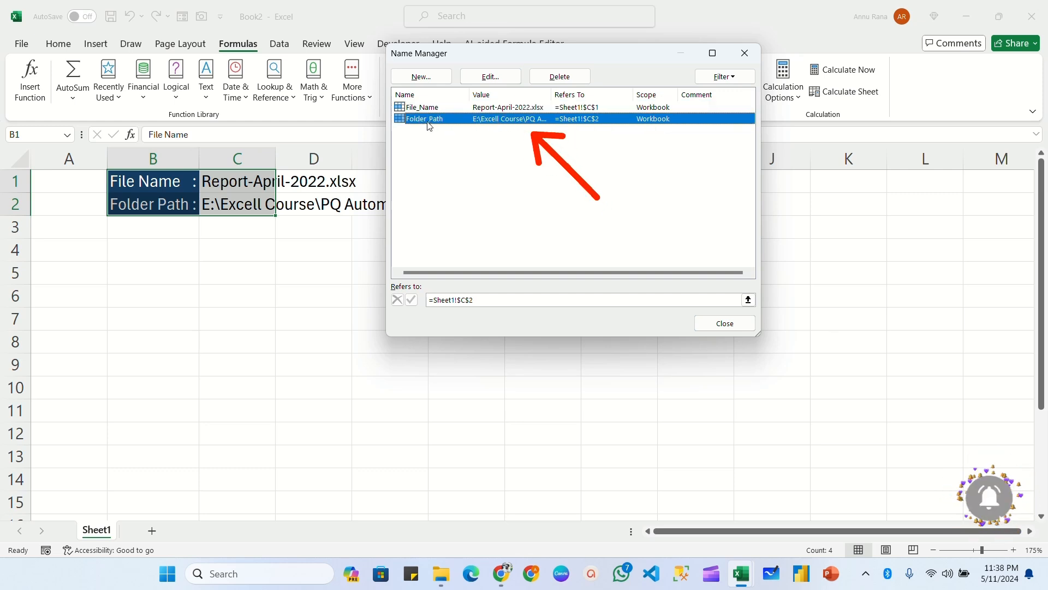
click(725, 323)
click(262, 232)
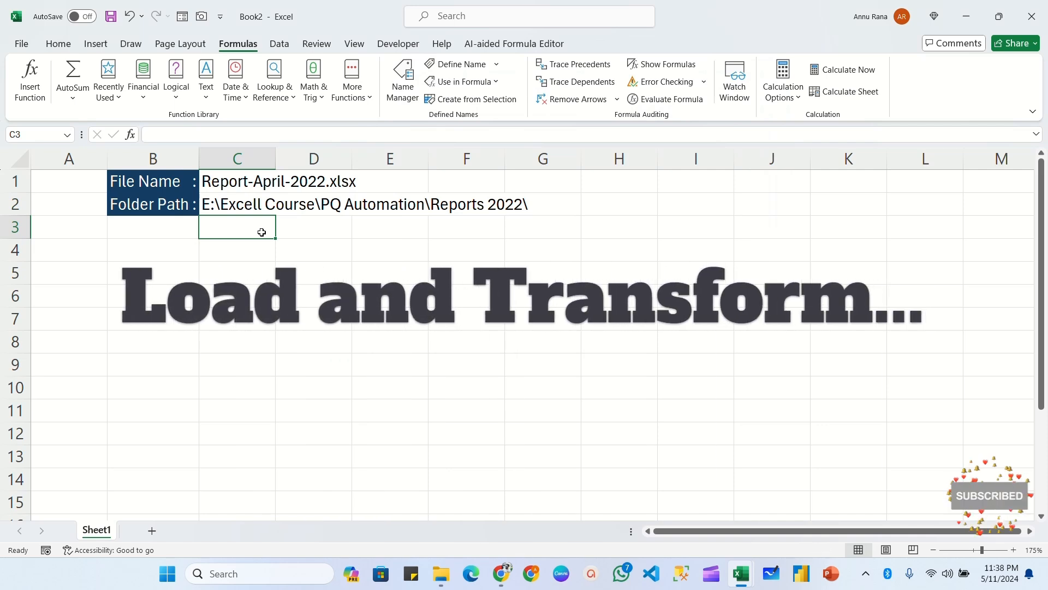
Step: Load the named File_Name cell C1 into the Power Query Editor as a query from a range
click(238, 183)
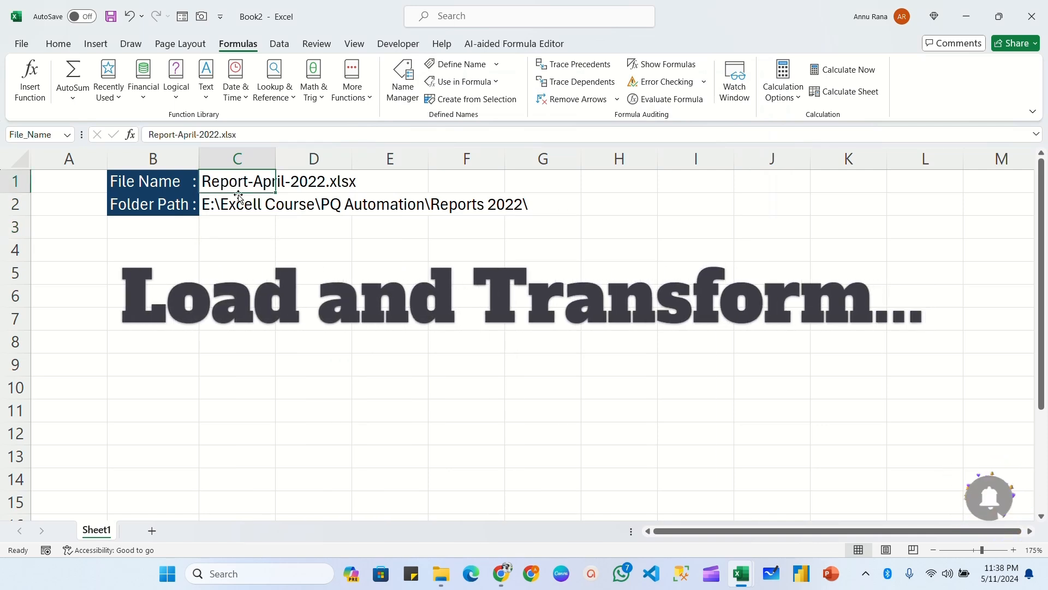
click(240, 196)
click(239, 187)
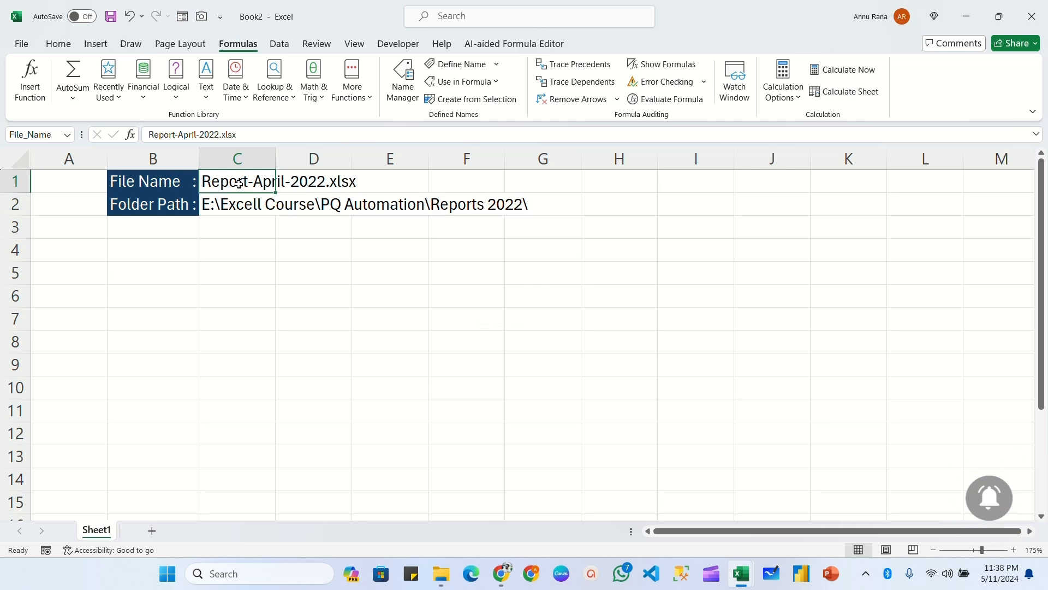
click(279, 43)
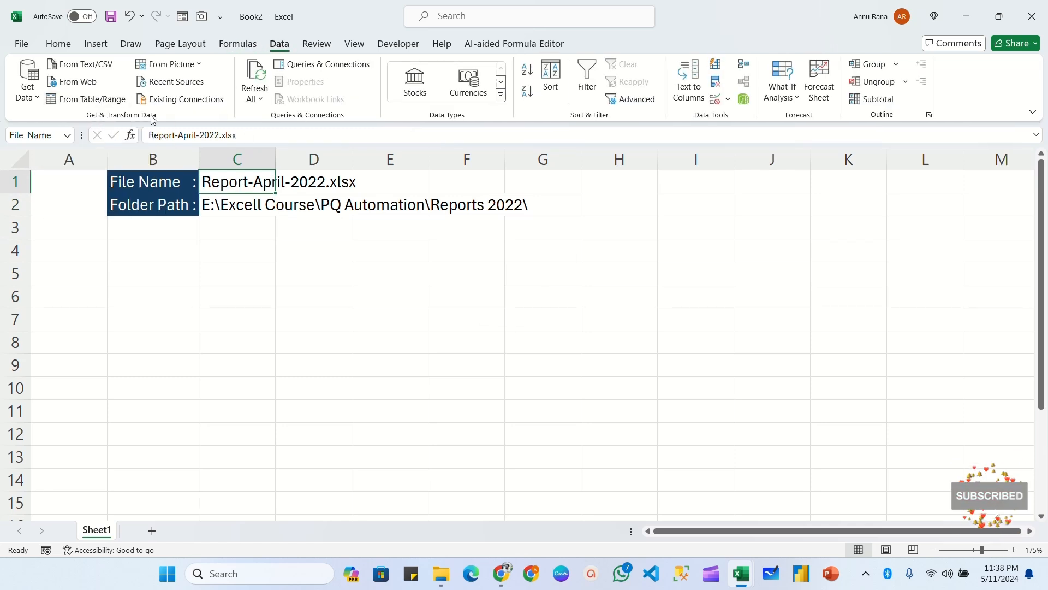
click(85, 101)
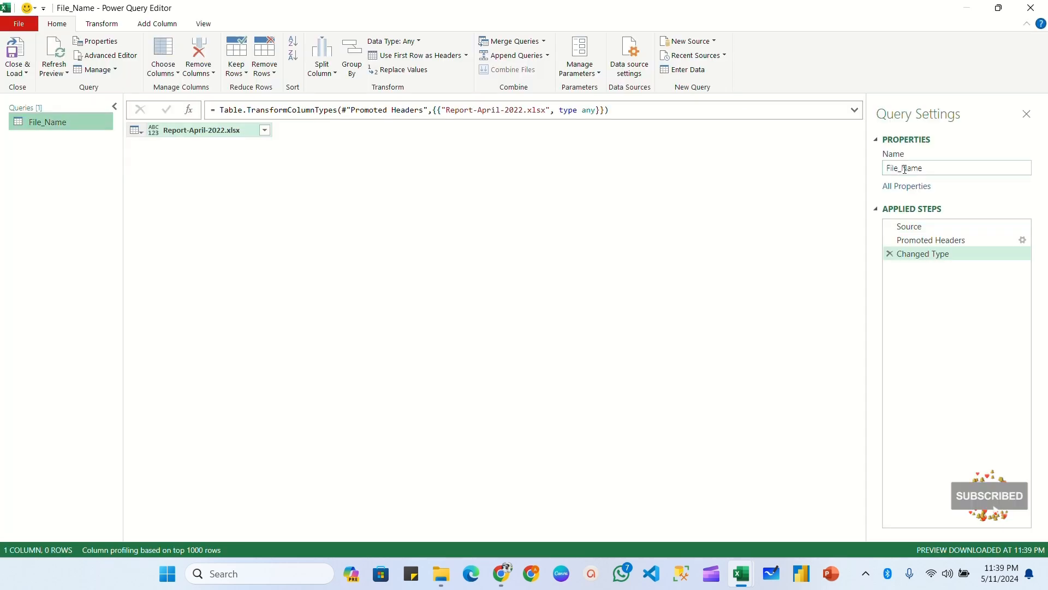
Step: Drill down into the Report-April-2022.xlsx value at the File_Name query's Source step, replacing the subsequent steps
drag(935, 167, 888, 176)
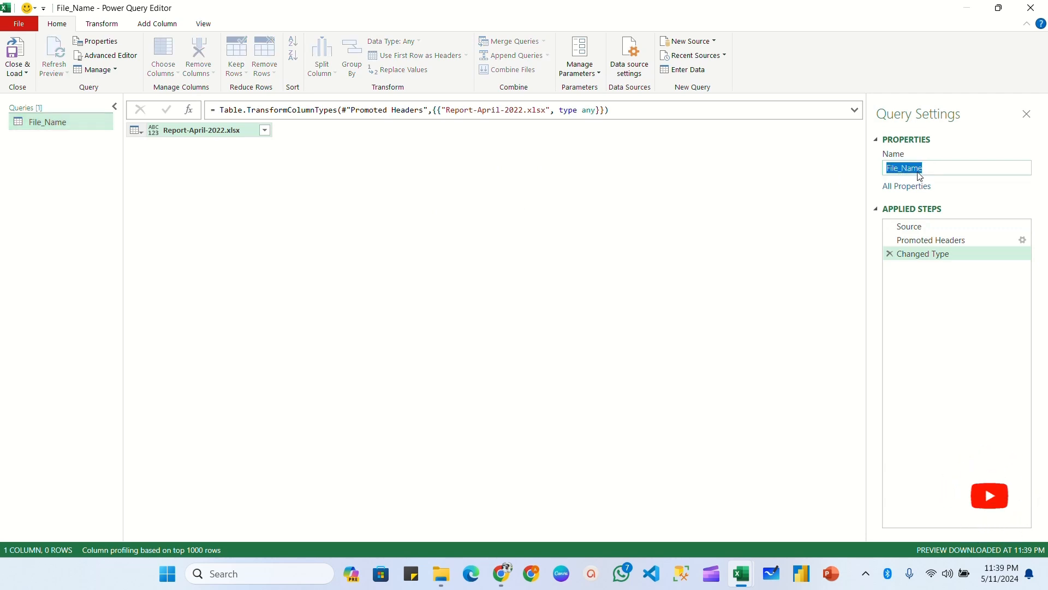
click(910, 228)
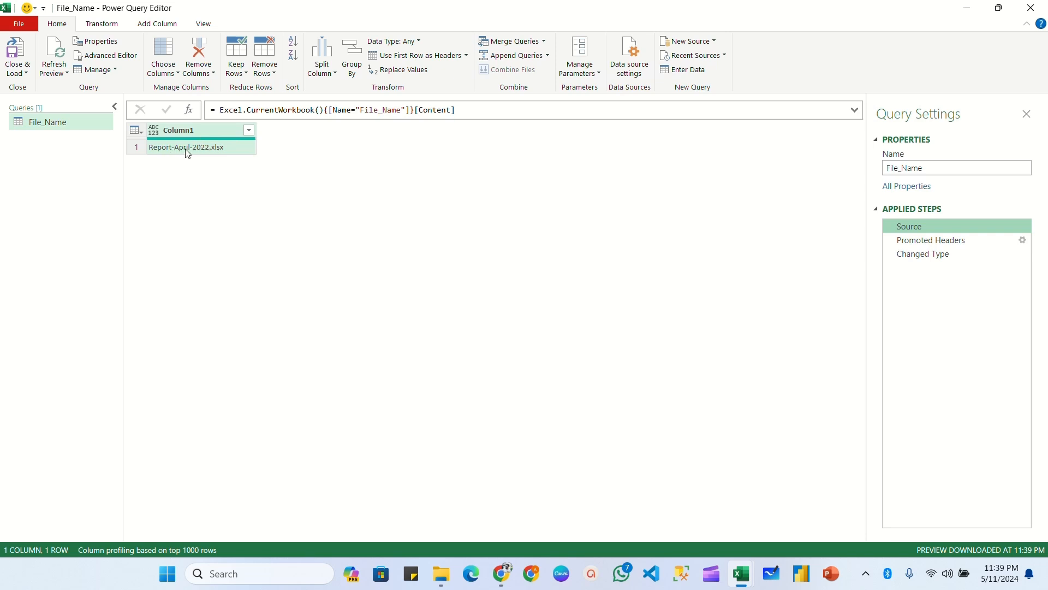
click(215, 152)
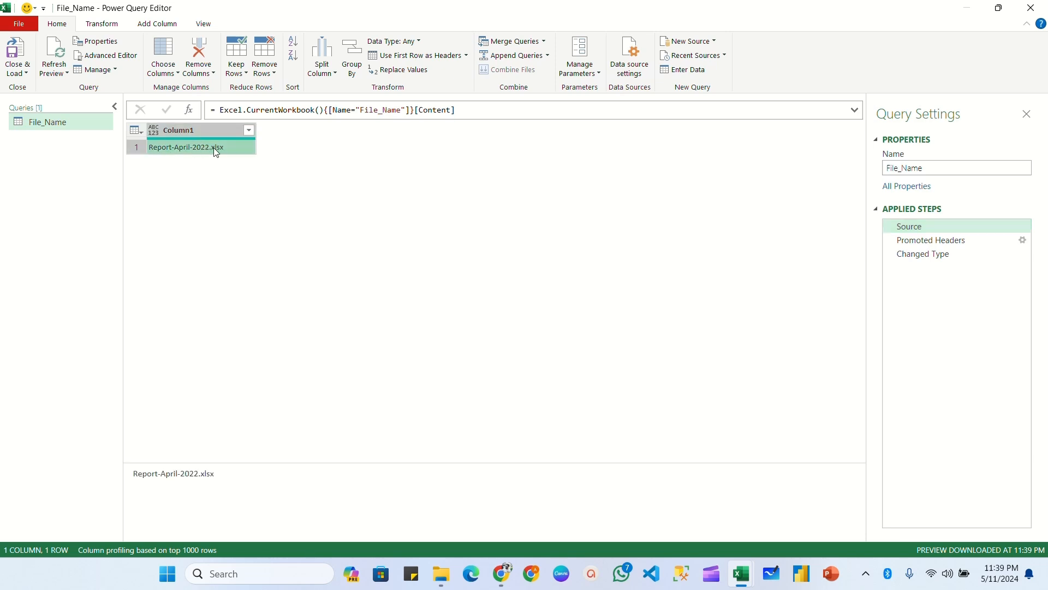
right_click(216, 152)
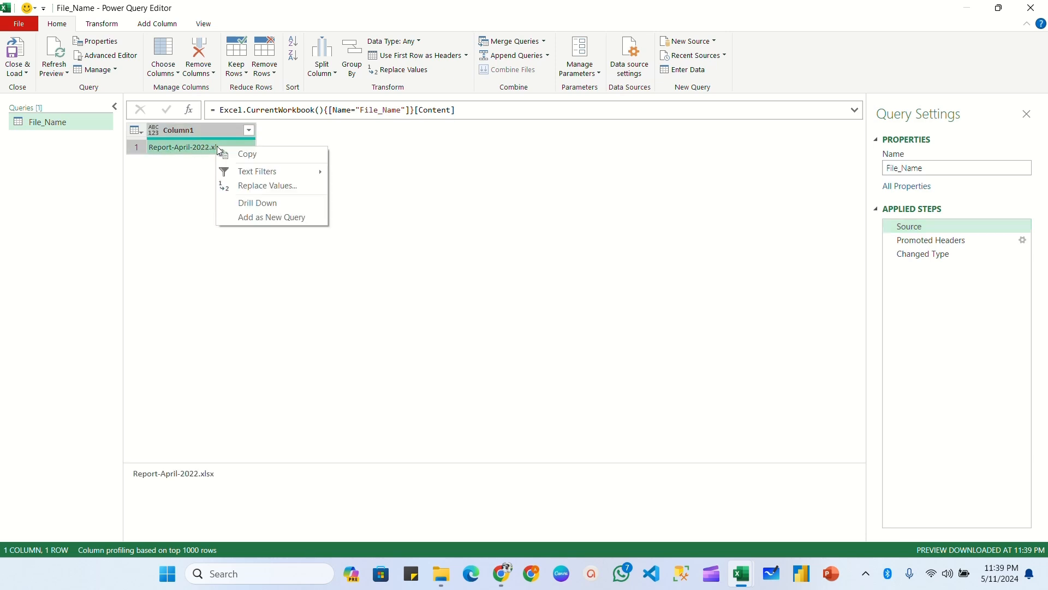
click(256, 209)
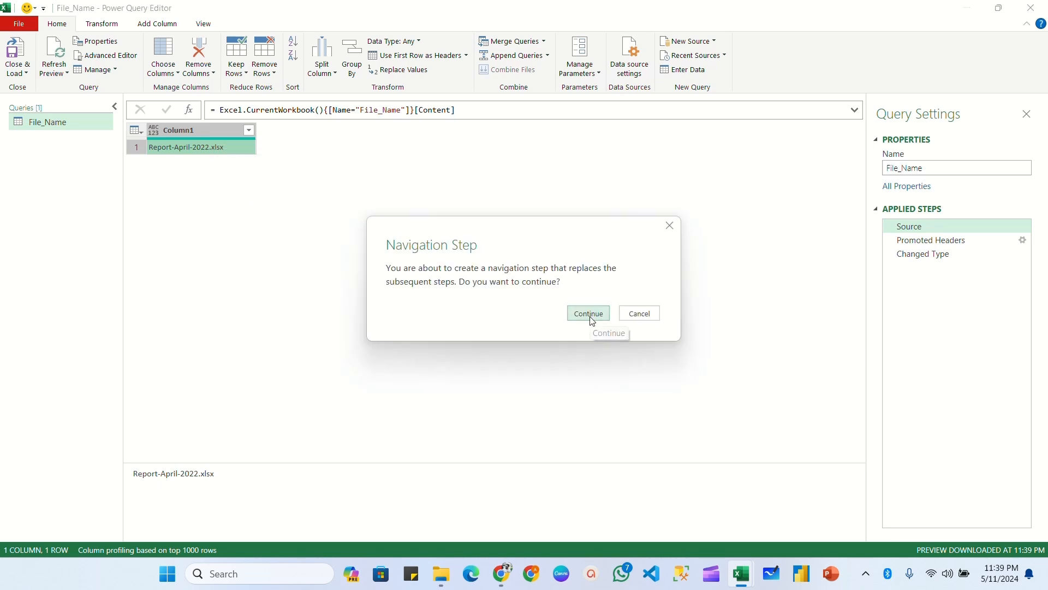
click(591, 317)
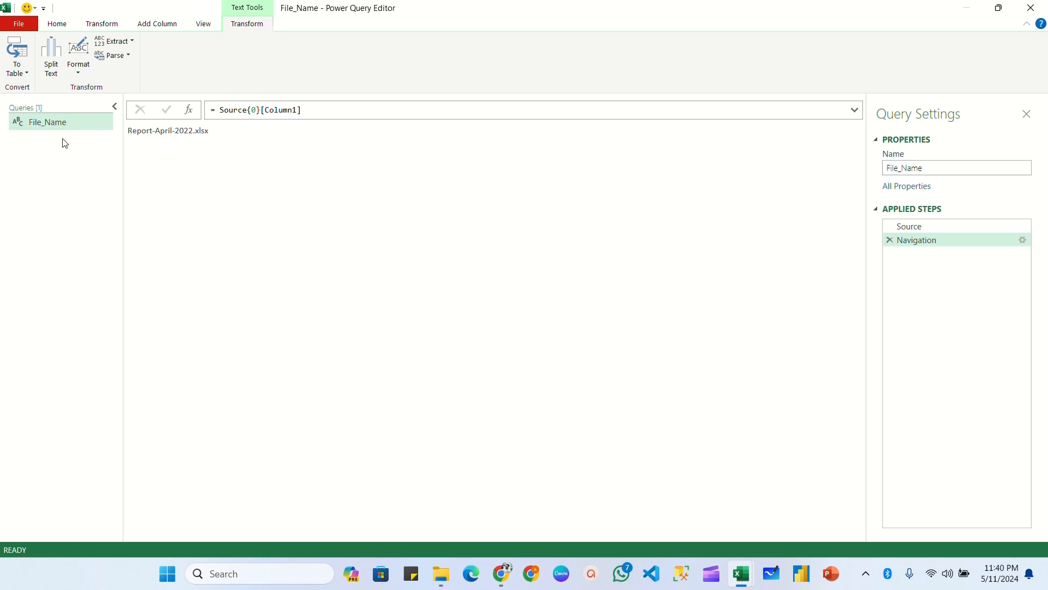
Step: Duplicate the File_Name query and rename the copy Folder_Path
right_click(59, 124)
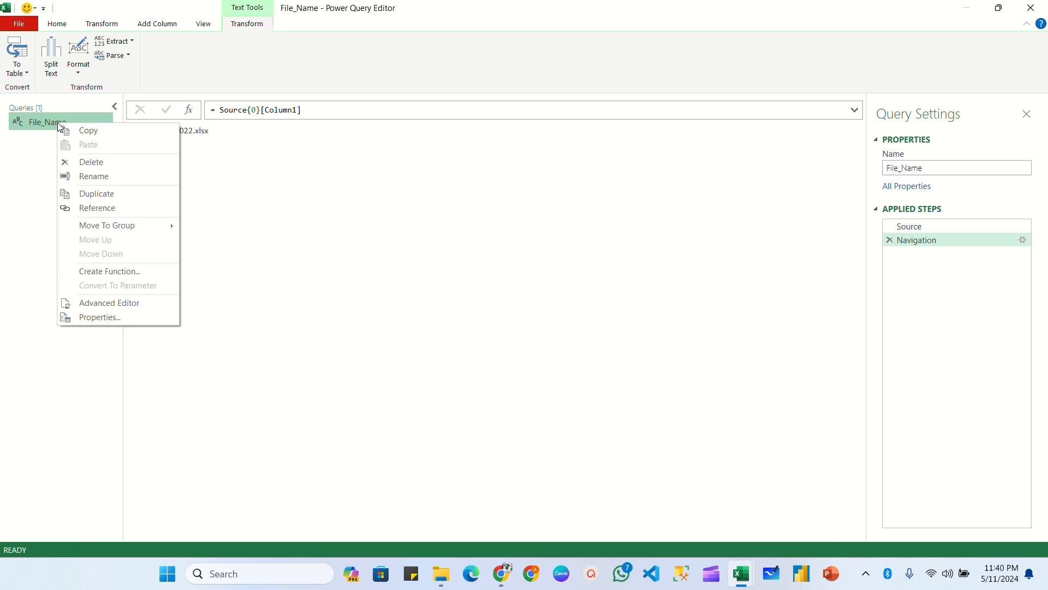
click(93, 194)
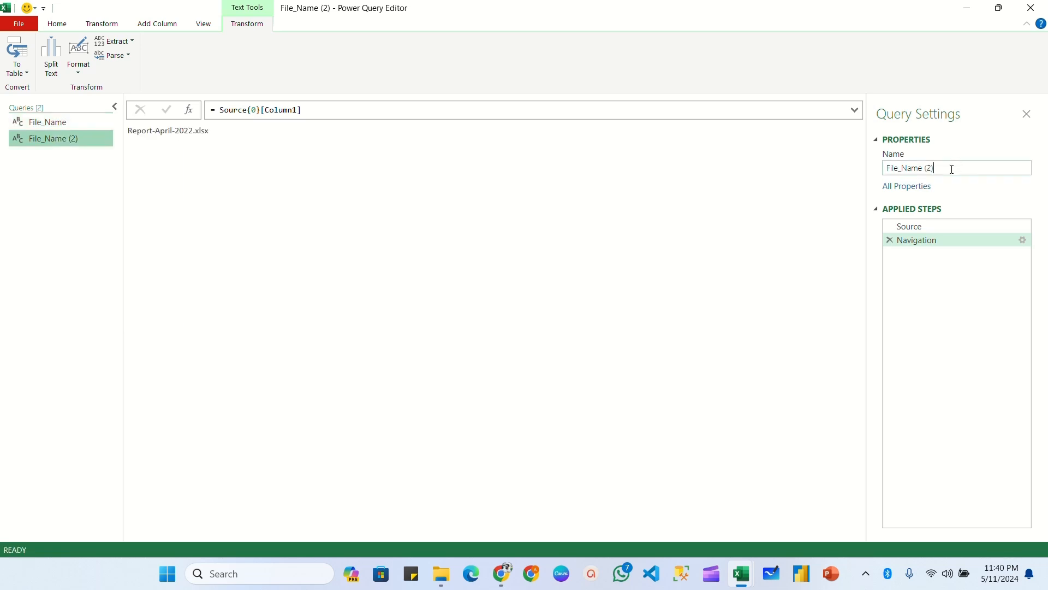
drag(954, 170, 888, 171)
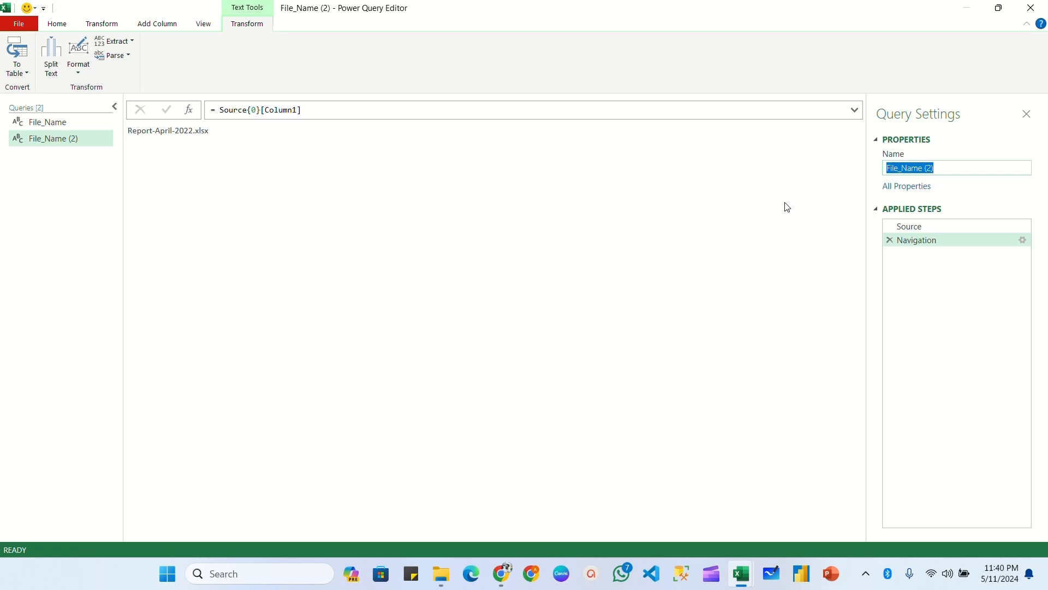
text(Fp)
text(lder_Path)
key(Return)
Step: Change the name in the Folder_Path query's Source formula to "Folder_Path" and check the values returned by both queries
click(919, 229)
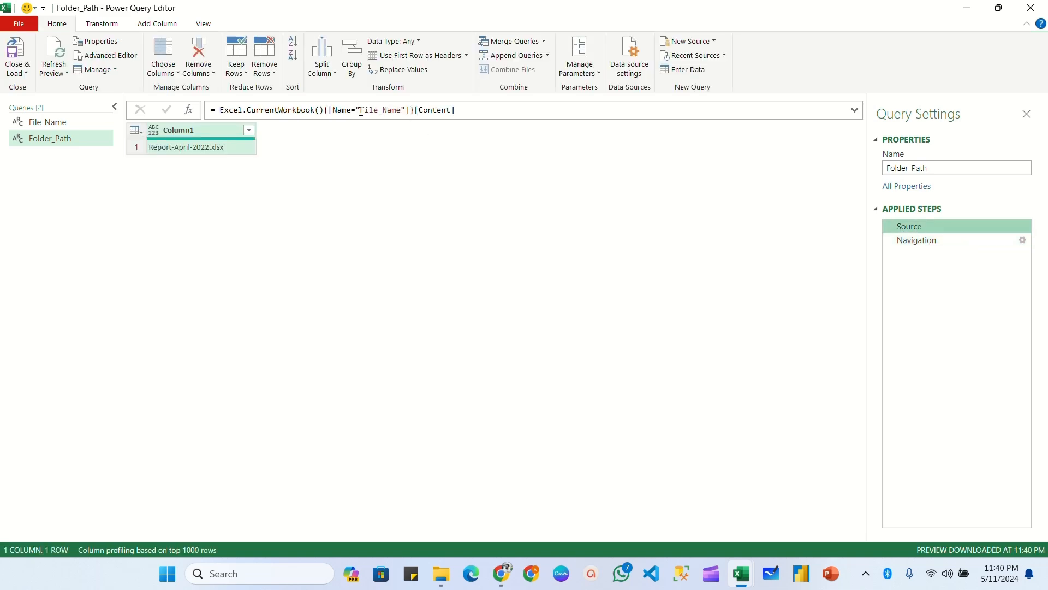
drag(361, 111, 402, 109)
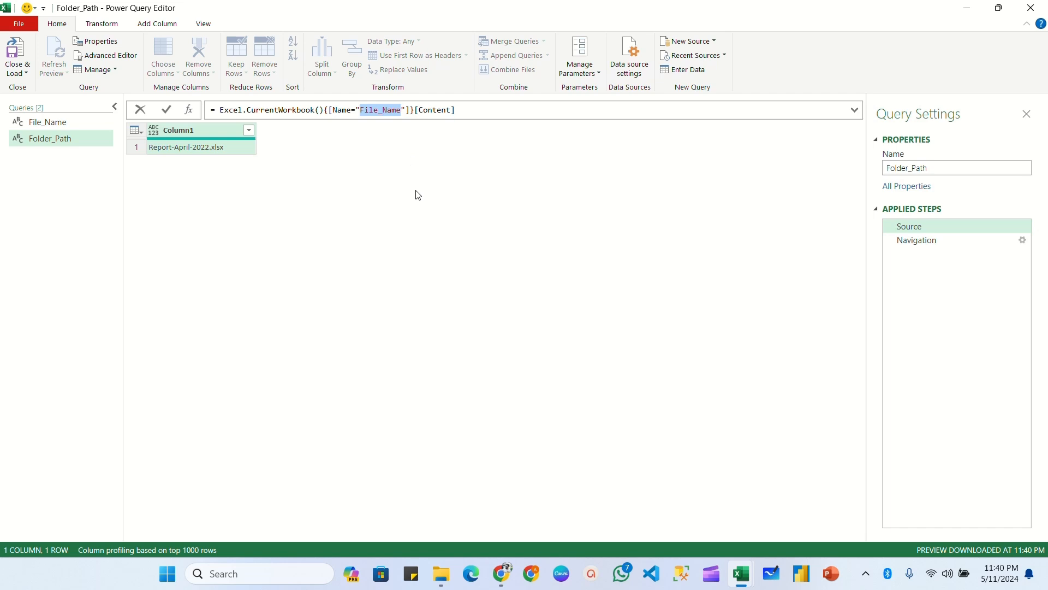
text(Folder_)
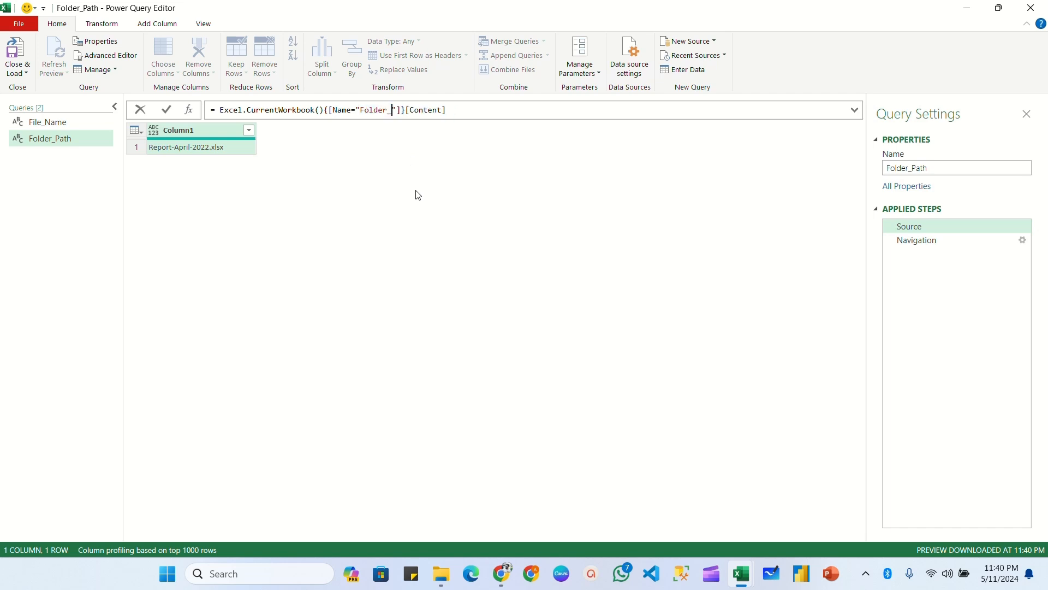
text(Path)
key(Return)
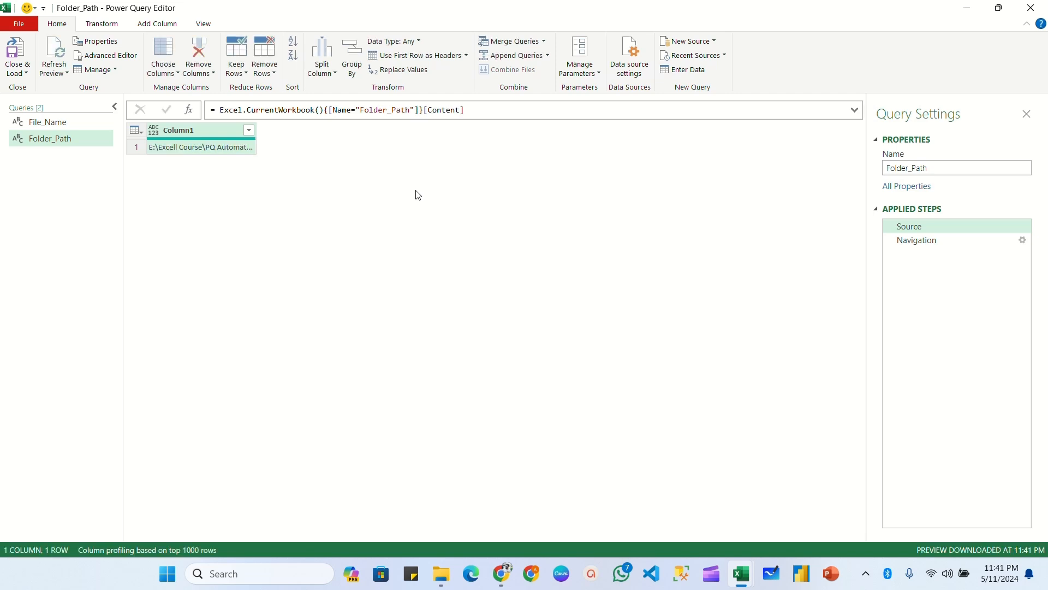
click(917, 242)
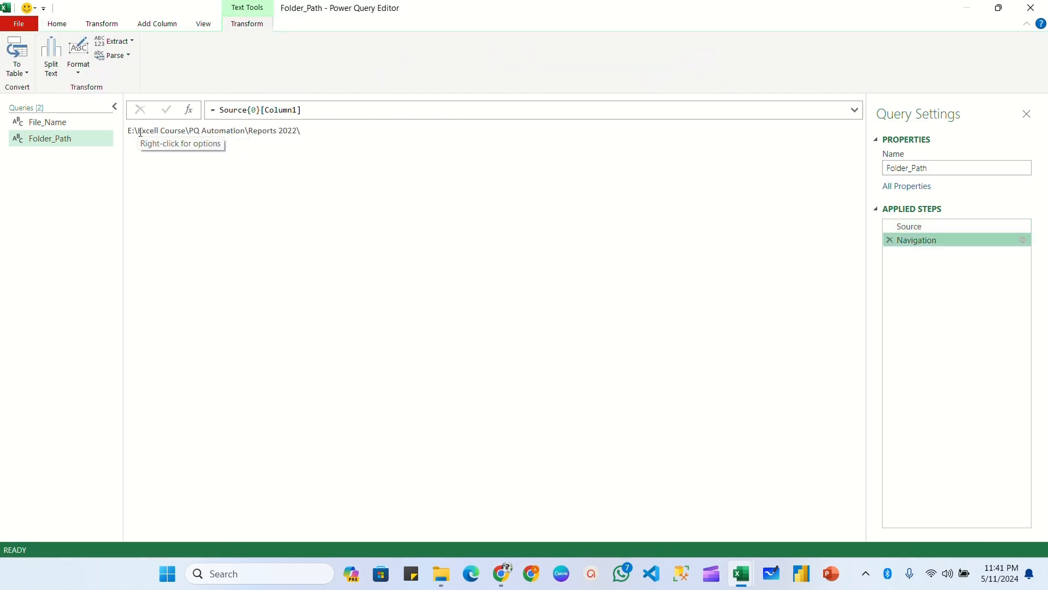
click(43, 123)
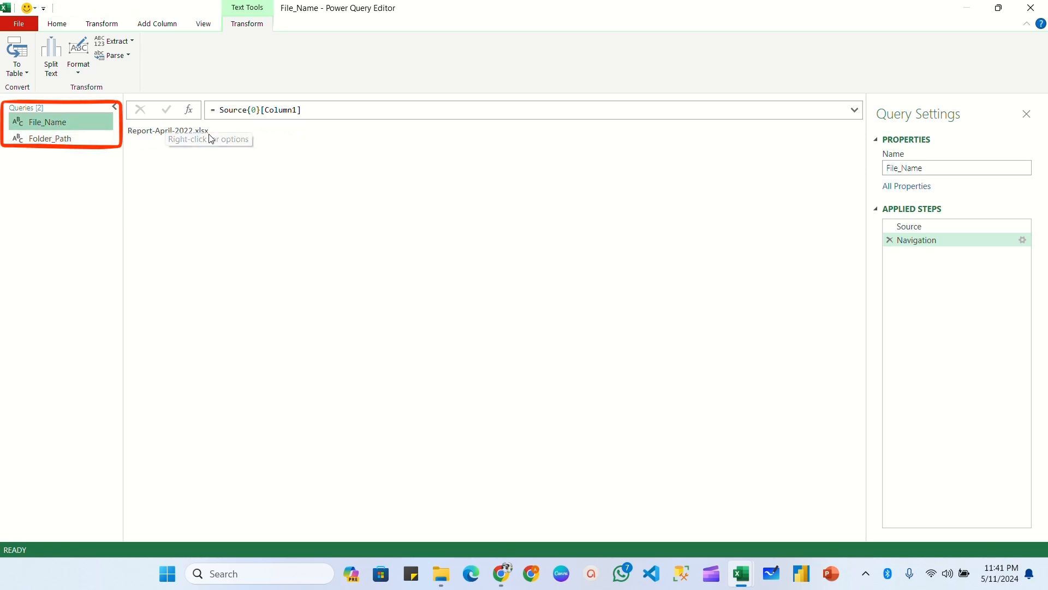
click(53, 139)
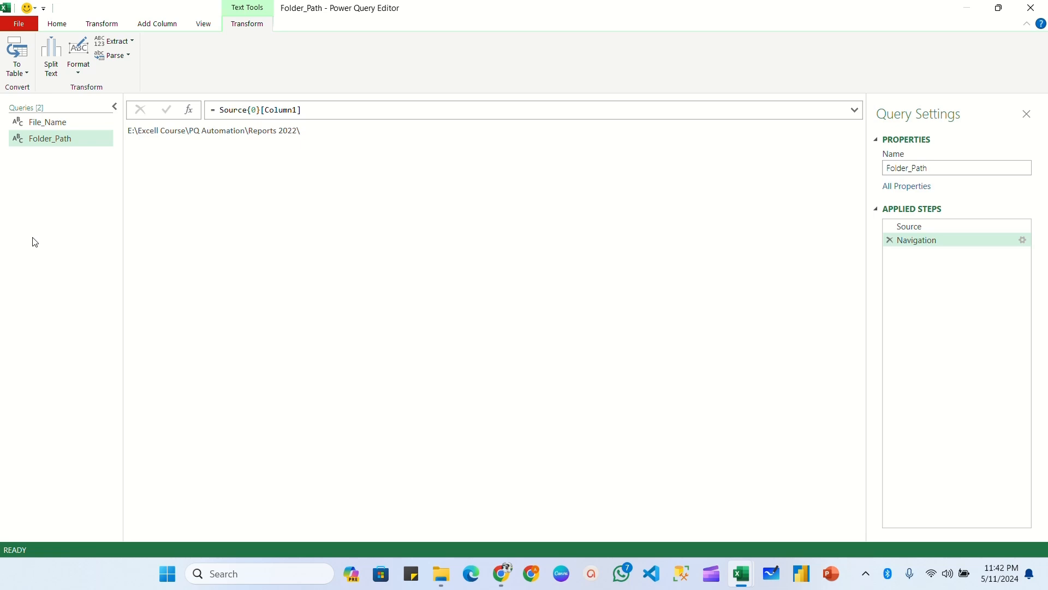
Step: Create a new query from the Excel workbook Report-April-2022 in the Reports 2022 folder, importing its Report-April-2022 sheet
right_click(47, 198)
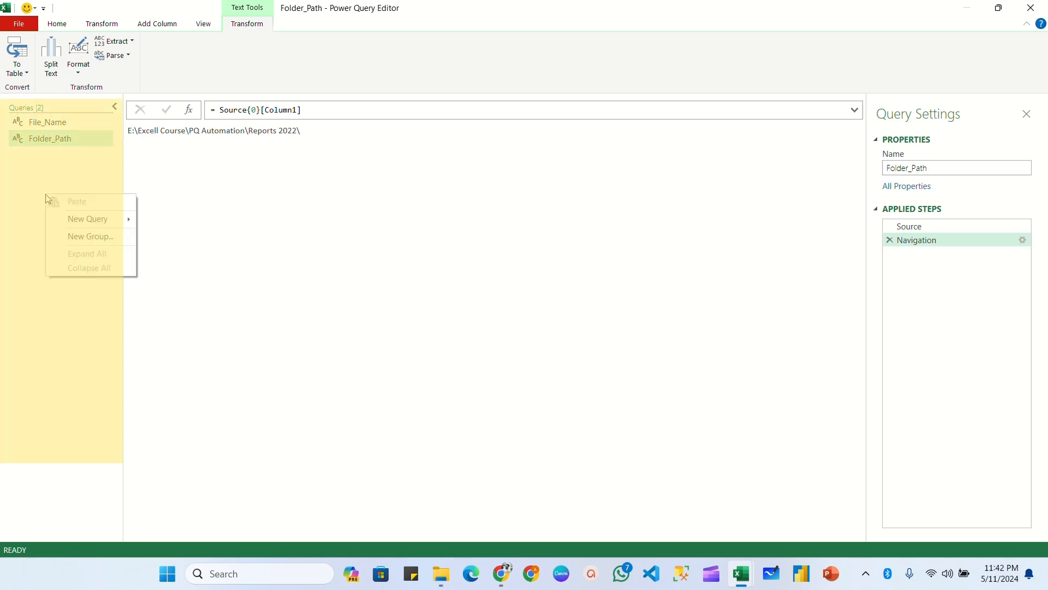
mouse_move(89, 221)
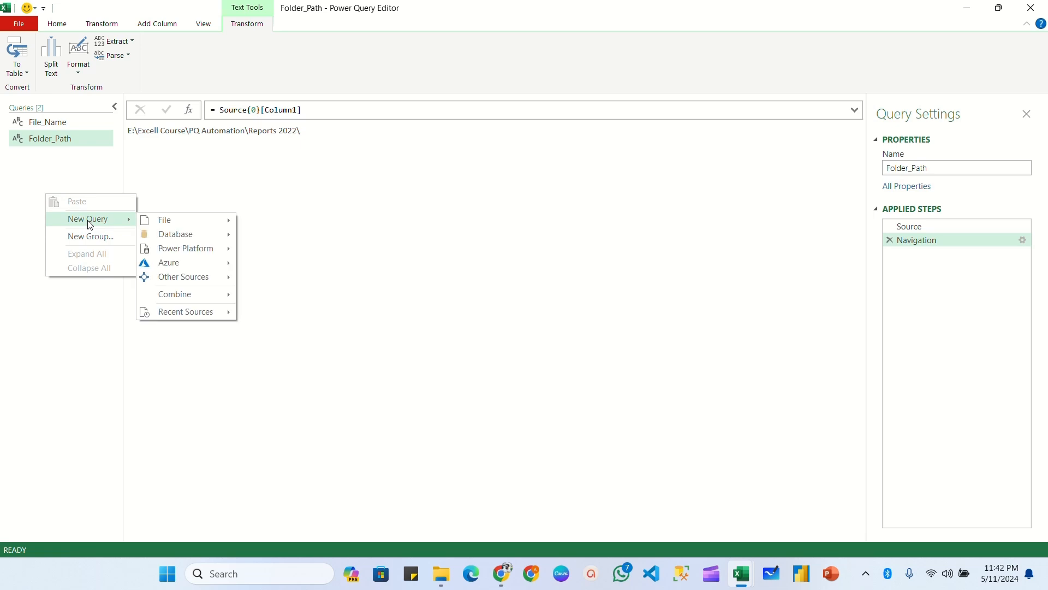
mouse_move(176, 224)
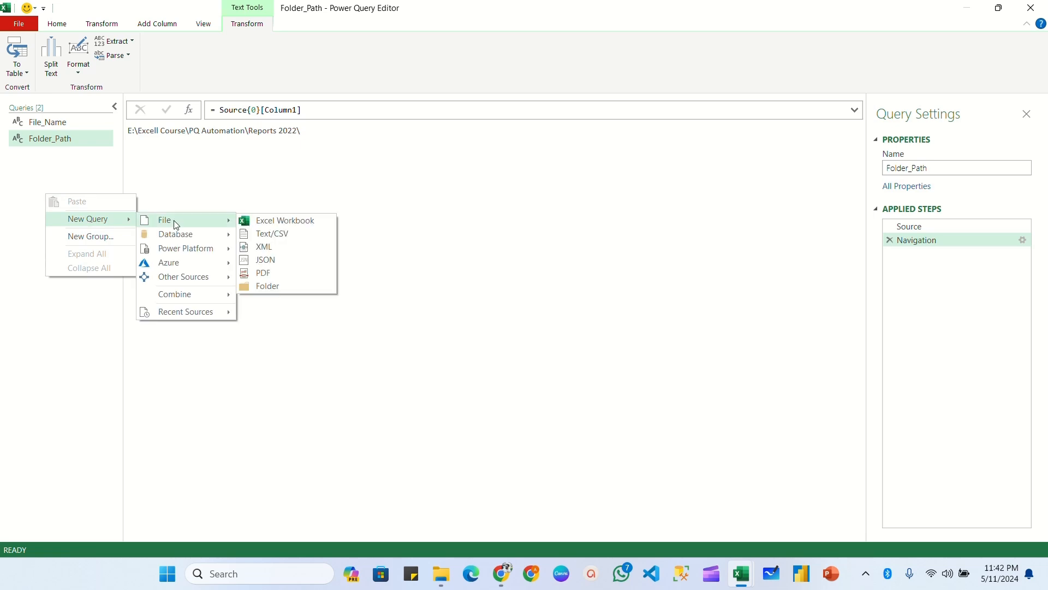
click(281, 223)
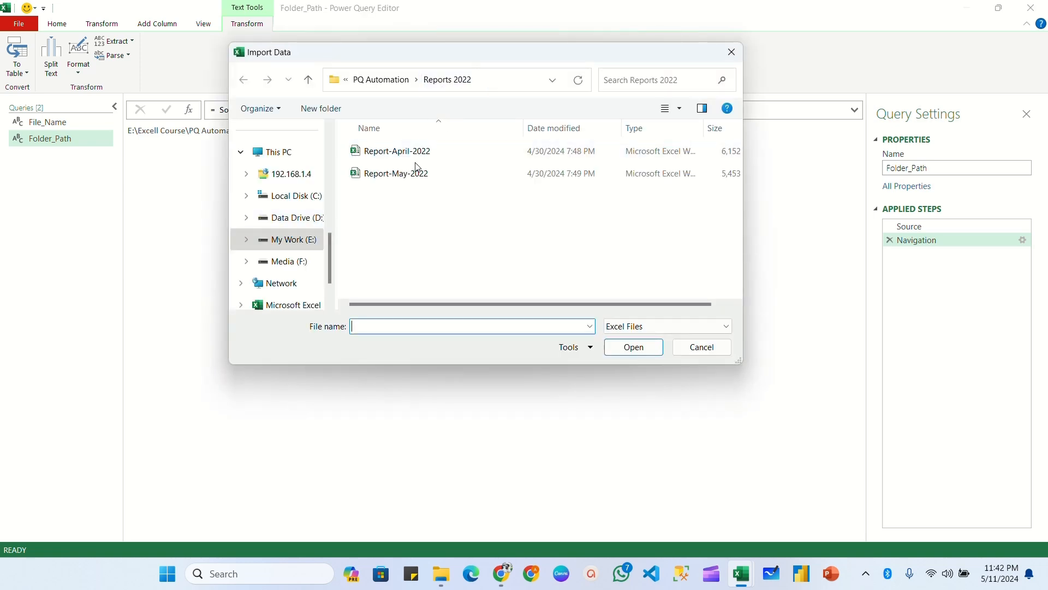
click(404, 159)
click(406, 178)
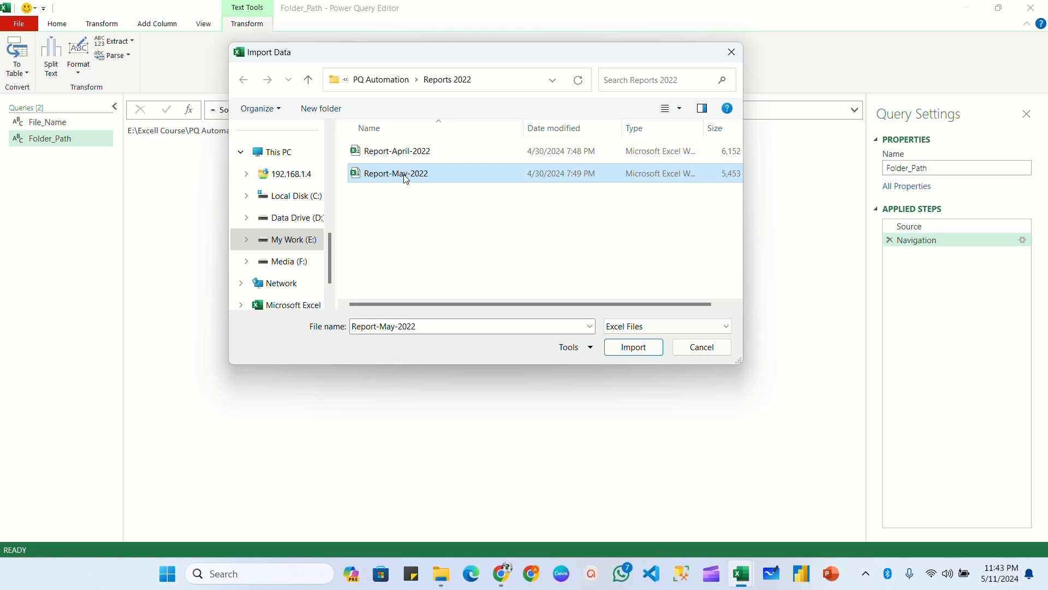
click(410, 157)
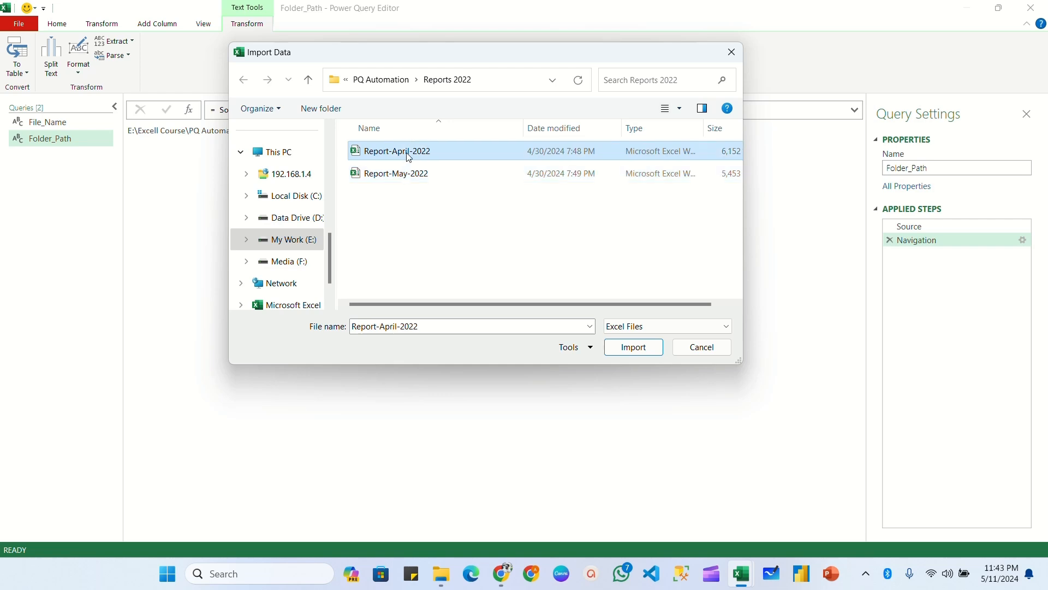
click(632, 347)
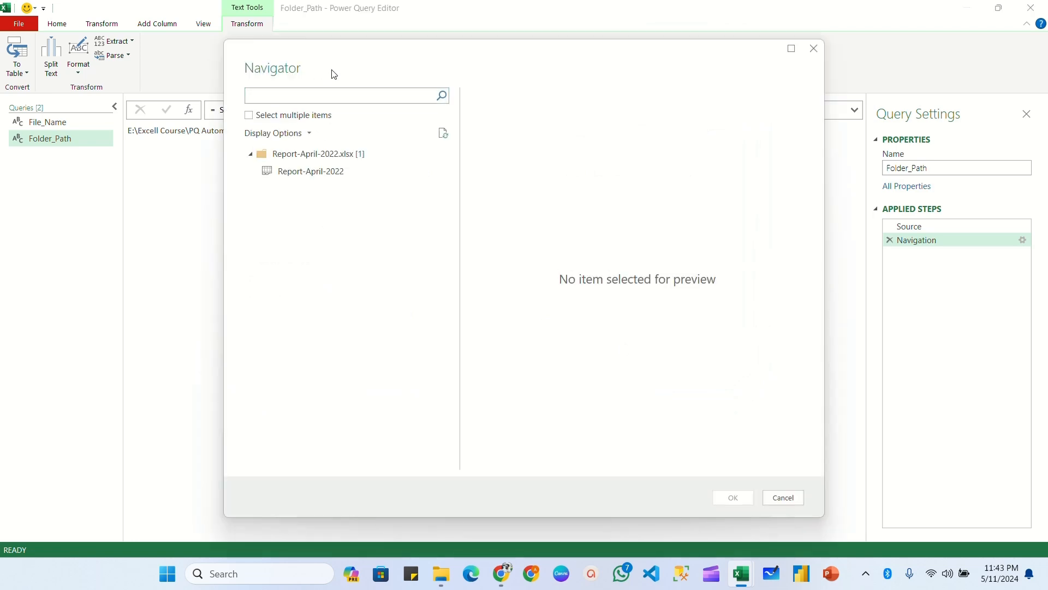
click(281, 170)
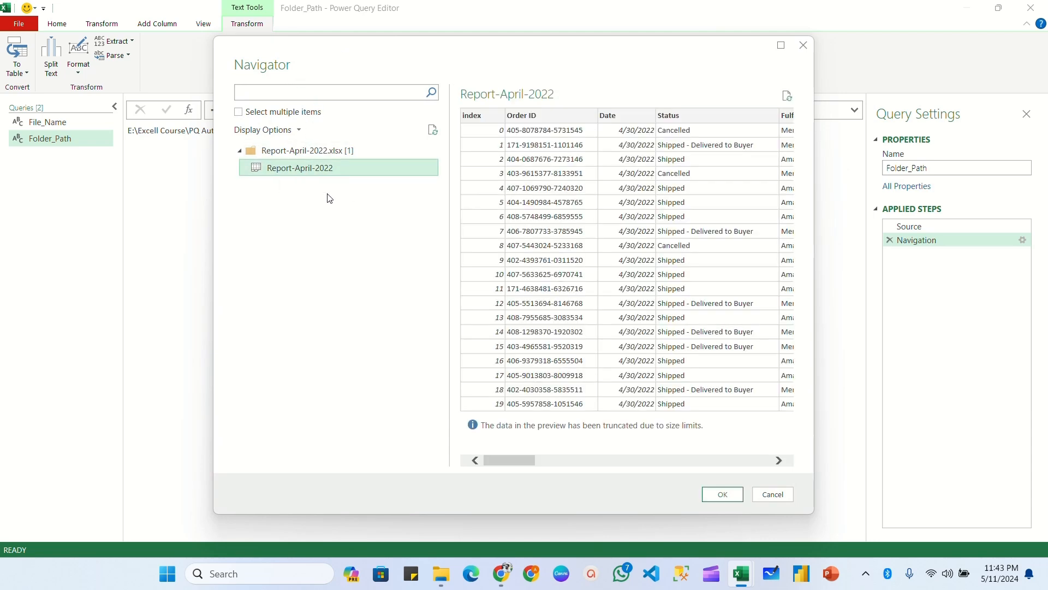
click(723, 494)
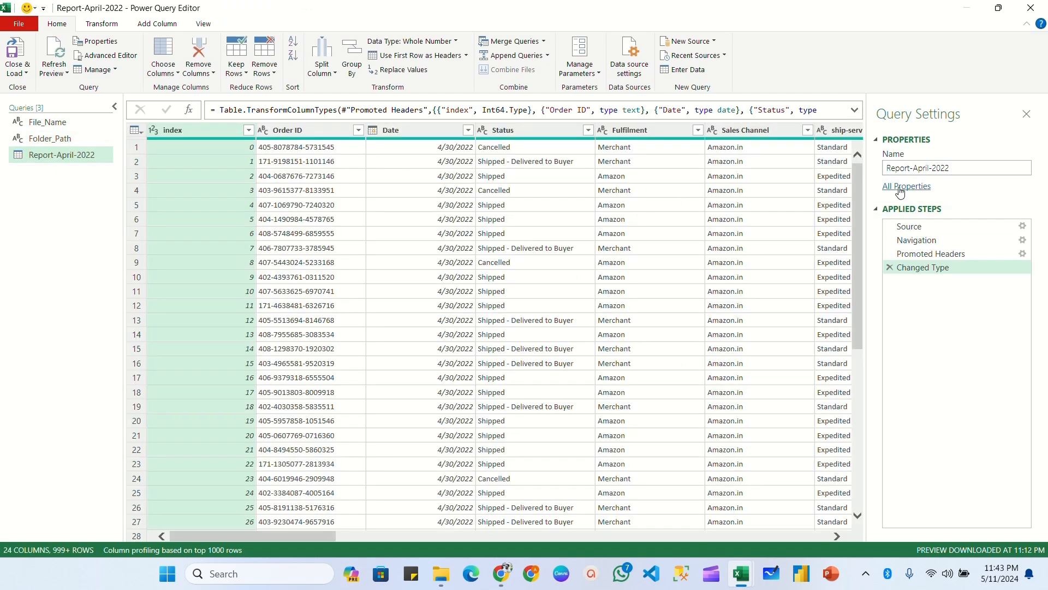
Step: Rename the imported Report-April-2022 query as Monthly Report
drag(960, 168, 887, 169)
key(BackSpace)
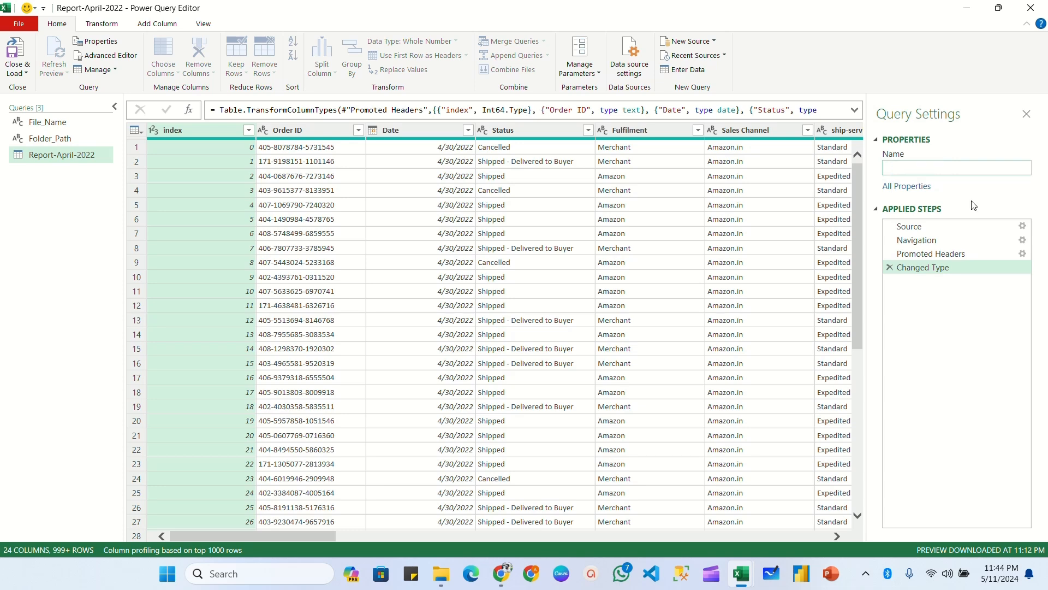
text(Monthly Report)
key(Return)
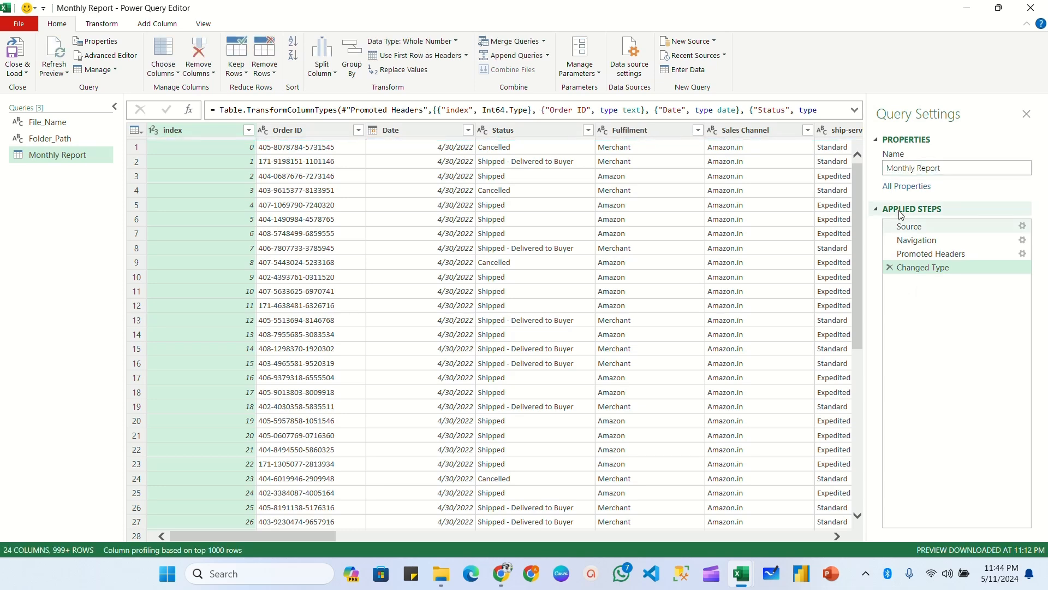
Step: Delete the Changed Type, Promoted Headers and Navigation steps from the Monthly Report query, keeping only Source
click(890, 268)
click(890, 253)
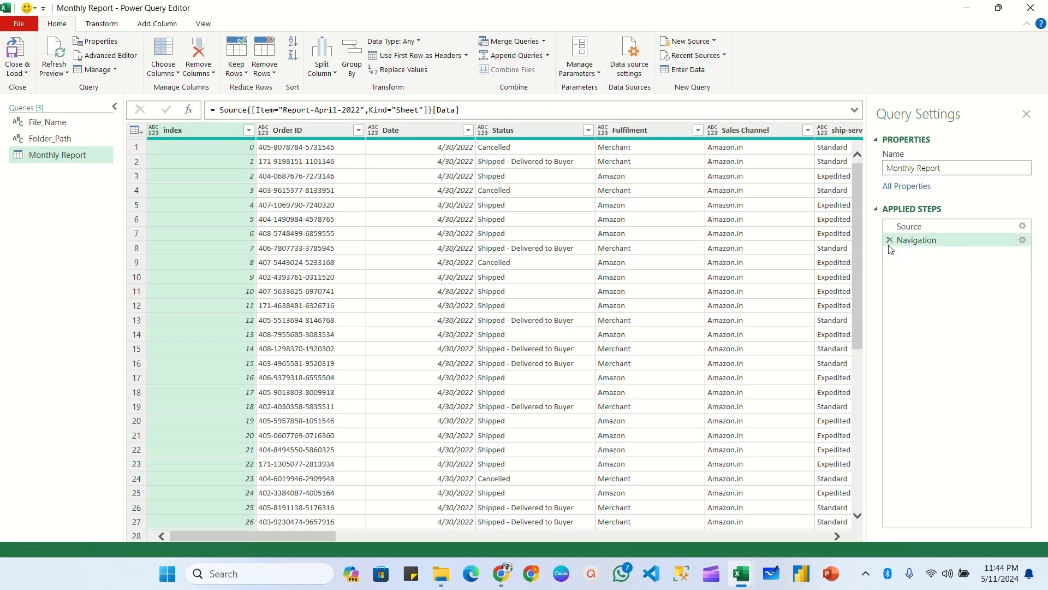
click(890, 241)
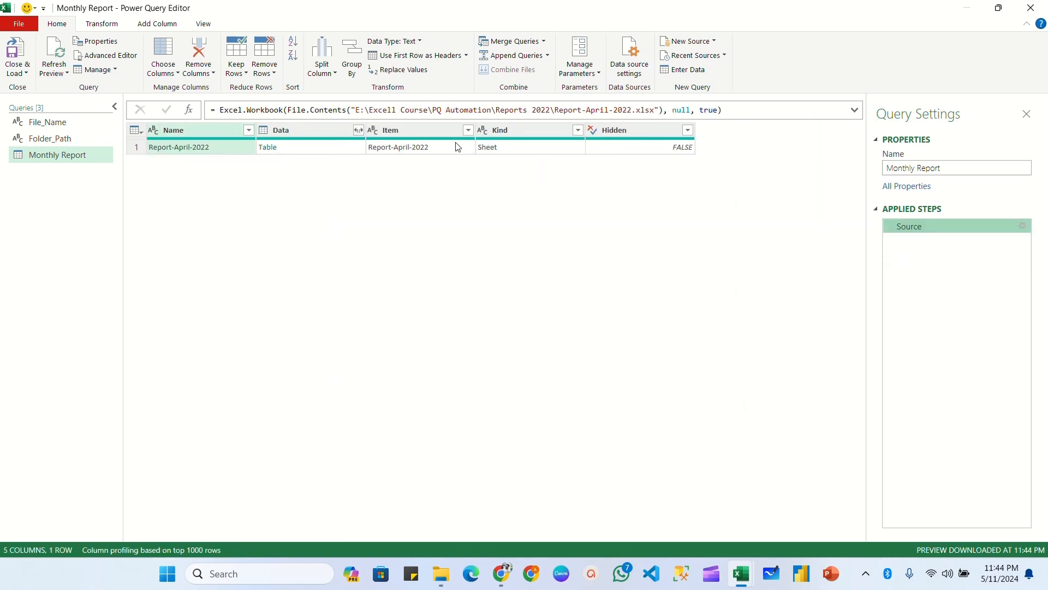
Step: Replace the hard-coded file path in the Monthly Report query's Source formula with Folder_Path&File_Name
click(347, 108)
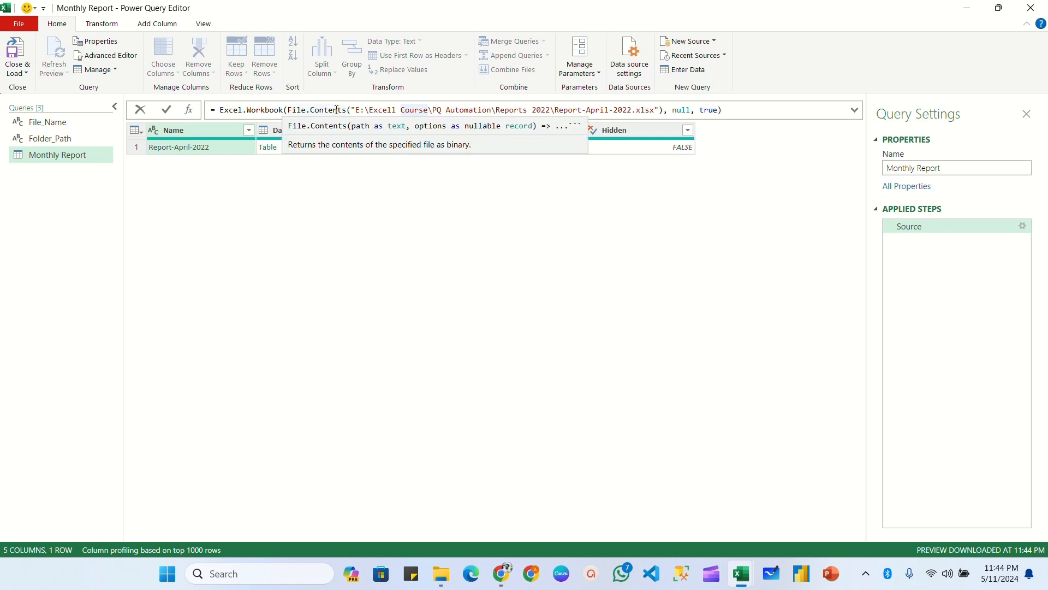
drag(352, 110, 661, 110)
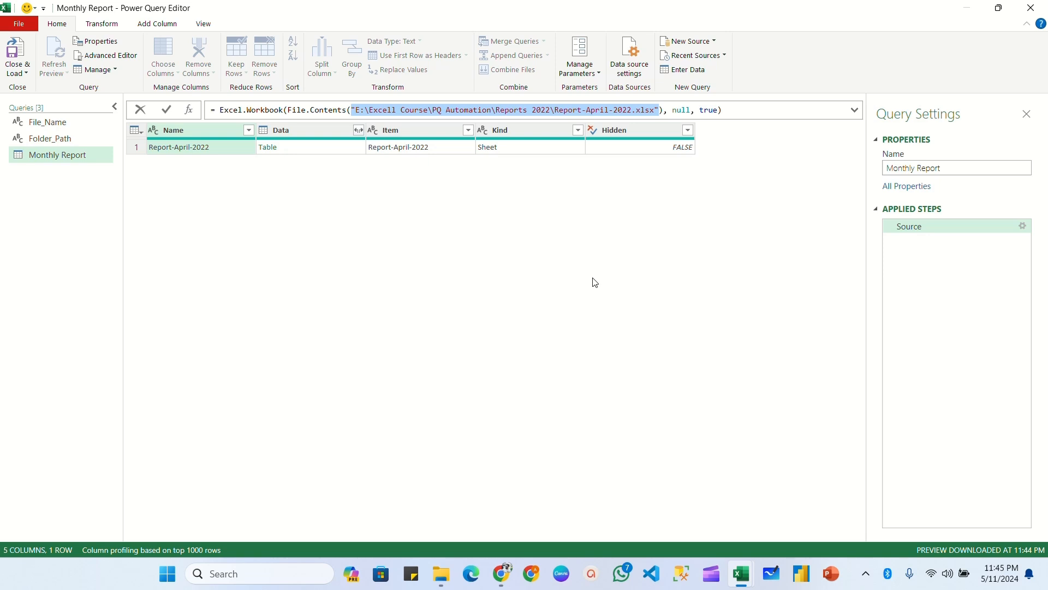
key(BackSpace)
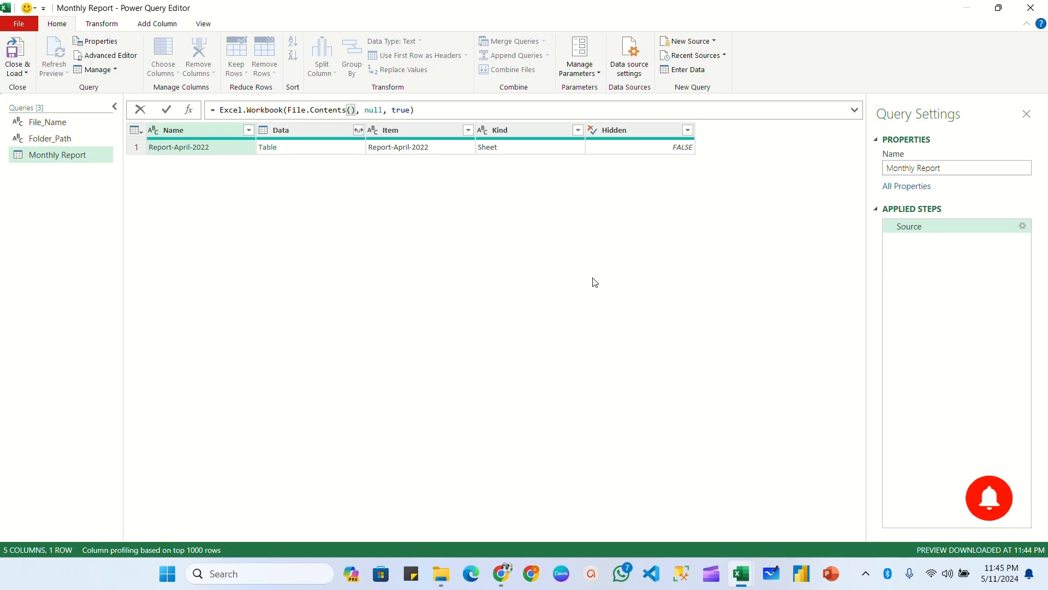
text(Folder)
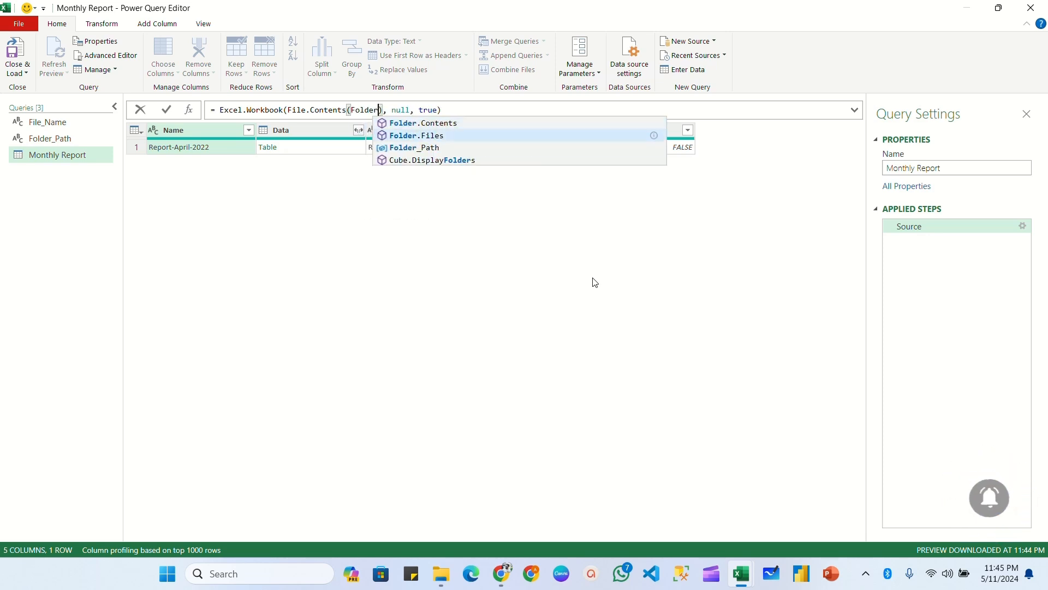
key(Down)
key(Tab)
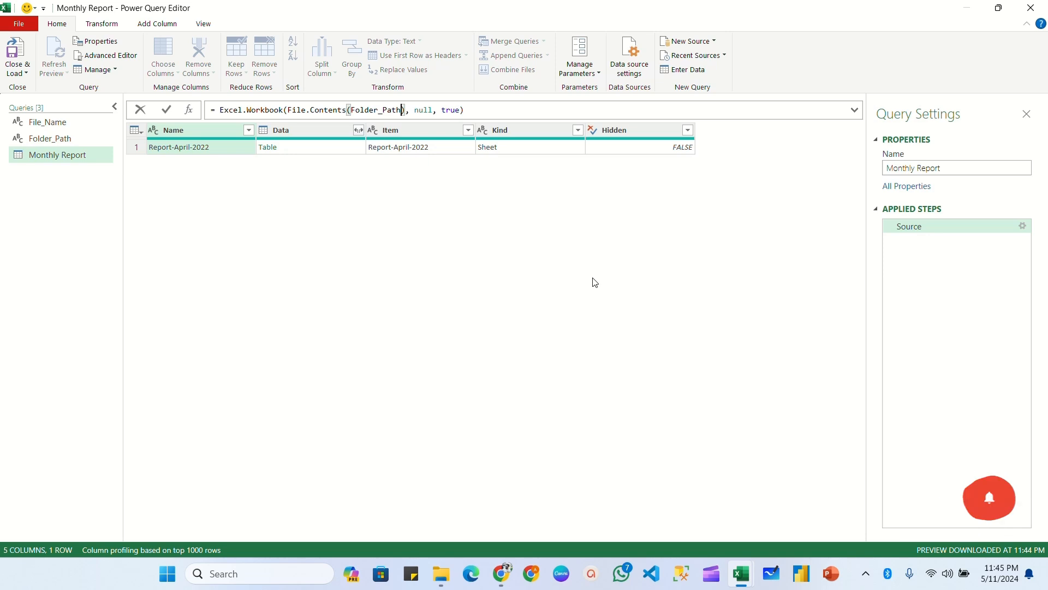
text(&Fi)
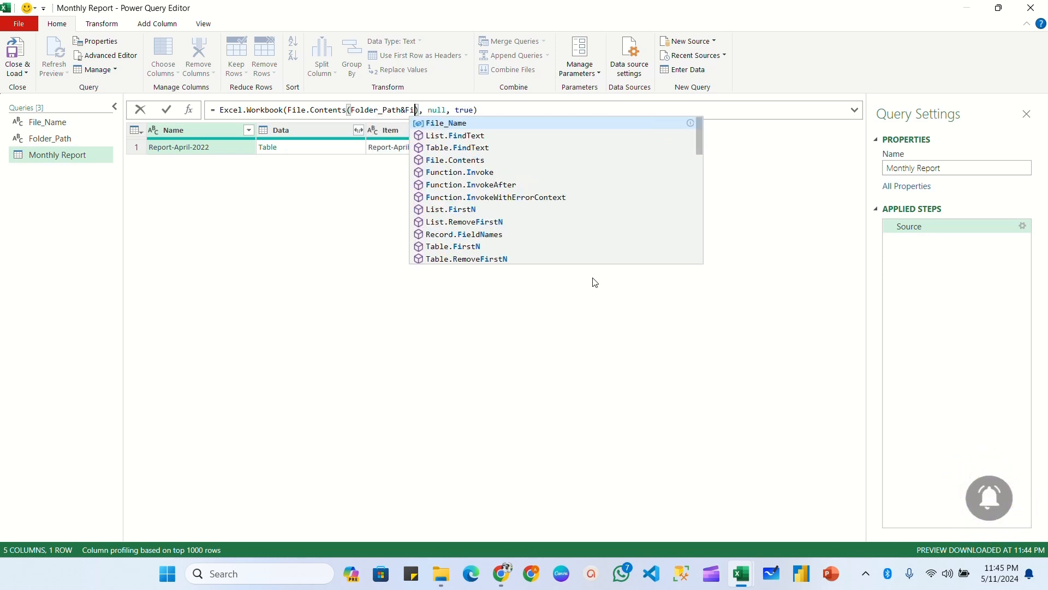
key(Tab)
key(Return)
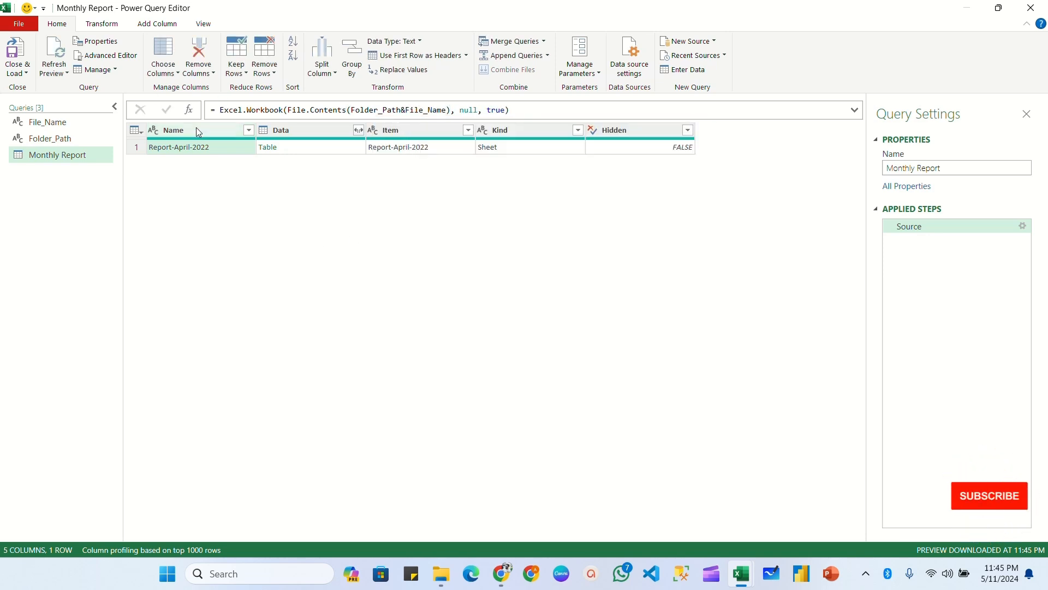
Step: Remove all columns except Data, and expand Data into all its columns with the original column name as prefix
click(291, 132)
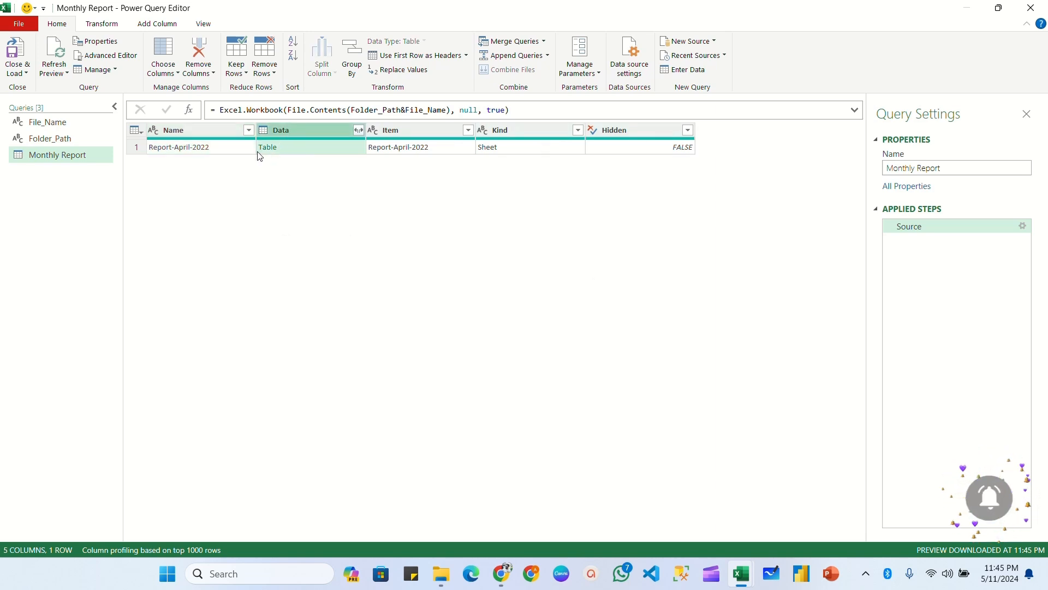
right_click(303, 130)
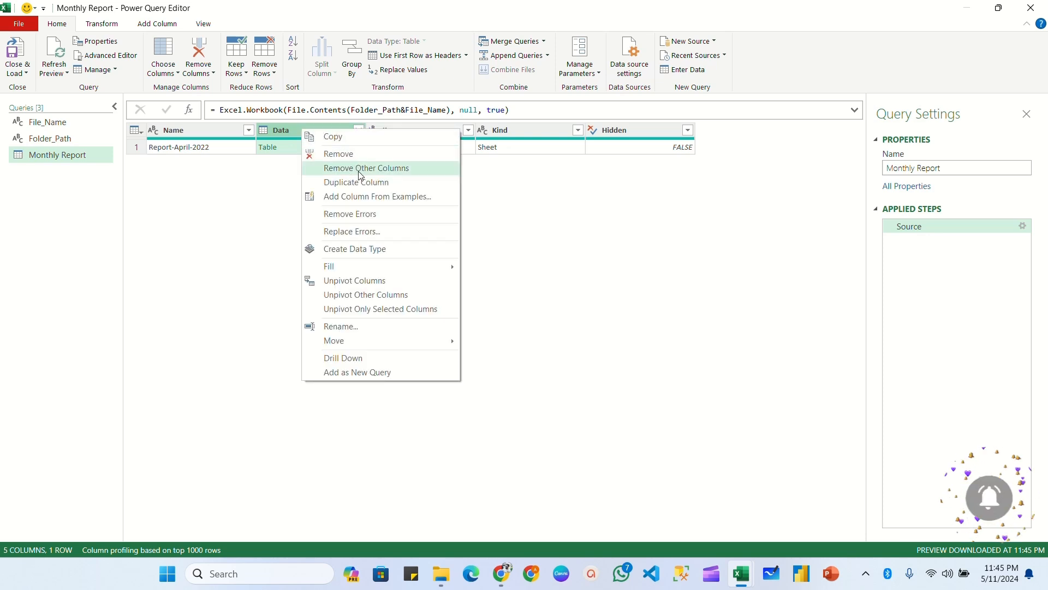
click(375, 174)
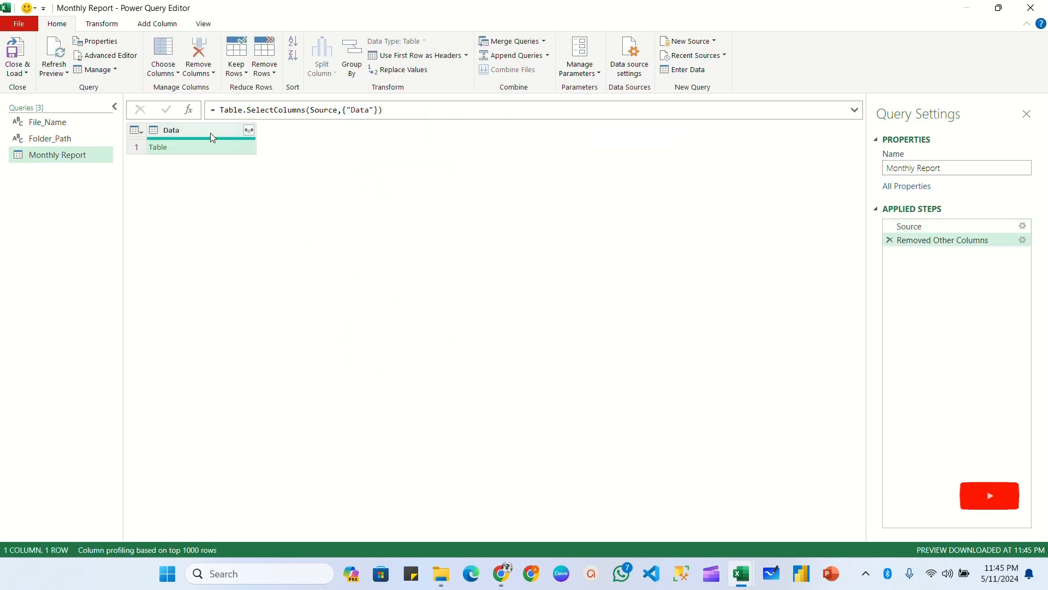
click(248, 129)
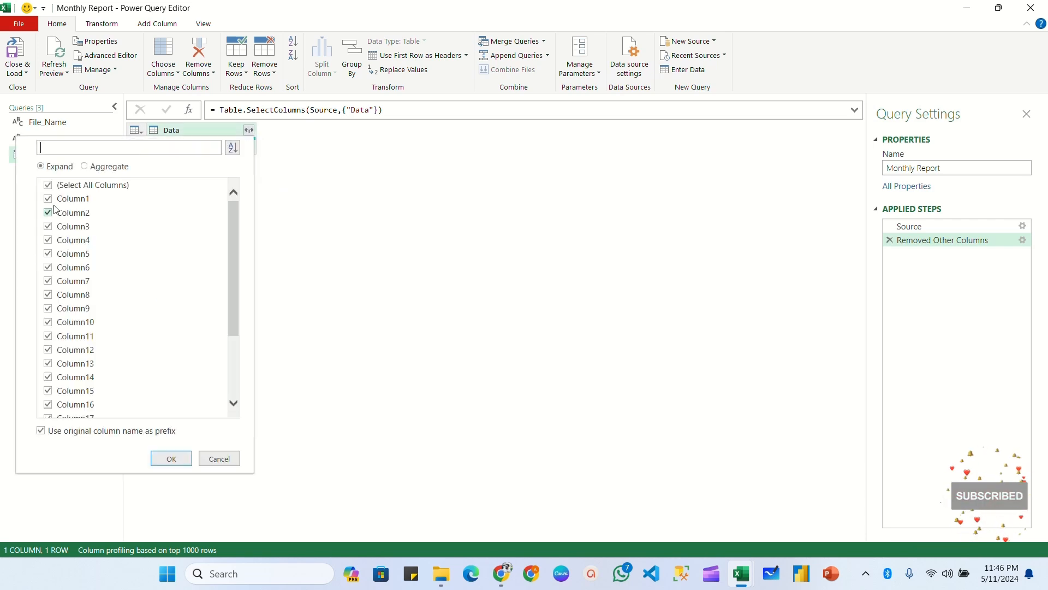
scroll(61, 295, down, 3)
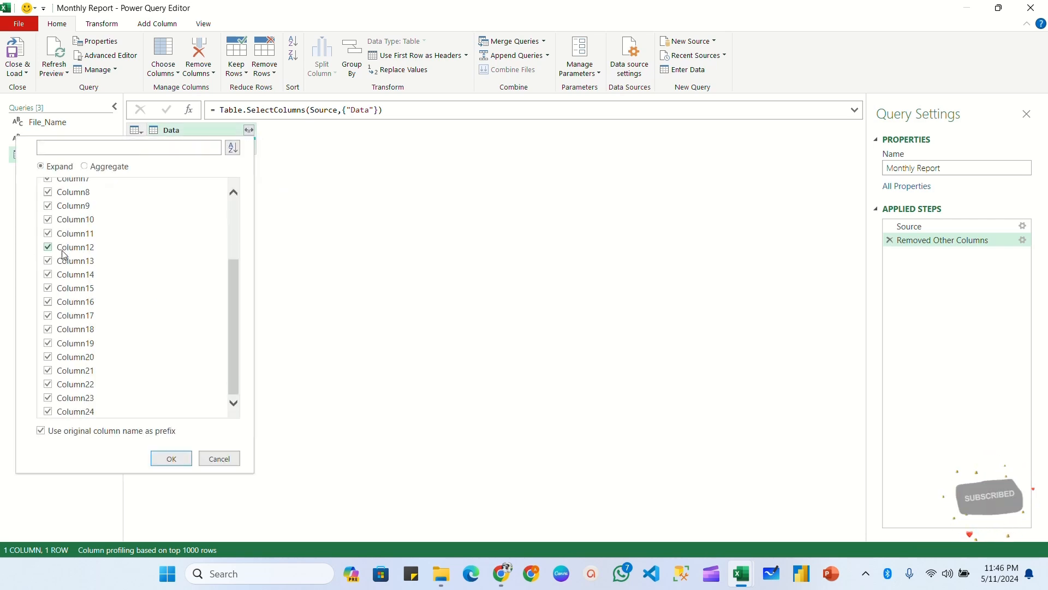
click(171, 459)
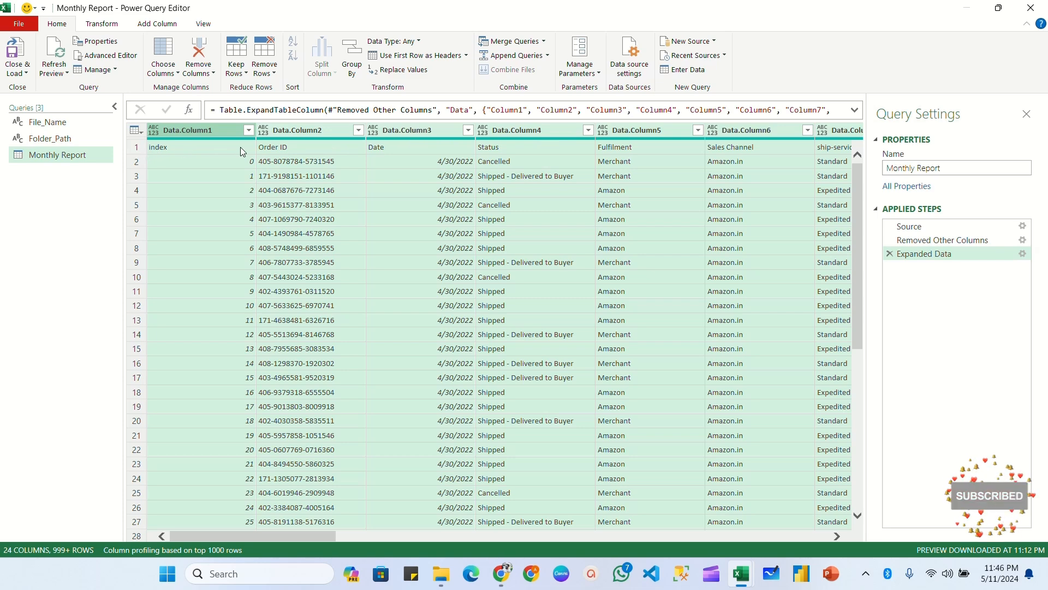
Step: Promote the first row of the expanded Monthly Report data to column headers
click(138, 146)
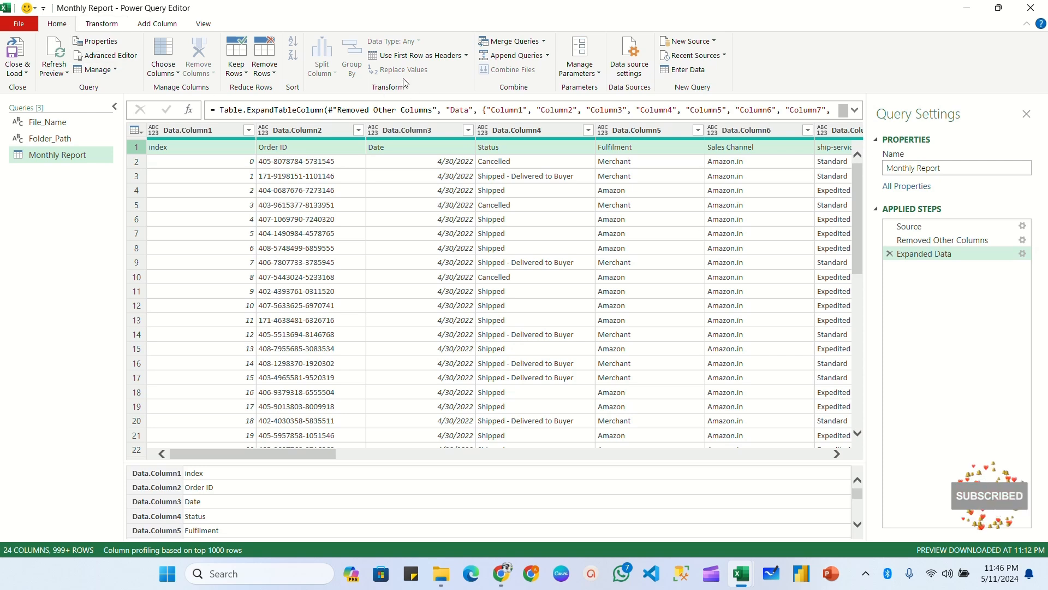
click(430, 58)
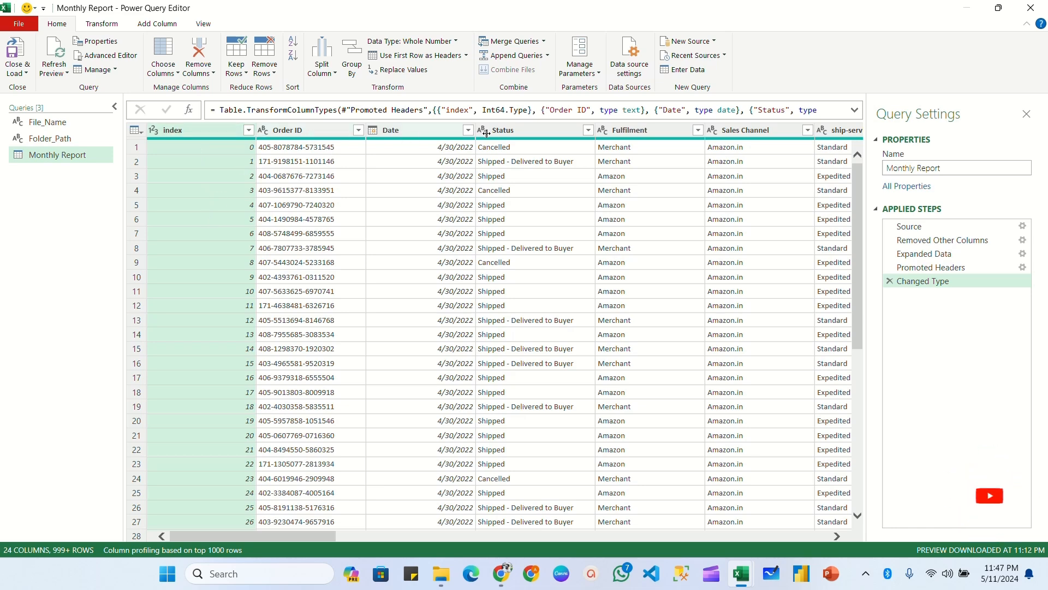
drag(284, 534, 207, 547)
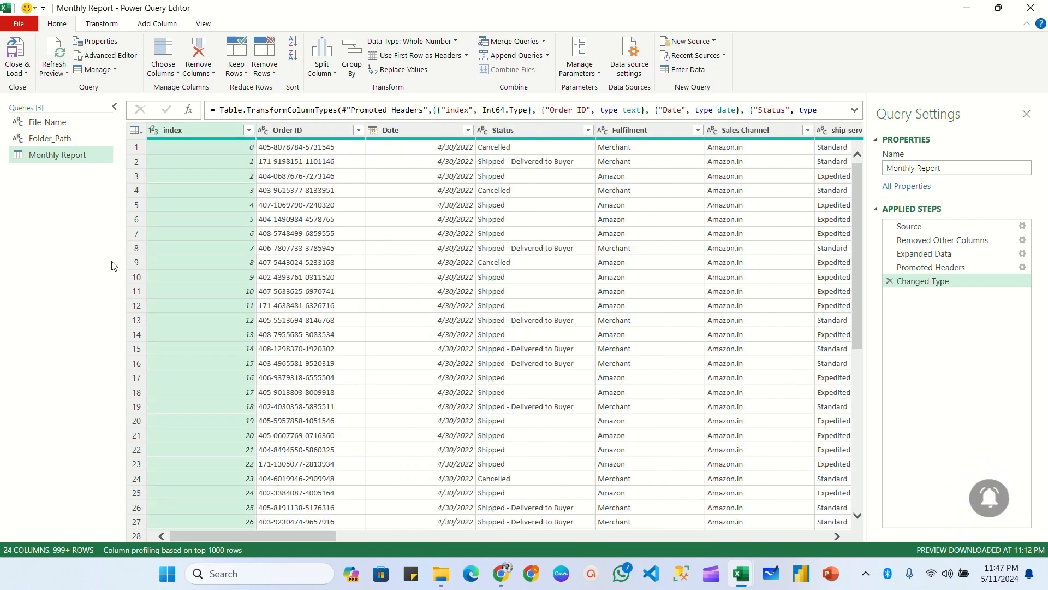
Step: Close the query editor and load the queries as connection only, adding the data to the Data Model
click(25, 75)
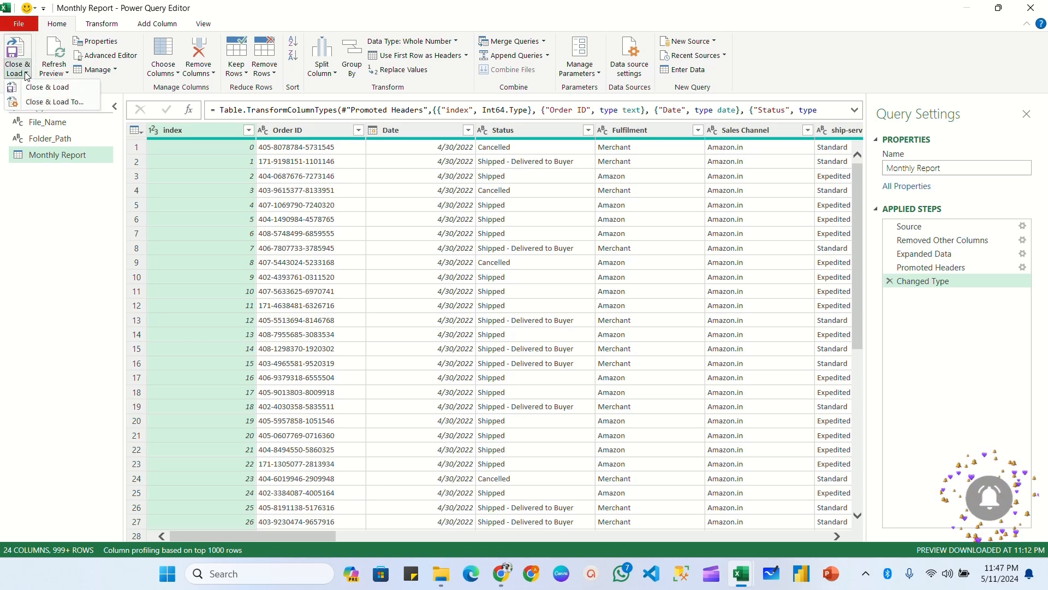
click(63, 106)
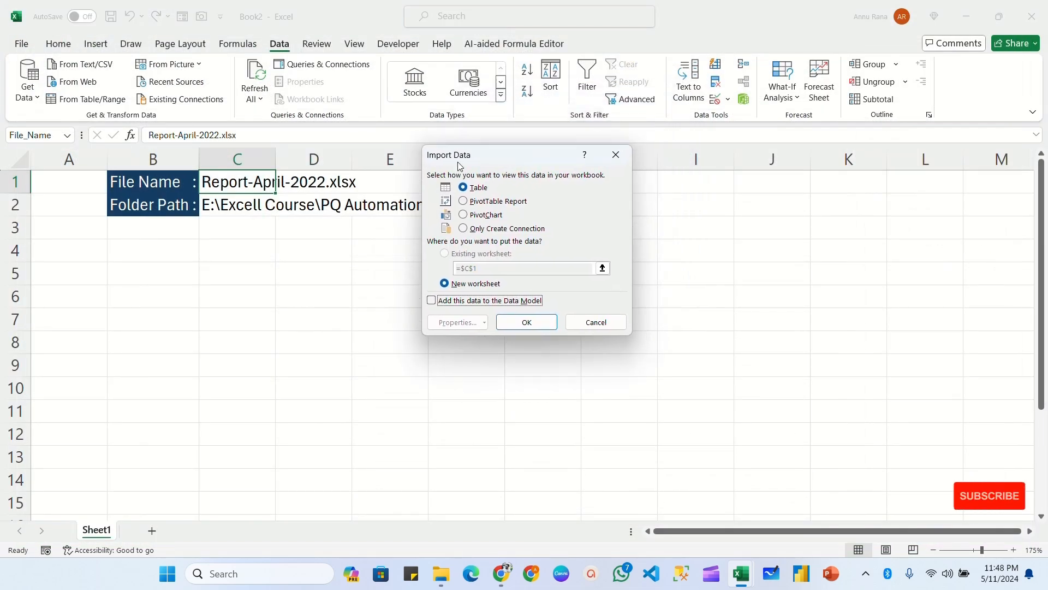
click(464, 229)
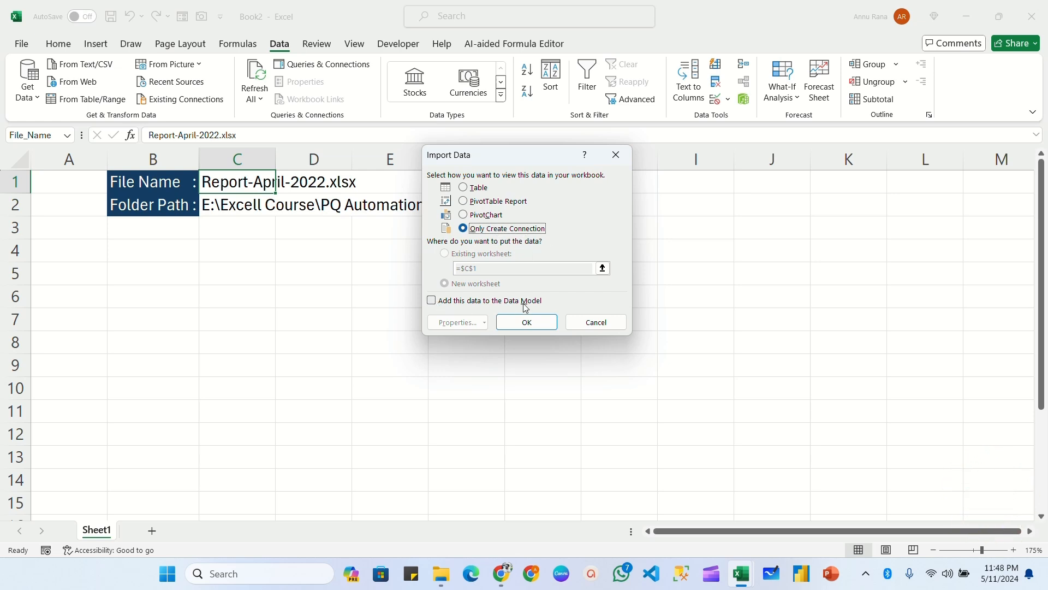
click(432, 302)
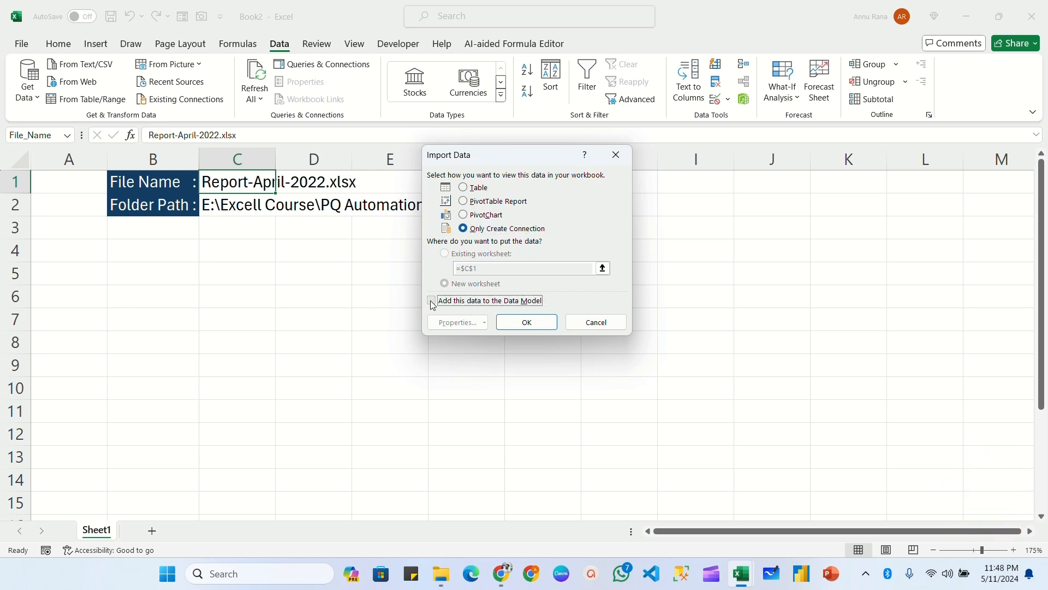
click(533, 322)
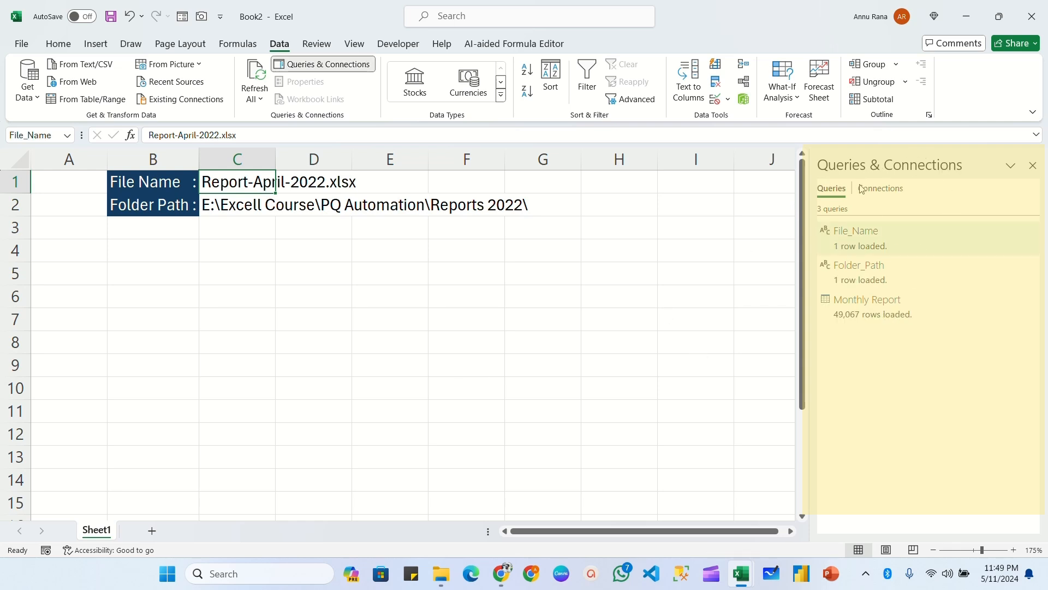
Step: Enter "Report" in cell A5 and apply the Folder Path label's formatting from B2 to it
click(67, 273)
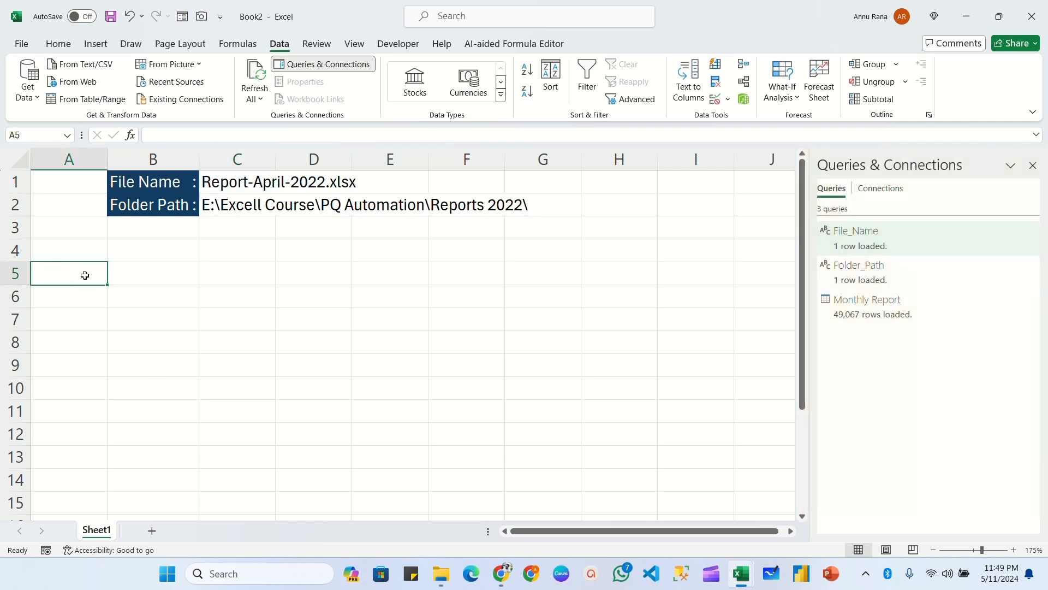
text(Report)
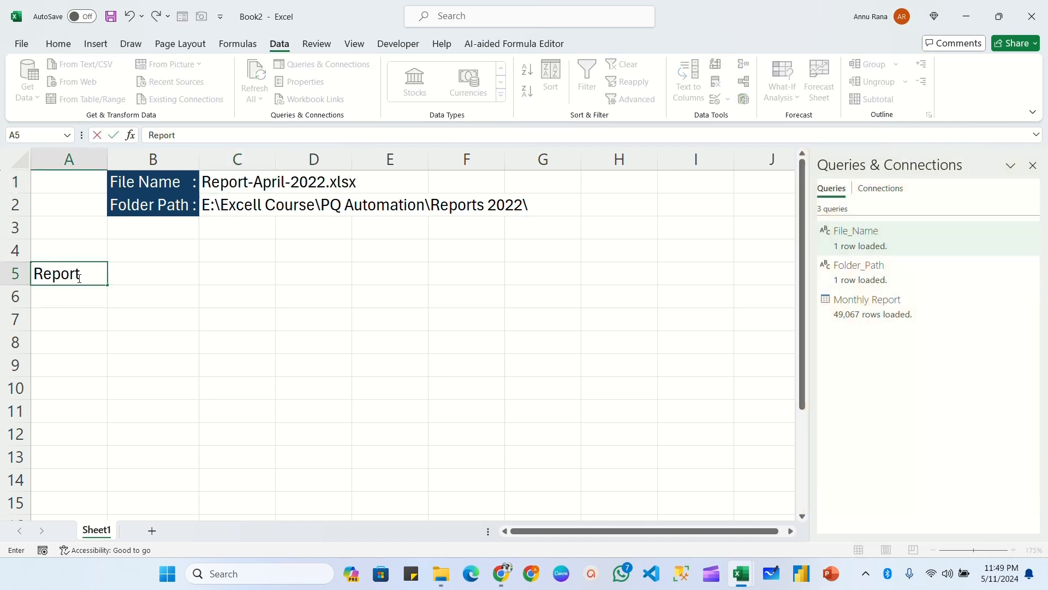
key(ctrl+Return)
click(59, 44)
click(153, 205)
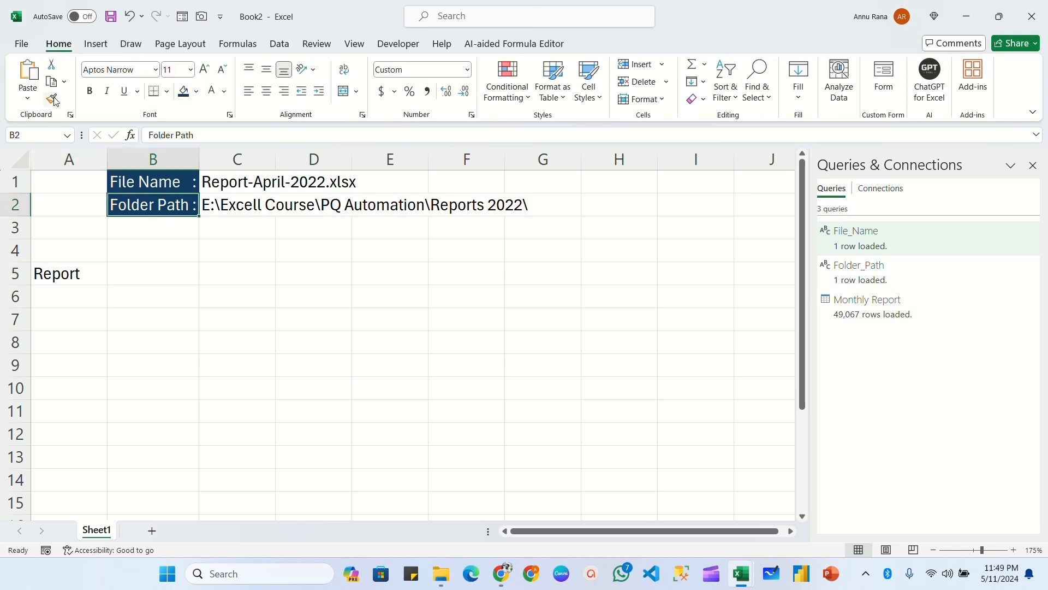
click(52, 98)
click(64, 274)
key(Return)
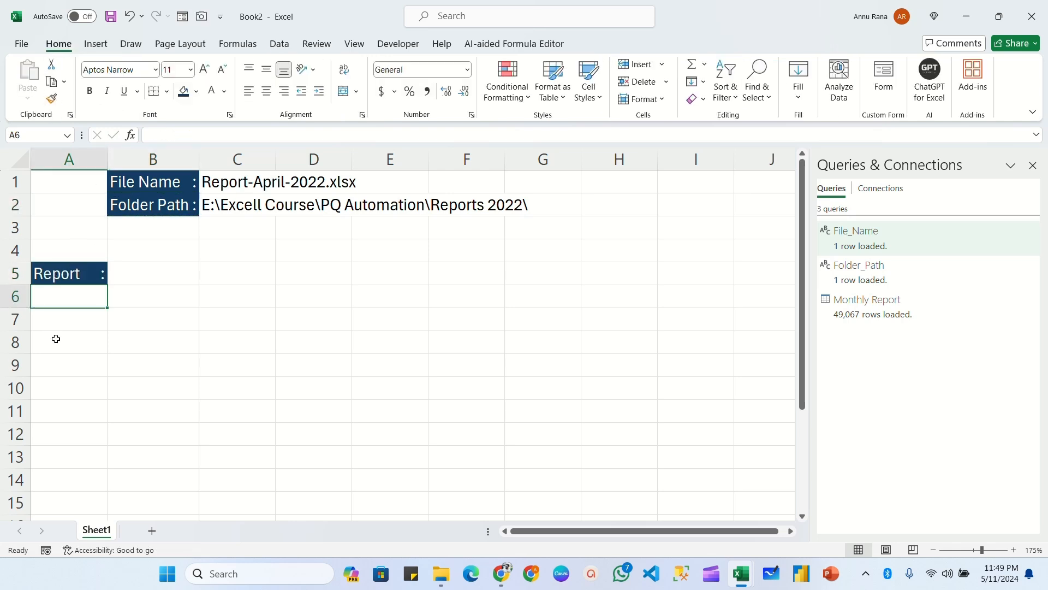
Step: Load the Monthly Report query as a table in the existing worksheet at Sheet1 cell A6
click(145, 304)
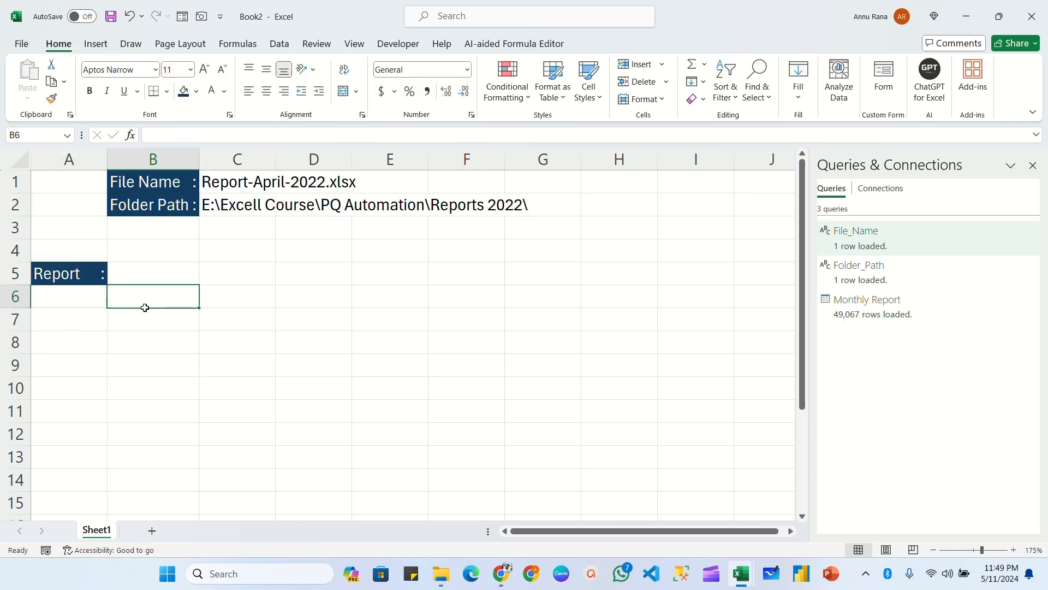
click(63, 298)
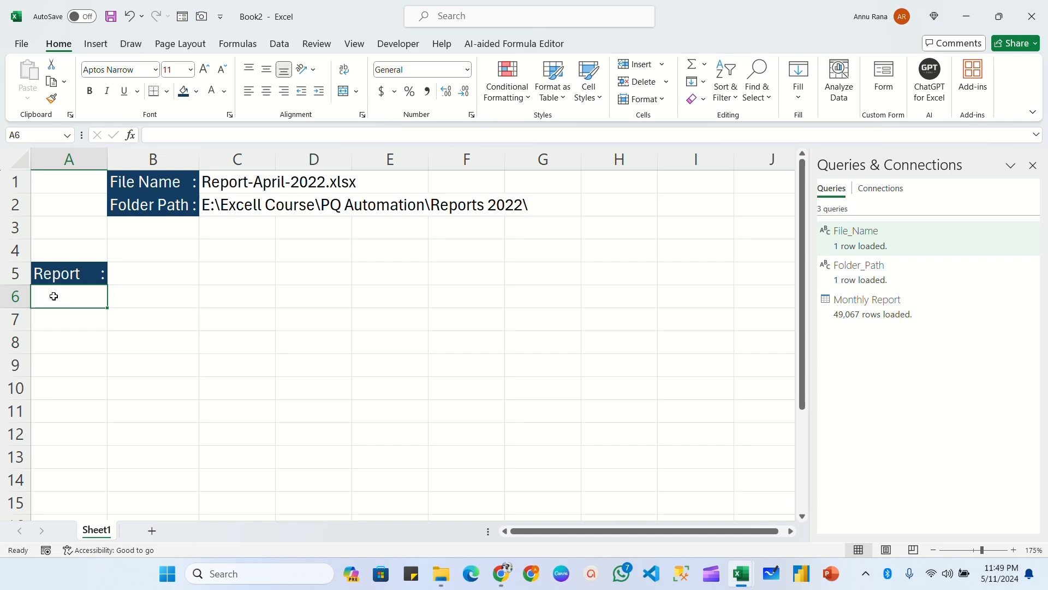
right_click(858, 307)
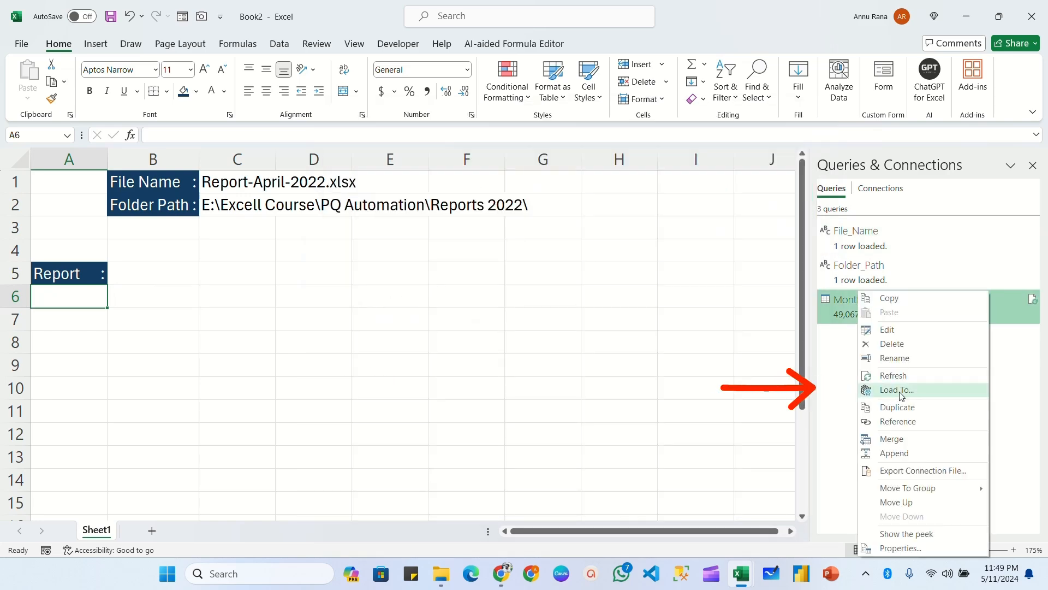
click(896, 390)
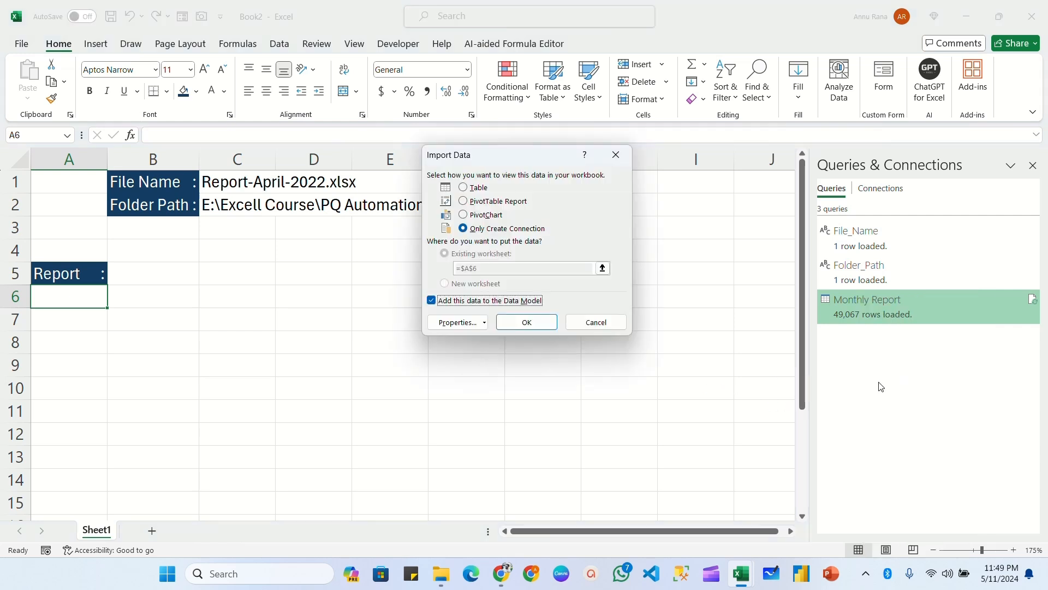
click(463, 186)
drag(486, 268, 455, 268)
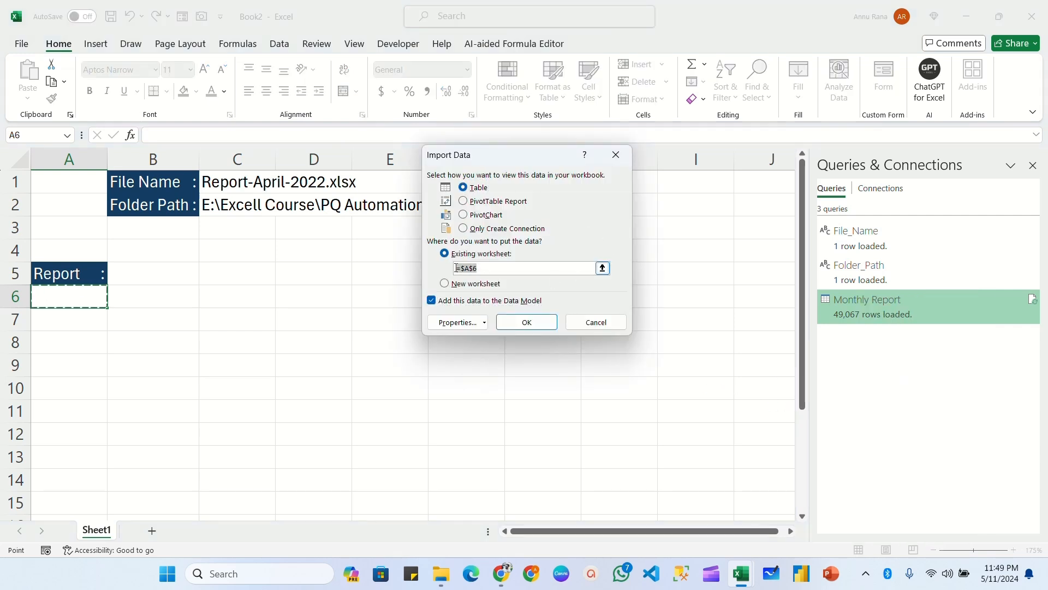
click(56, 298)
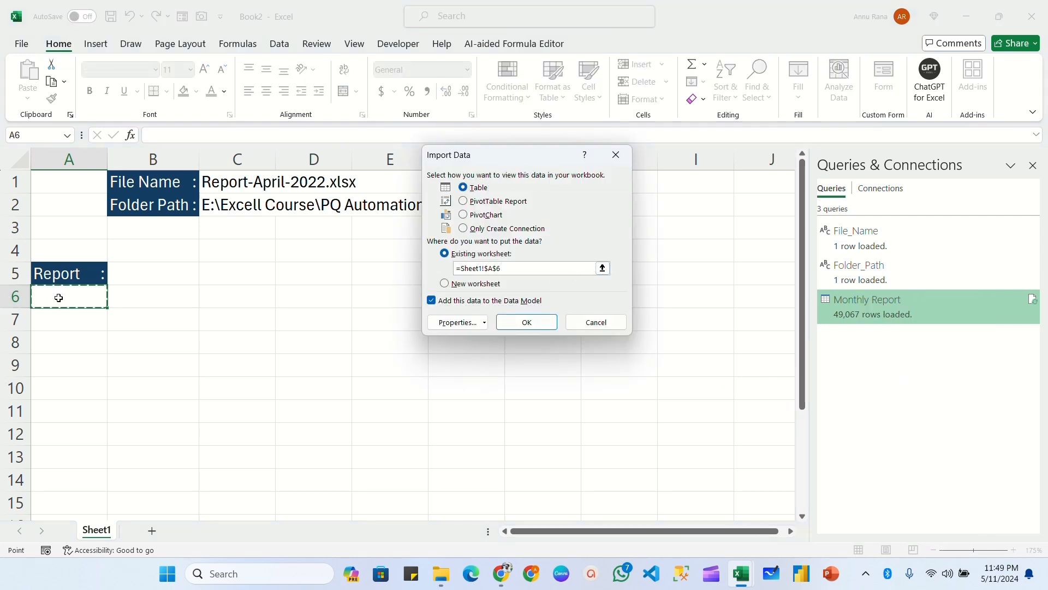
click(527, 323)
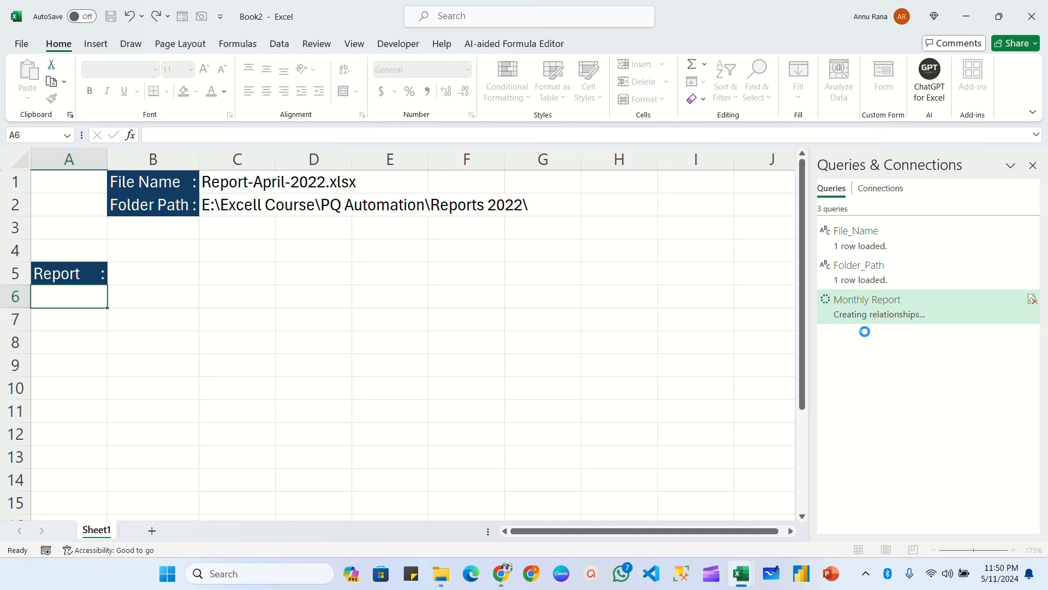
Step: Auto-fit the width of all columns on Sheet1 to their contents and select the file name cell C1
scroll(444, 258, down, 2)
scroll(410, 216, up, 2)
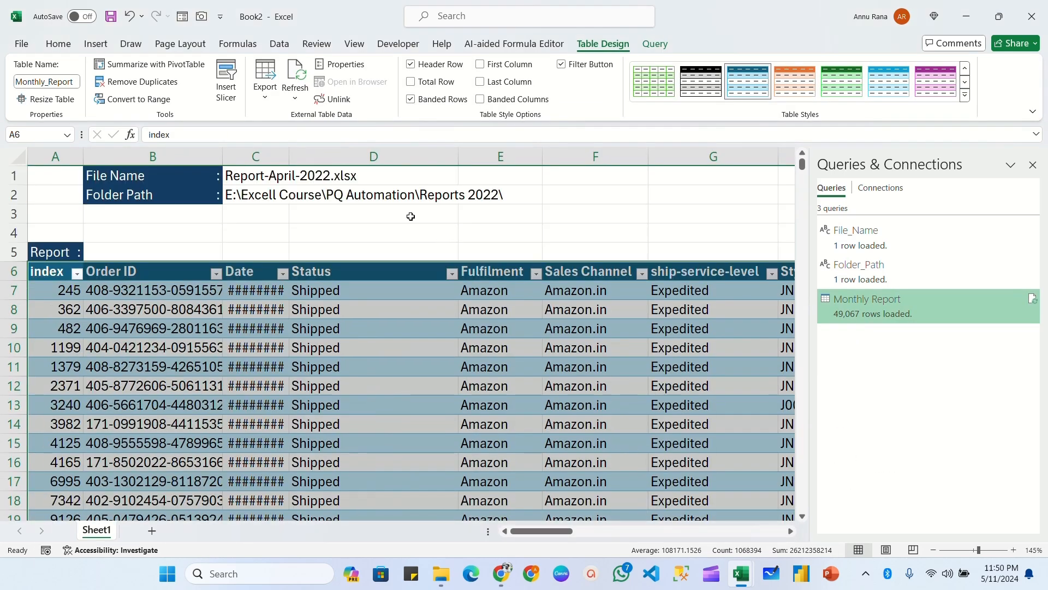
click(19, 159)
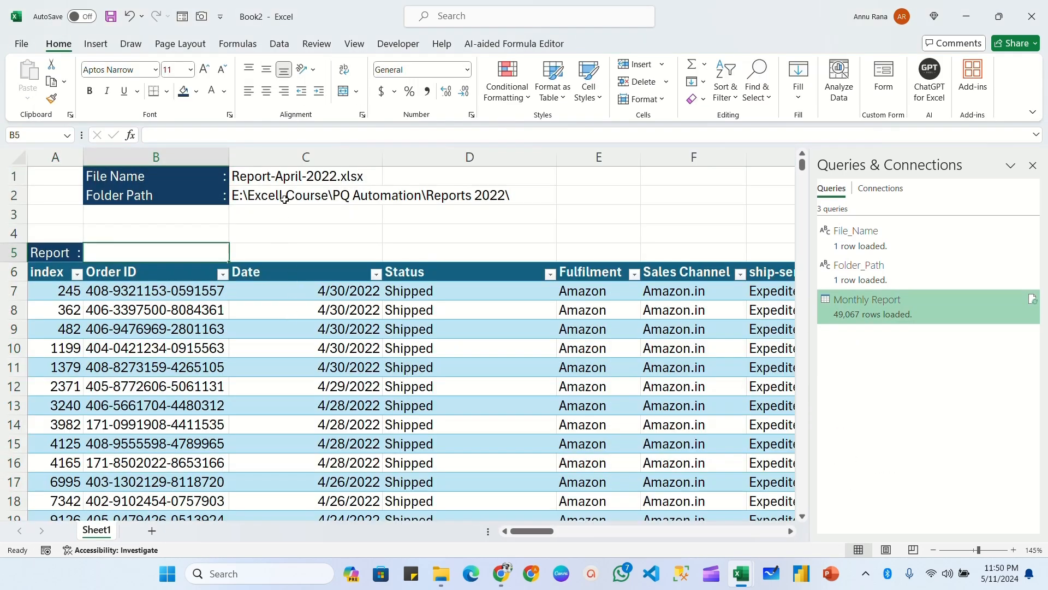
click(284, 176)
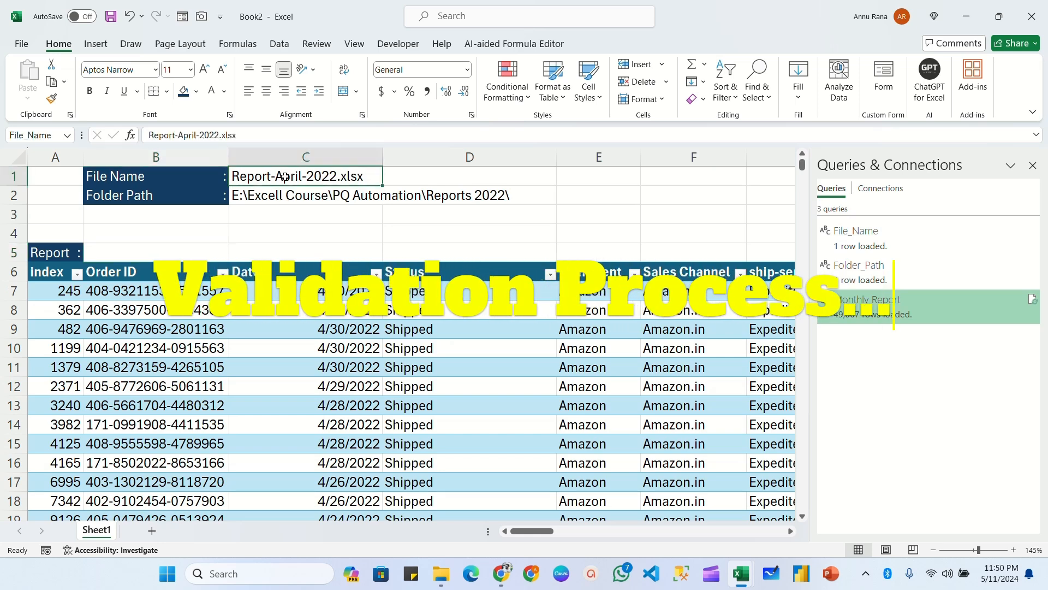
Step: Switch to File Explorer and copy the name of the Report-May-2022 file in the Reports 2022 folder
mouse_move(441, 574)
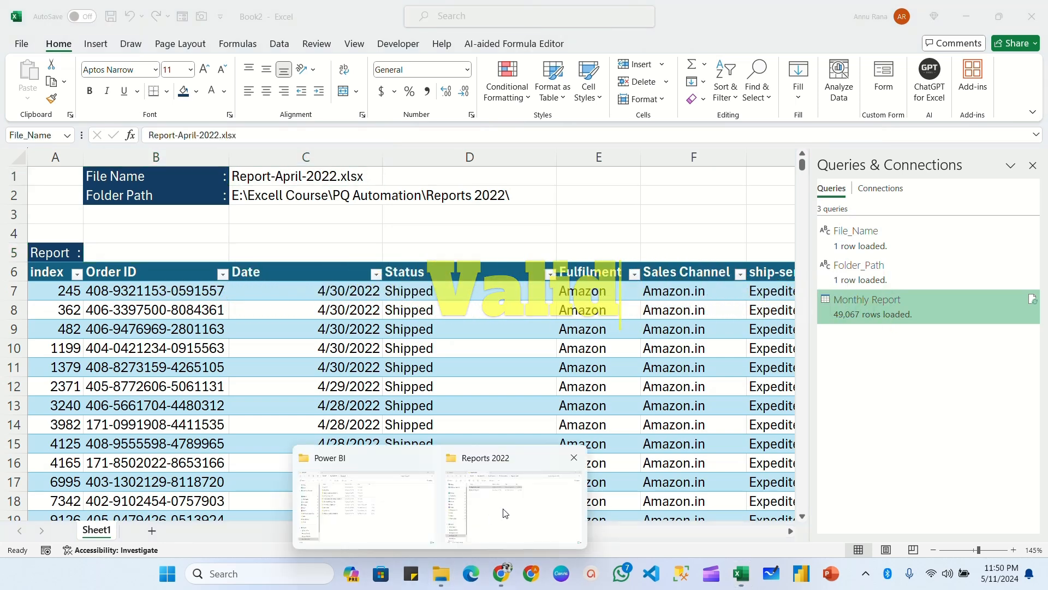
click(512, 494)
click(240, 152)
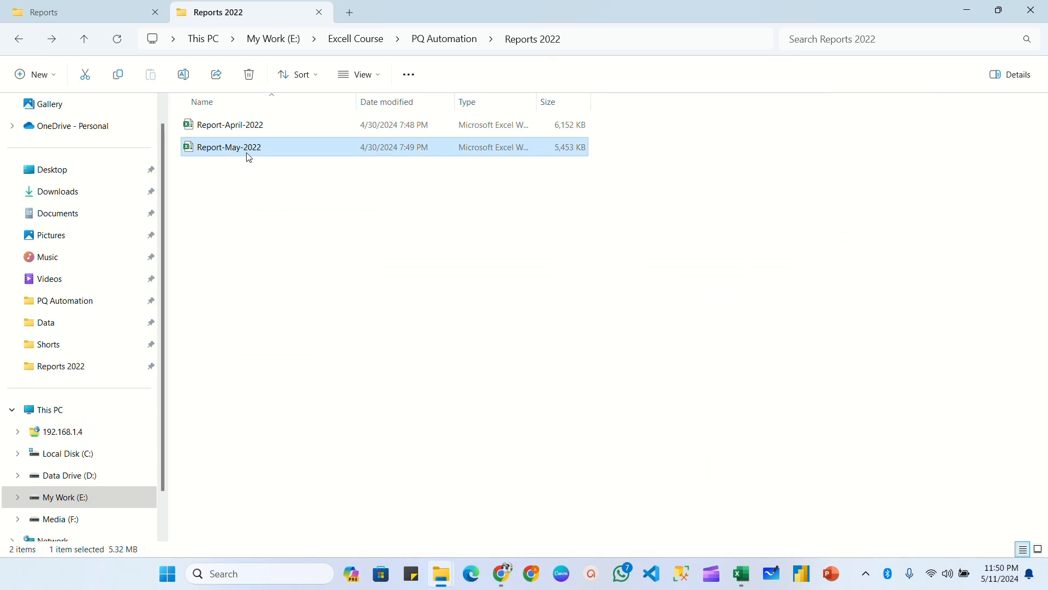
key(F2)
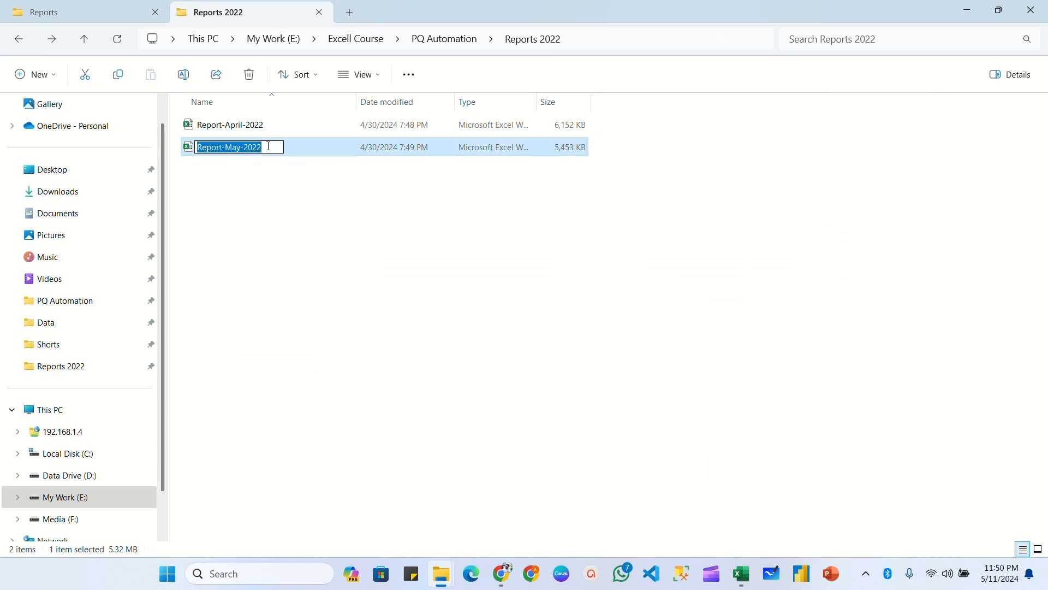
right_click(258, 149)
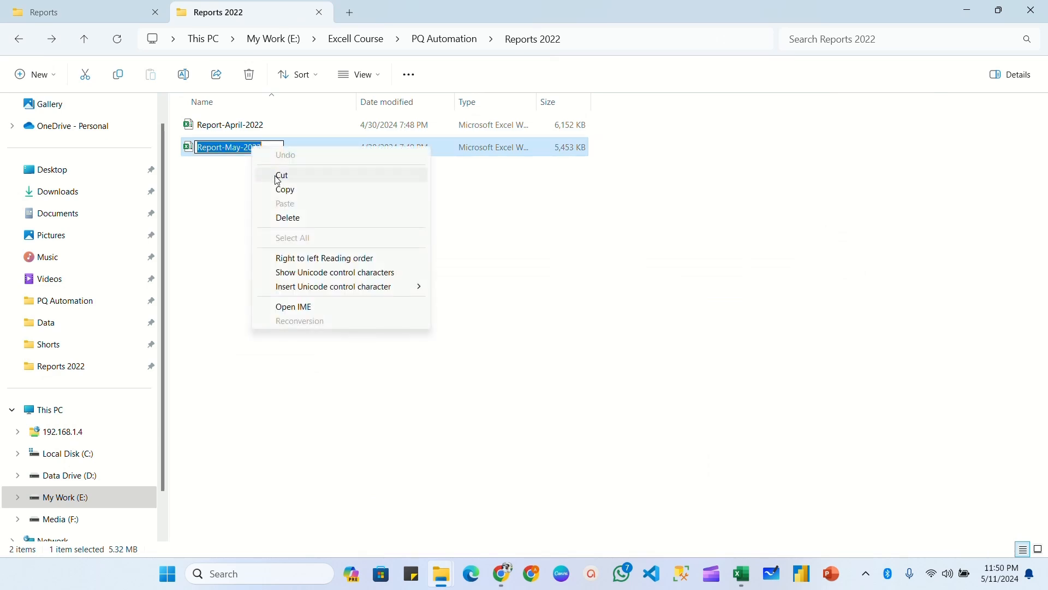
click(281, 185)
key(Escape)
Step: Return to the Excel workbook and change the file name in cell C1 to Report-May-2022.xlsx
key(alt+Tab)
double_click(284, 175)
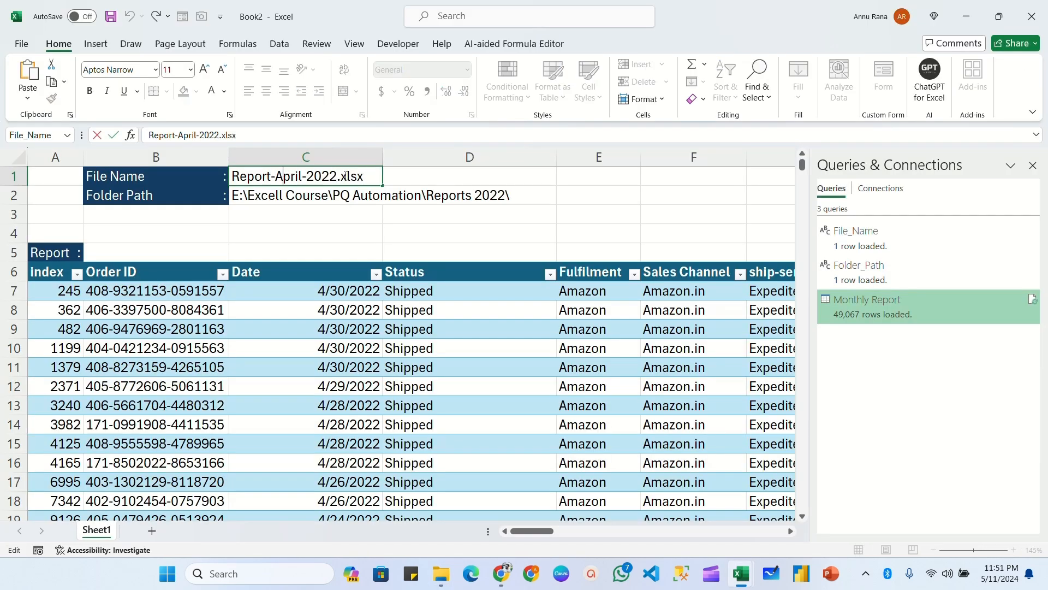
drag(337, 176, 233, 176)
key(ctrl+v)
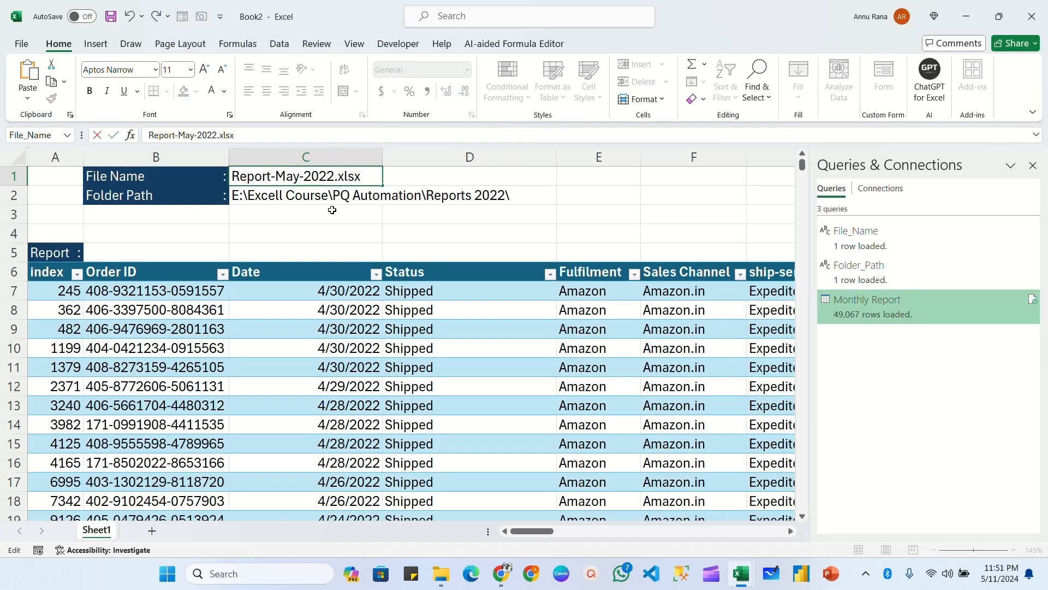
click(333, 211)
Step: Refresh the Monthly Report table on Sheet1 so it loads the file named in C1
click(342, 331)
right_click(330, 335)
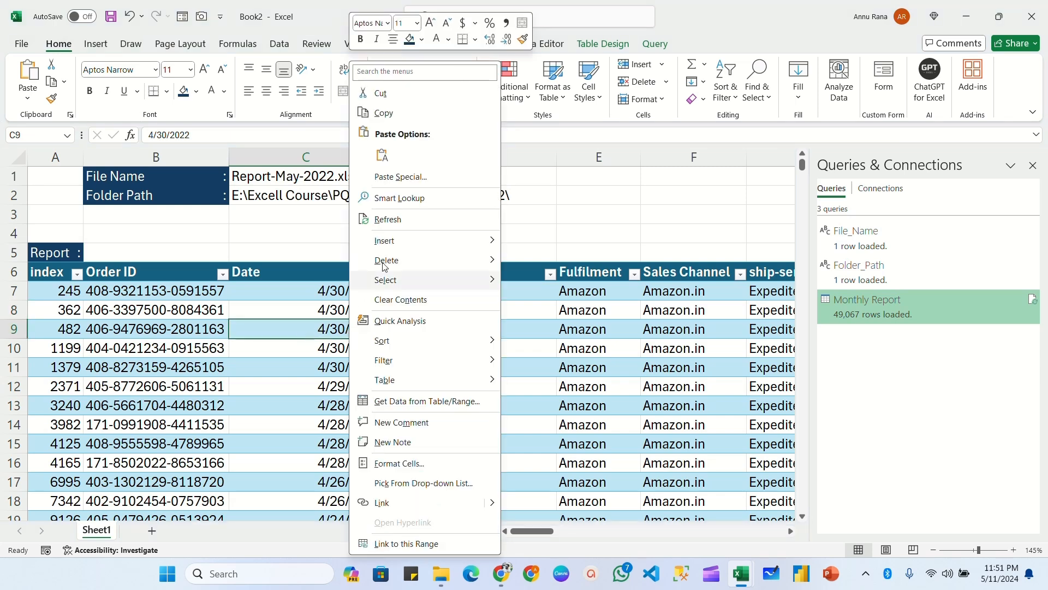
click(387, 220)
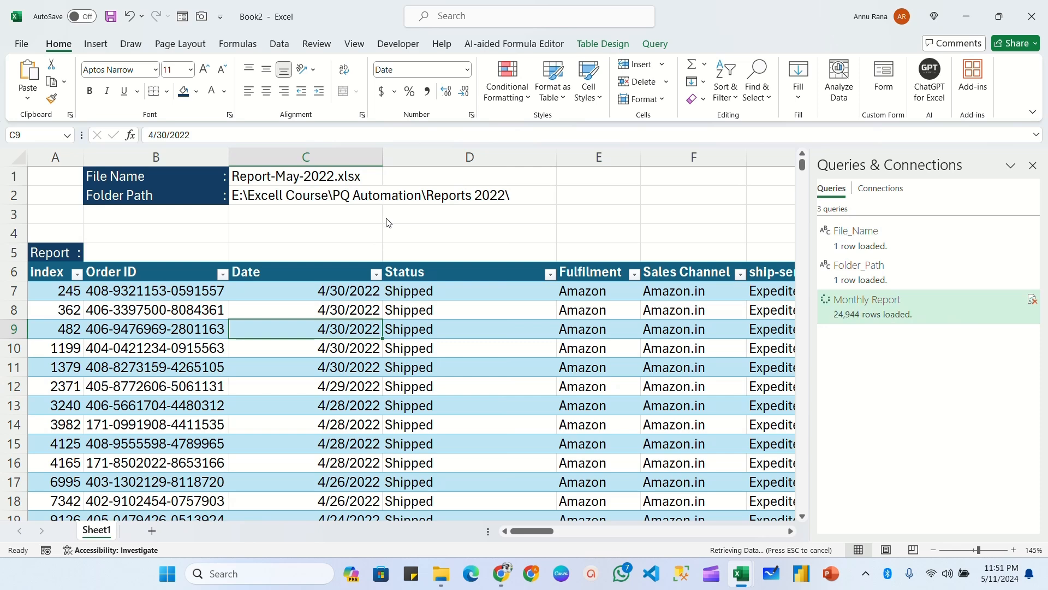
Step: Check which months the report table's Date column contains in its filter list, leaving the filter unchanged
click(147, 309)
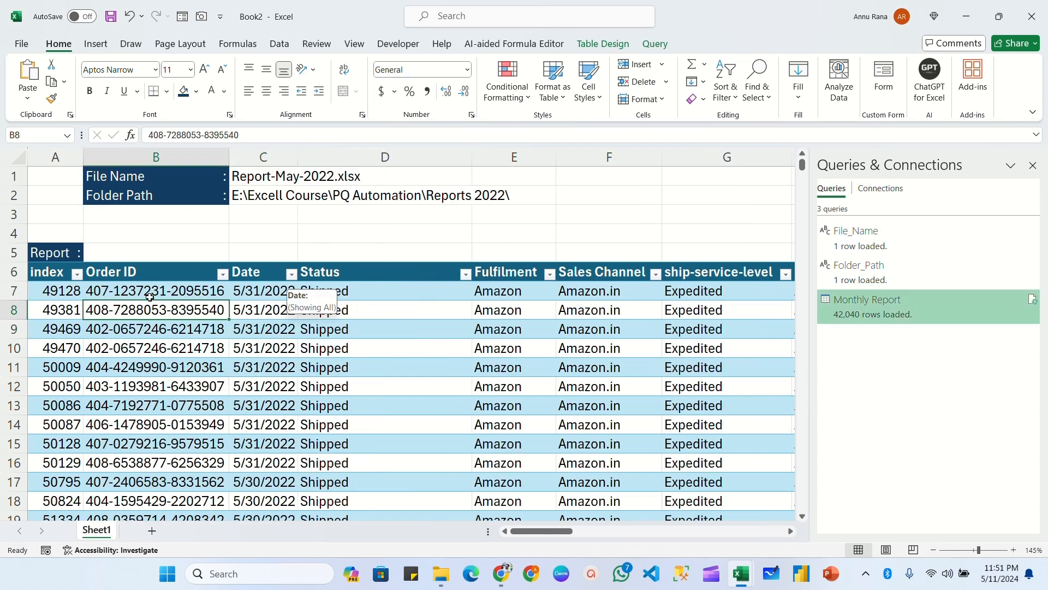
click(292, 274)
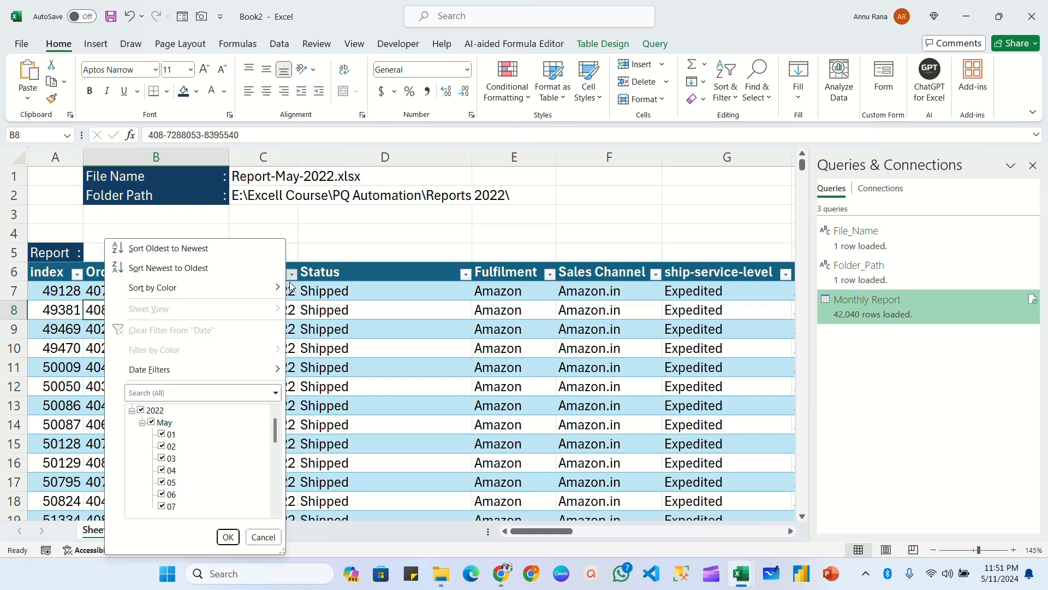
scroll(164, 429, up, 1)
click(142, 435)
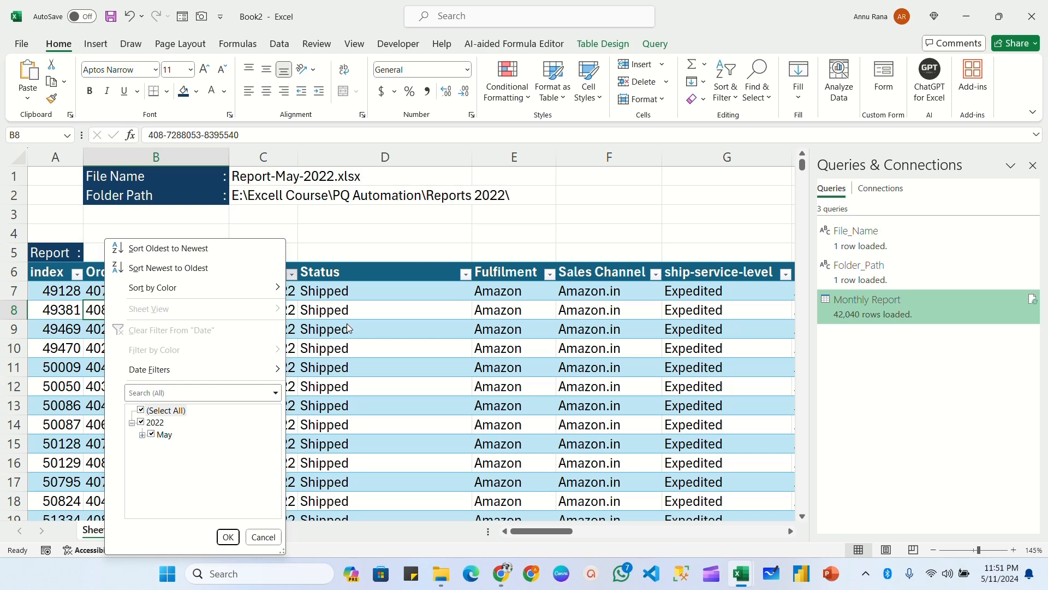
click(319, 329)
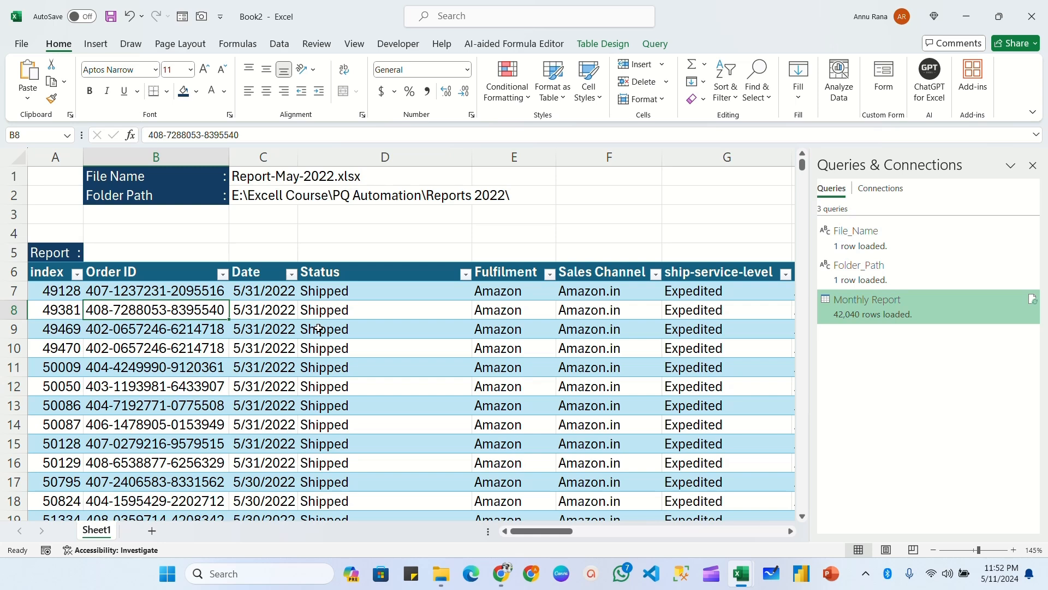
Step: Open the Monthly Report table's query for editing in the Power Query Editor
click(275, 179)
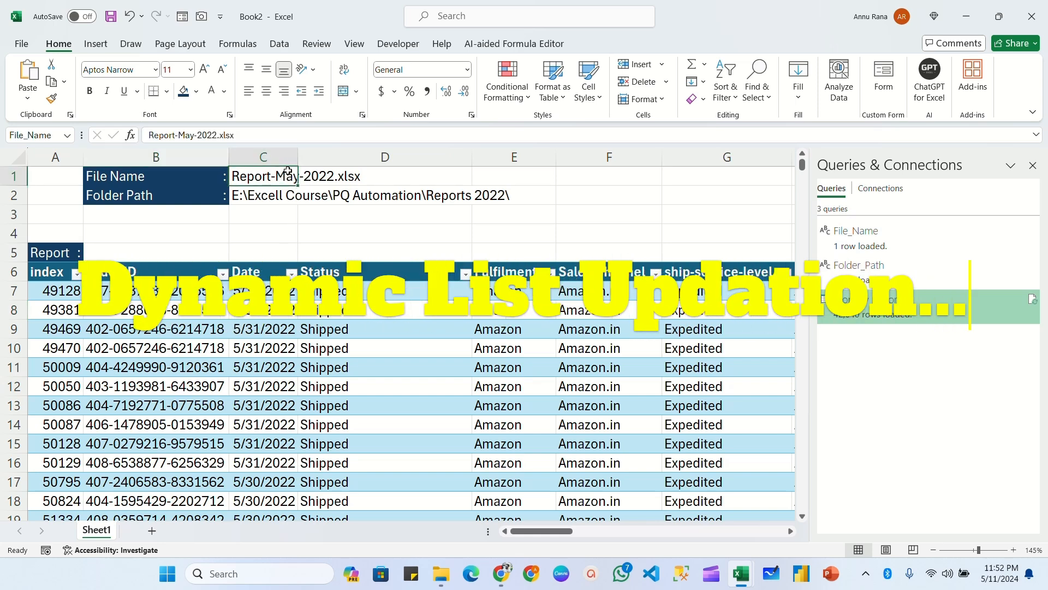
click(268, 329)
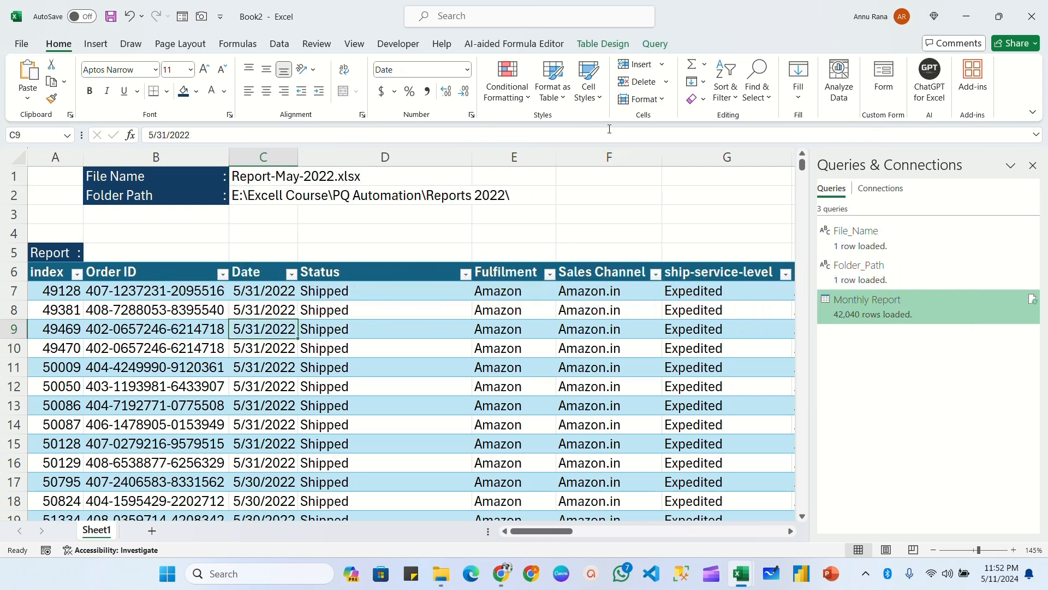
click(655, 44)
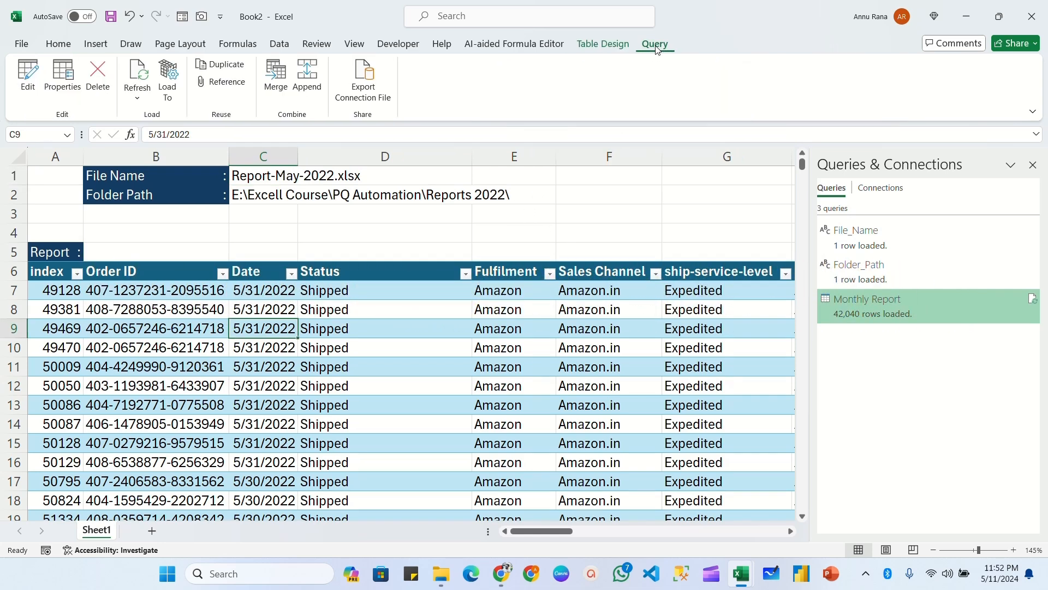
click(29, 76)
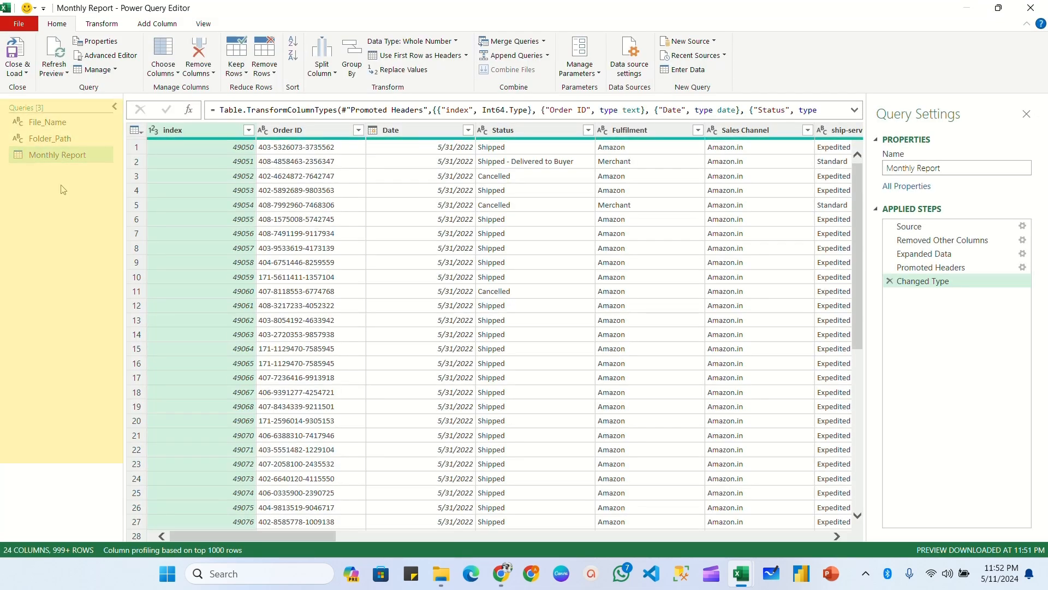
Step: Create a new query from the Reports 2022 folder inside PQ Automation, choosing to transform the data without combining the files
right_click(51, 203)
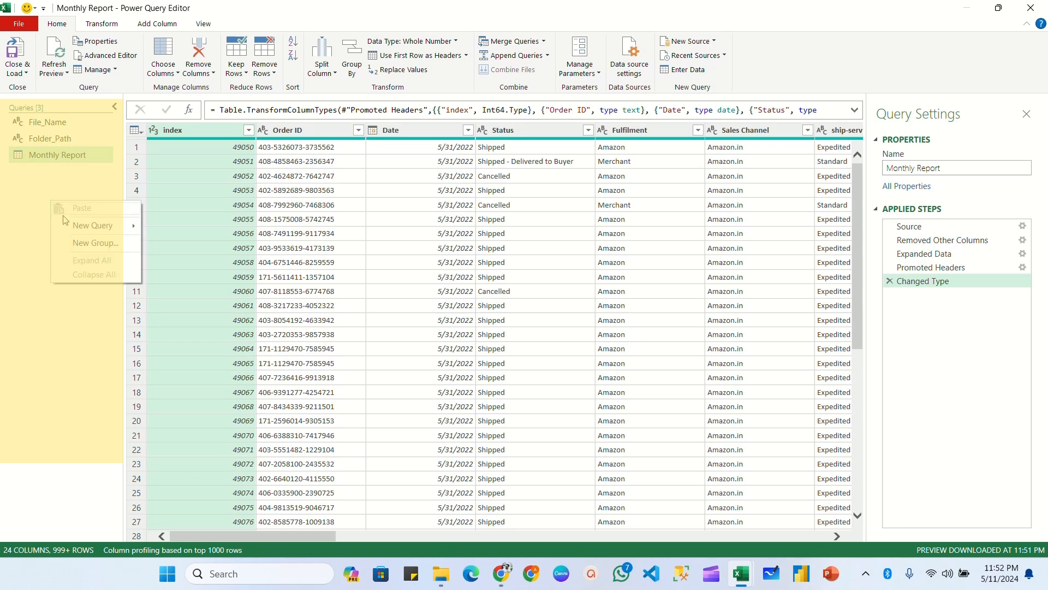
mouse_move(102, 226)
mouse_move(168, 229)
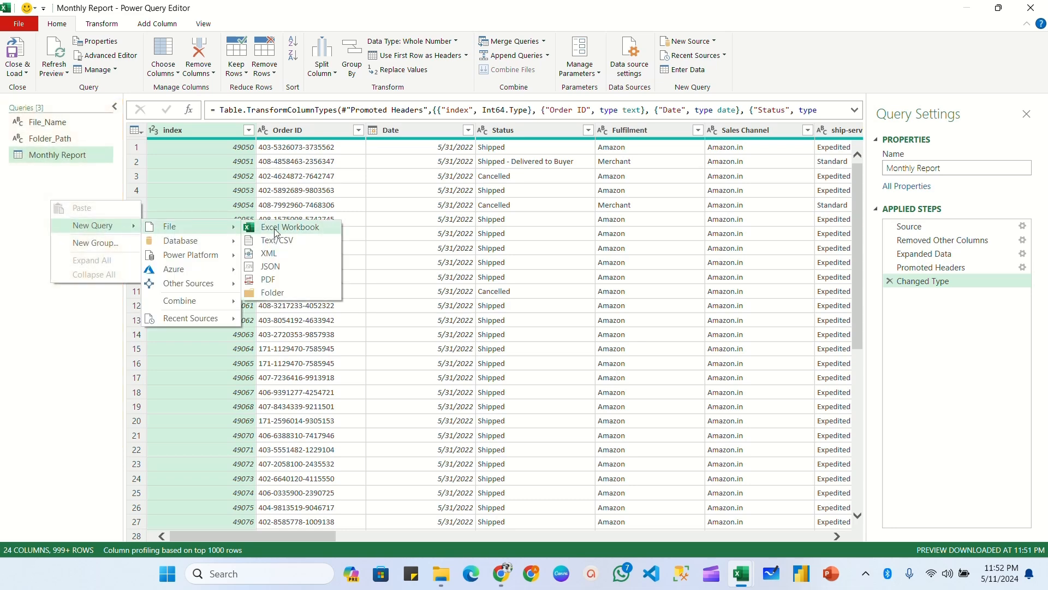
click(275, 293)
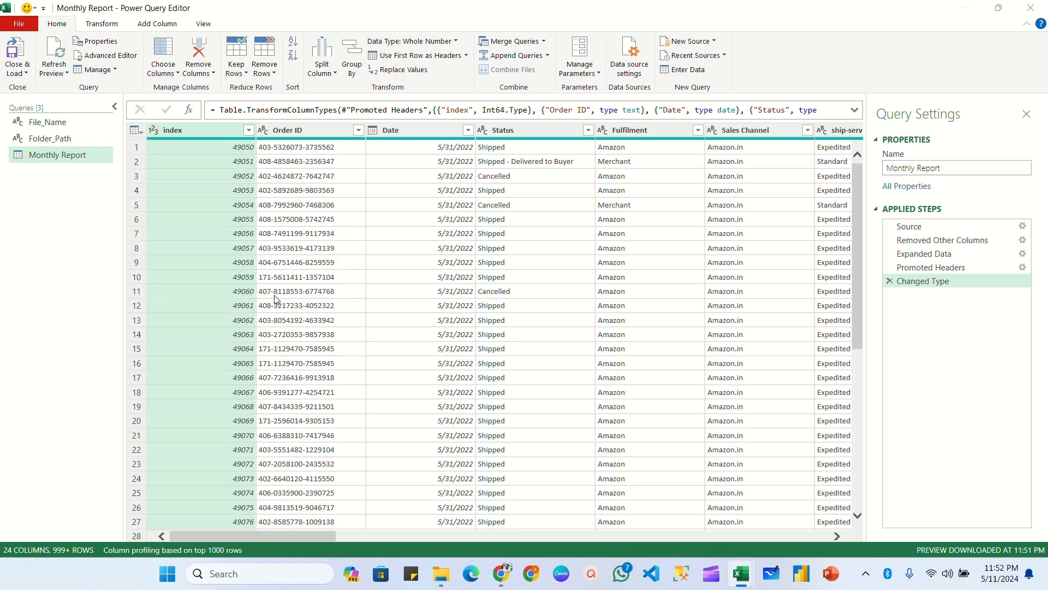
click(306, 281)
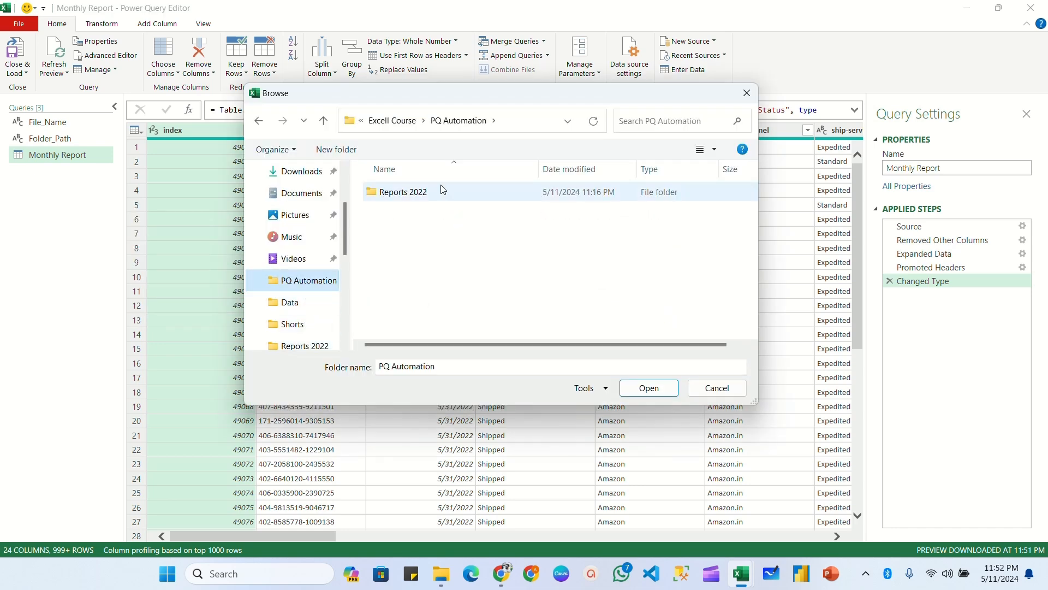
click(410, 195)
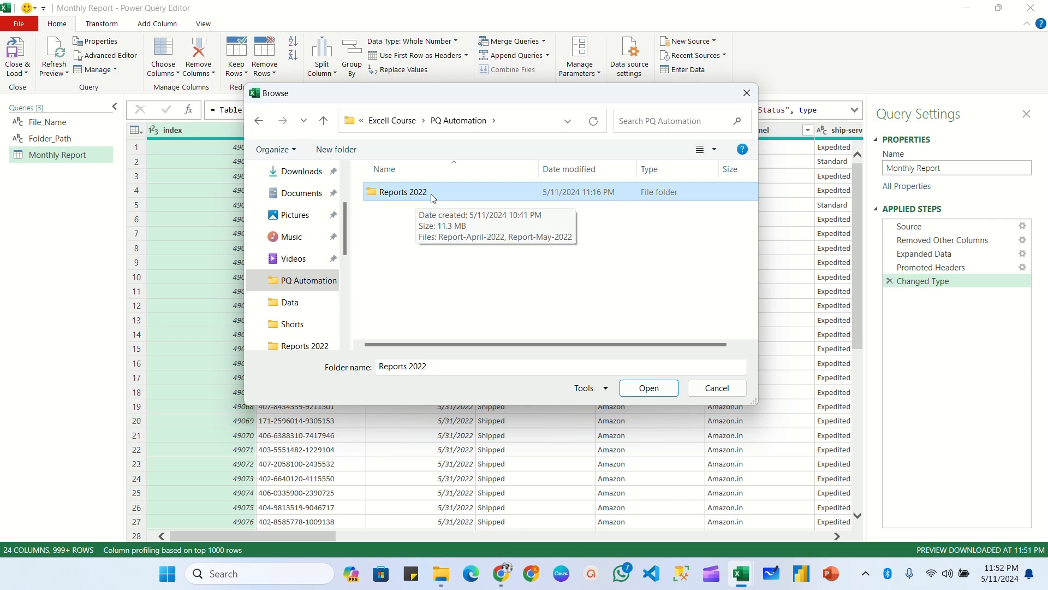
click(649, 388)
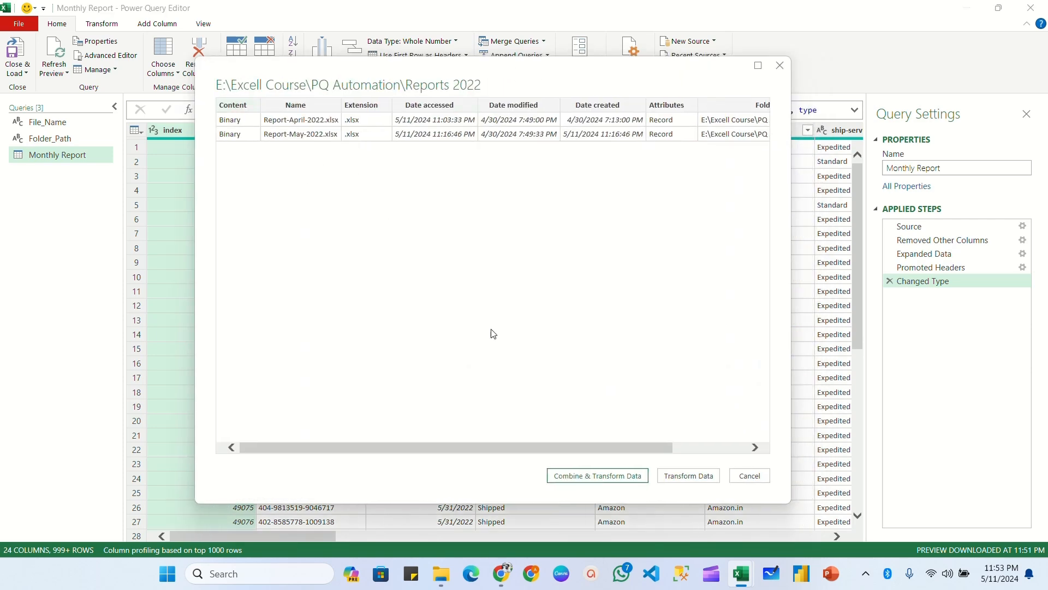
click(682, 479)
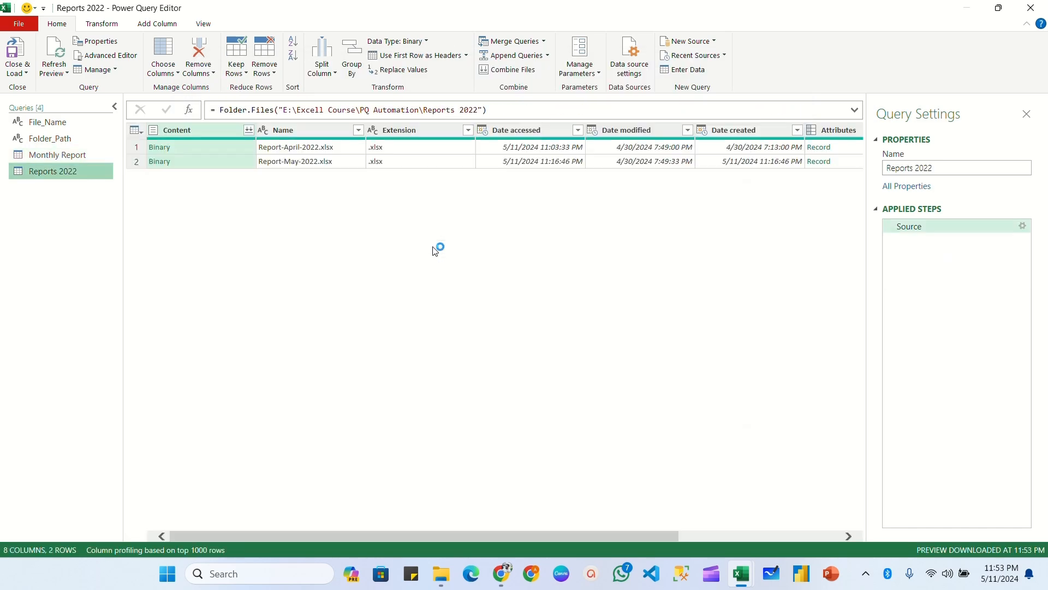
Step: Replace the hard-coded path in the new folder query's Source formula so it reads = Folder.Files(Folder_Path)
click(924, 235)
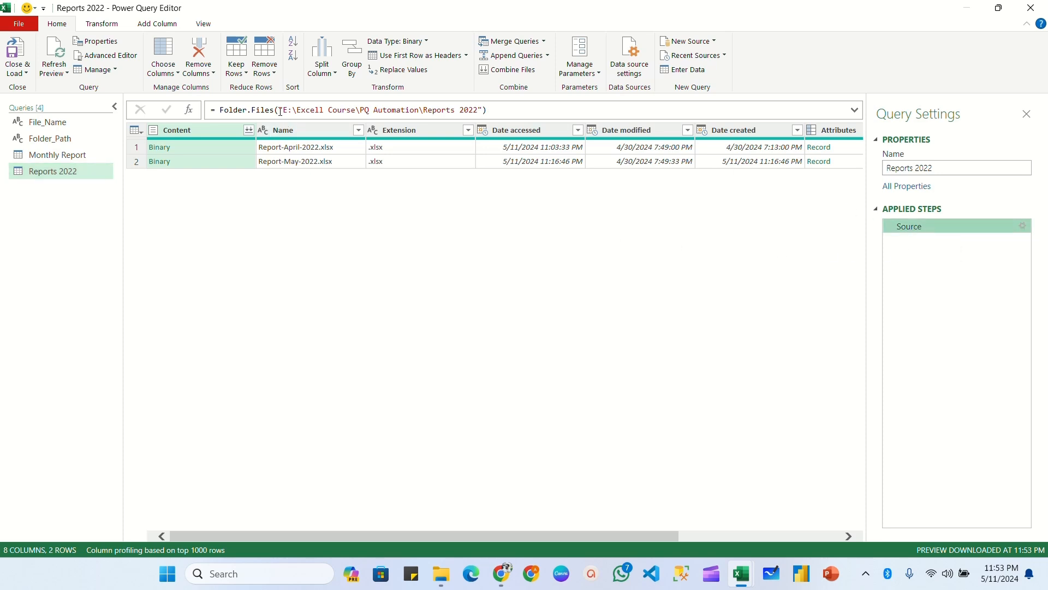
drag(279, 111, 483, 110)
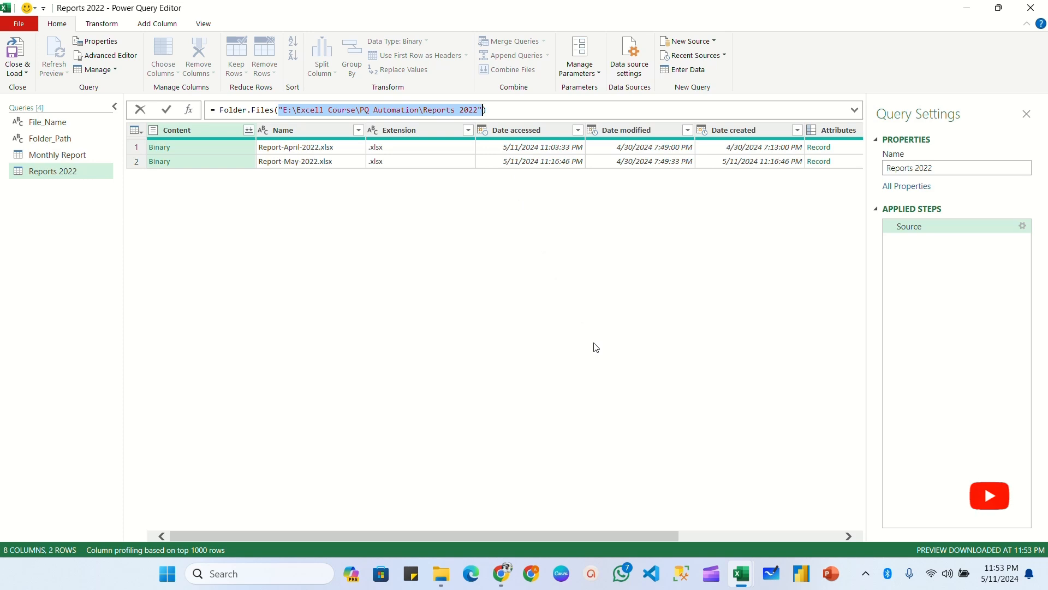
key(BackSpace)
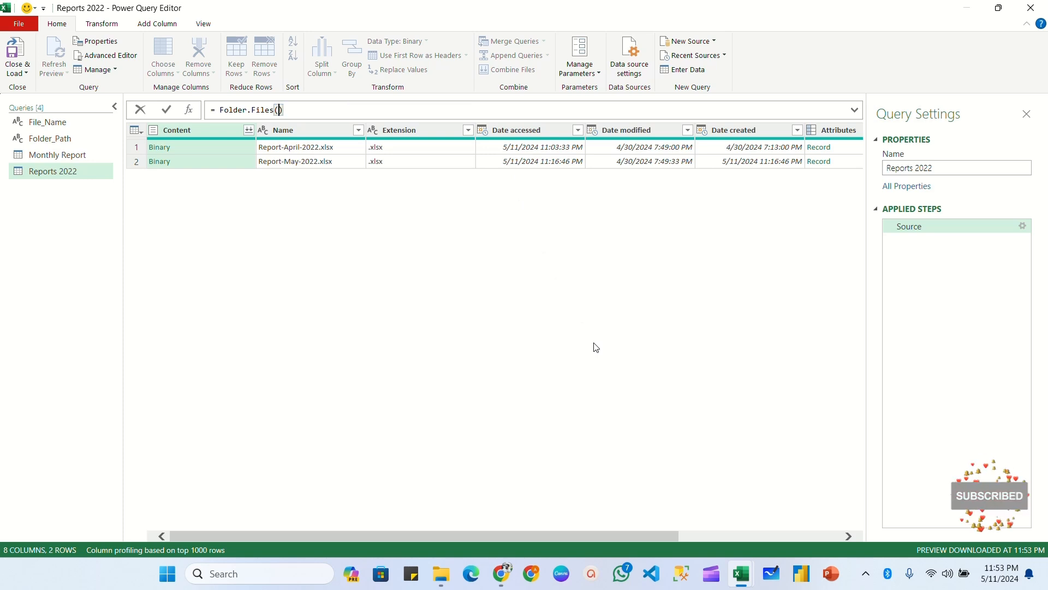
text(Folder)
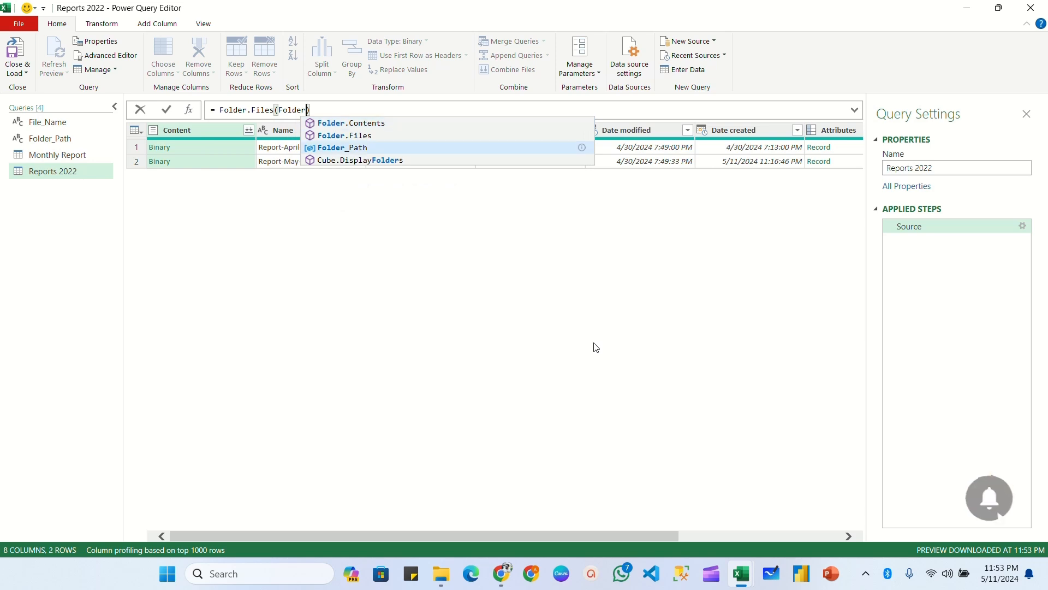
key(Tab)
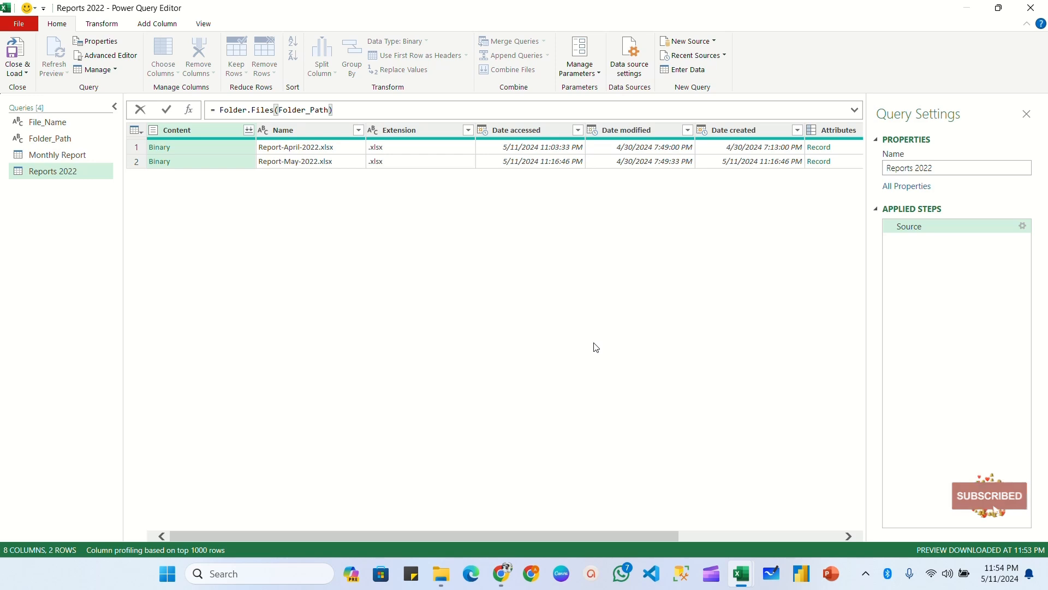
key(Return)
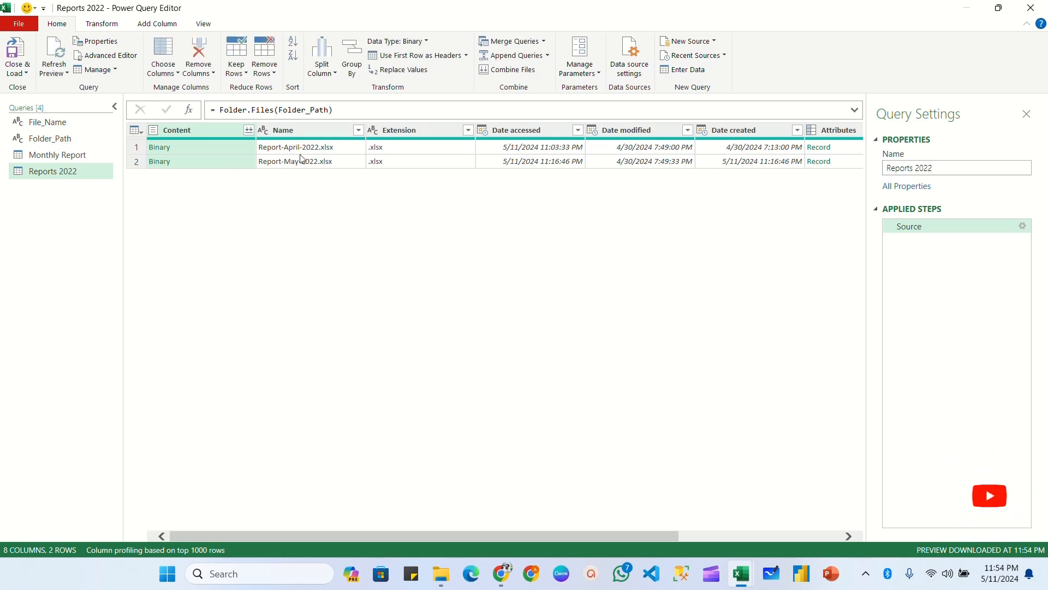
Step: Remove all columns except Name from the Reports 2022 query
click(298, 130)
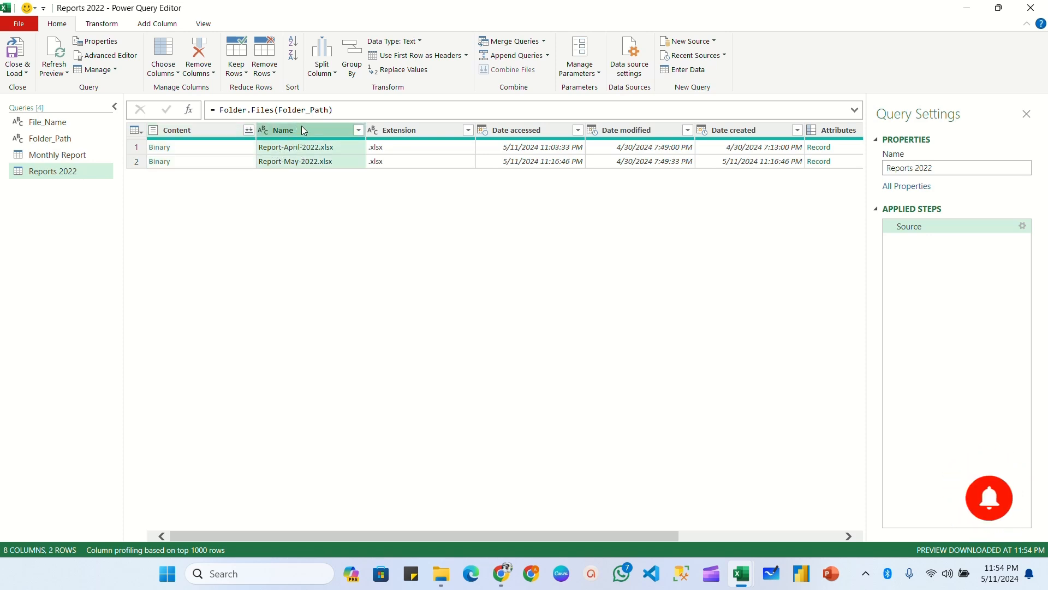
right_click(301, 128)
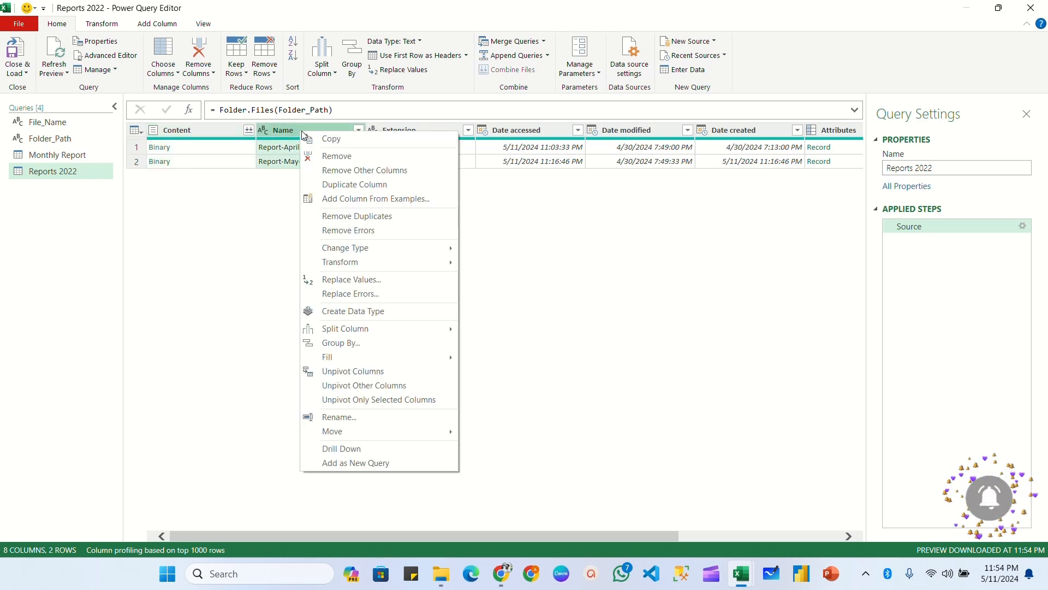
click(338, 171)
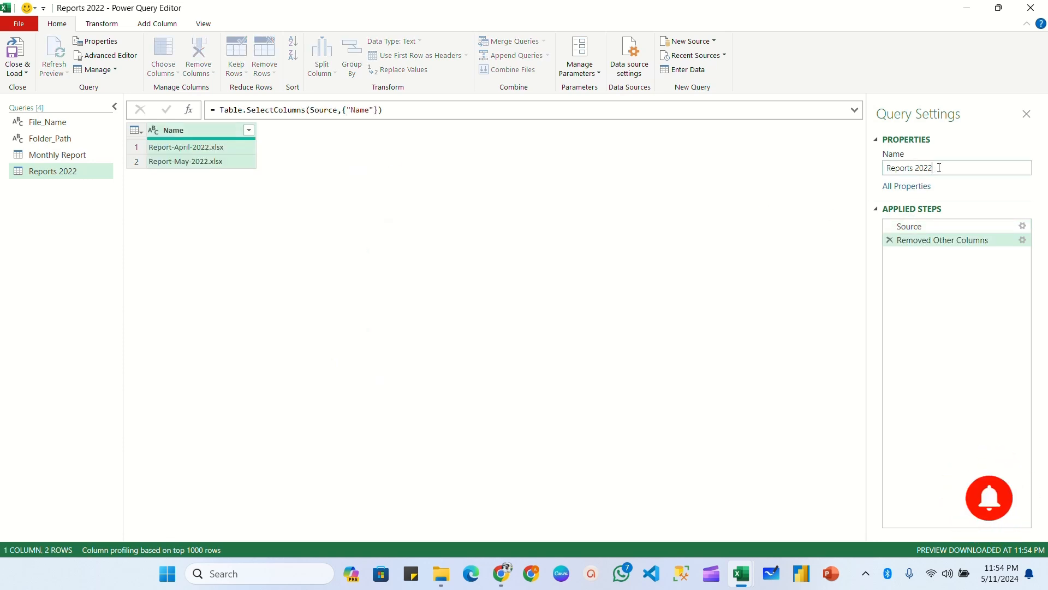
Step: Rename the Reports 2022 query to File List
drag(923, 167, 889, 180)
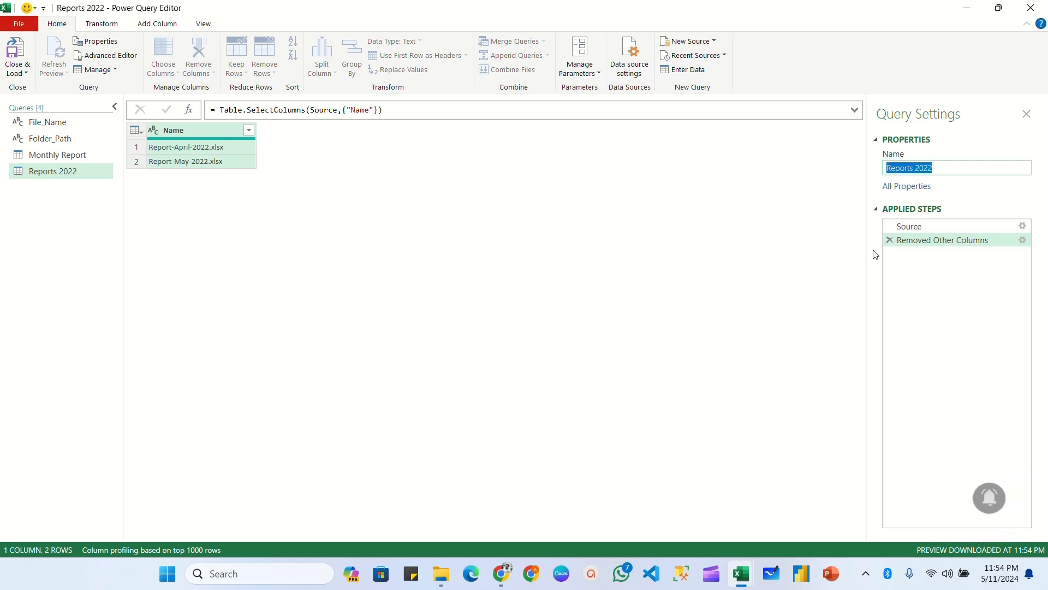
text(File Lis)
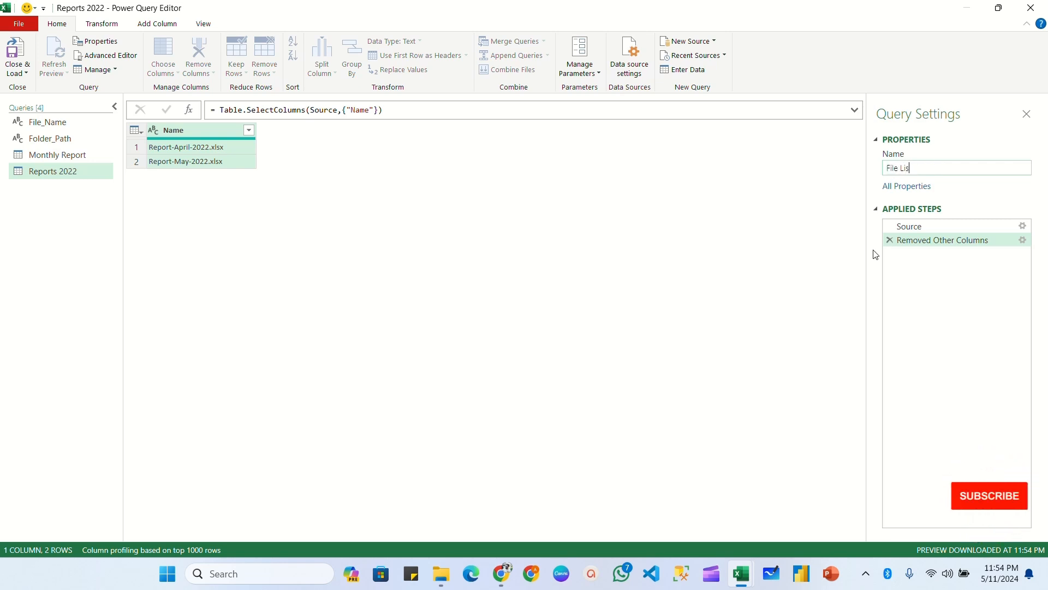
text(t)
key(Return)
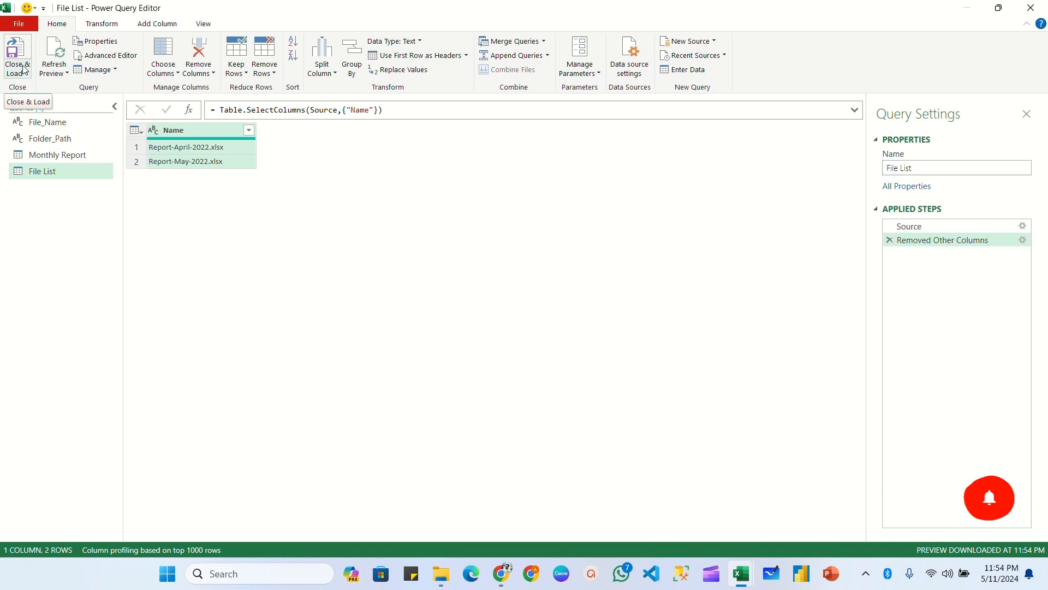
Step: Close the query editor and load File List as a connection only
click(24, 73)
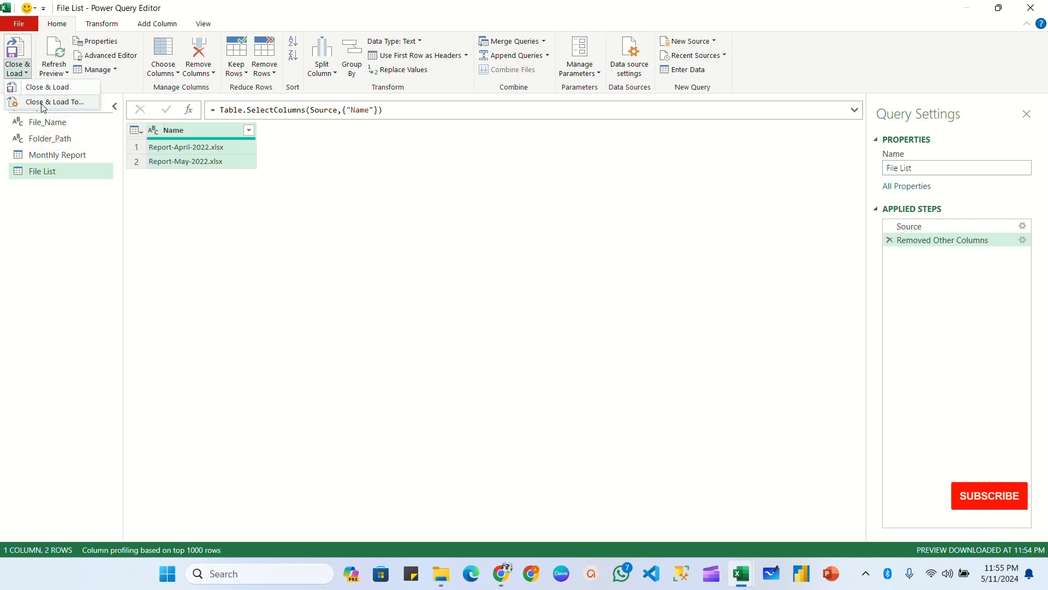
click(43, 104)
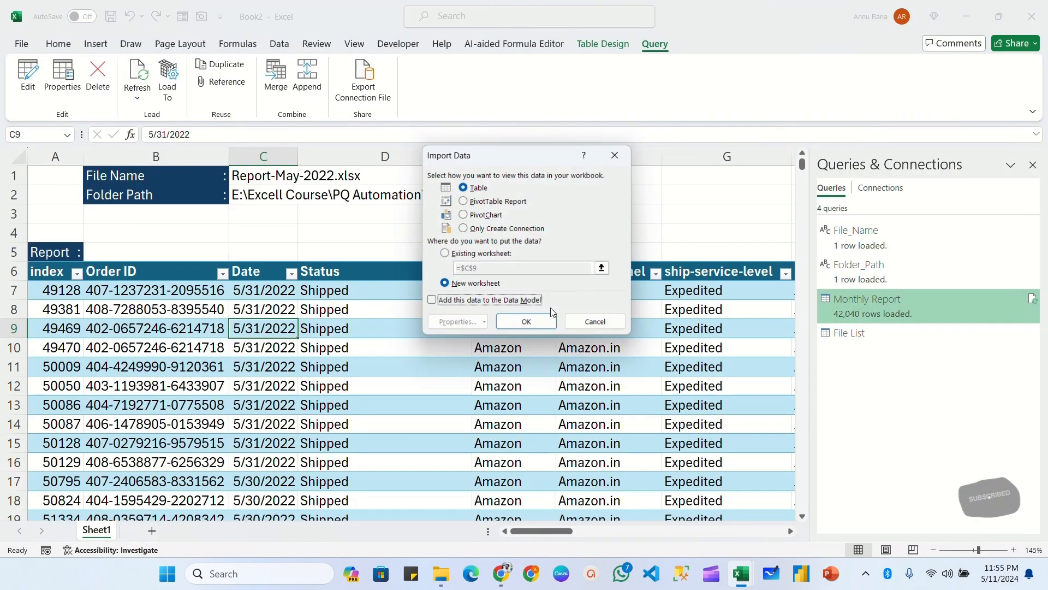
click(463, 228)
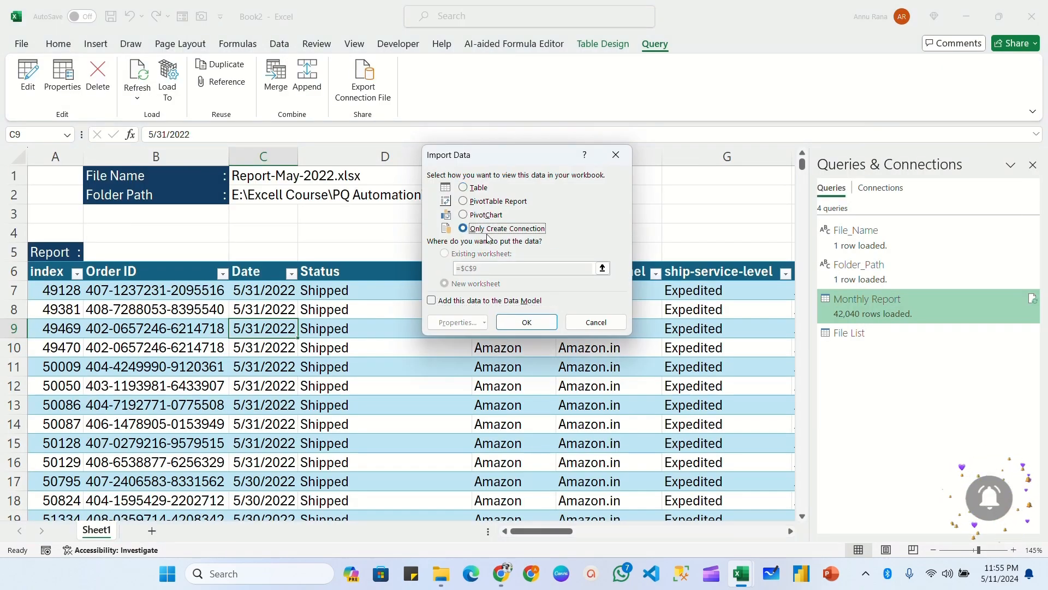
click(516, 325)
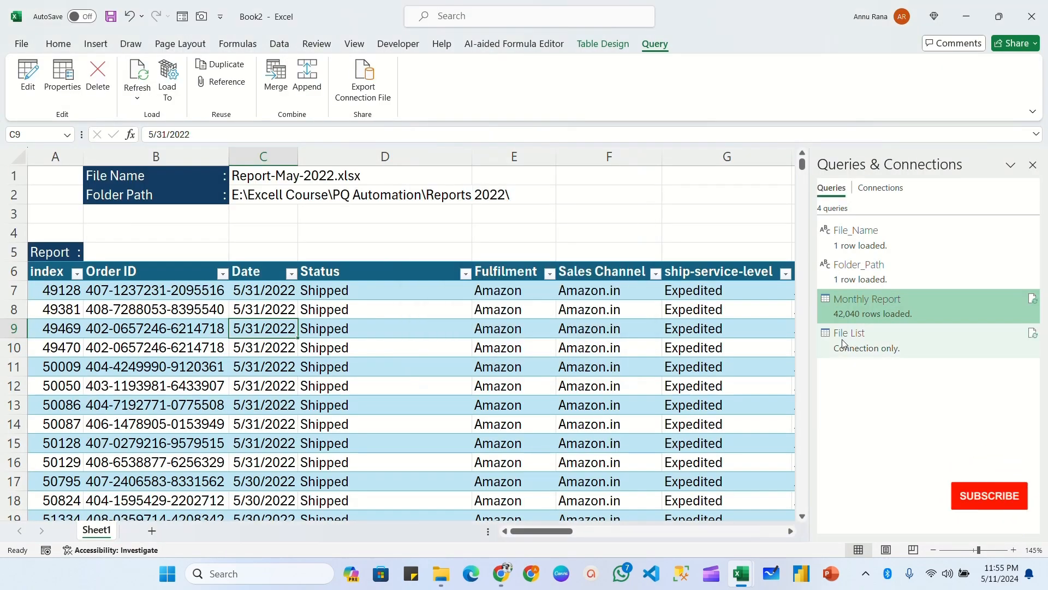
mouse_move(840, 339)
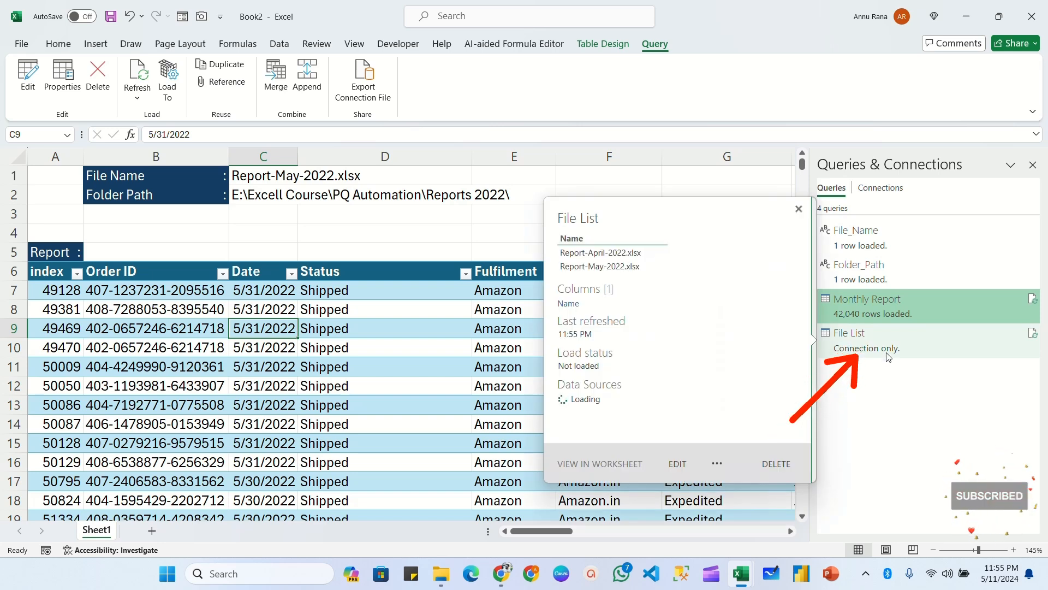
Step: Load the File List query as a table at cell A1 of a new worksheet, Sheet2, and add it to the Data Model
click(152, 531)
scroll(121, 239, up, 4)
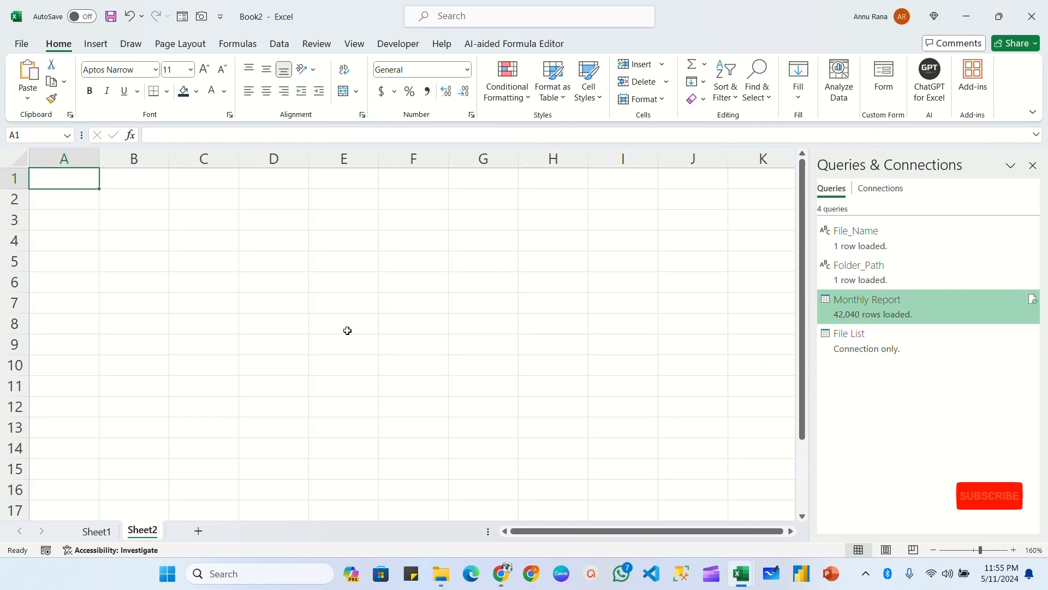
right_click(858, 342)
click(896, 389)
click(463, 188)
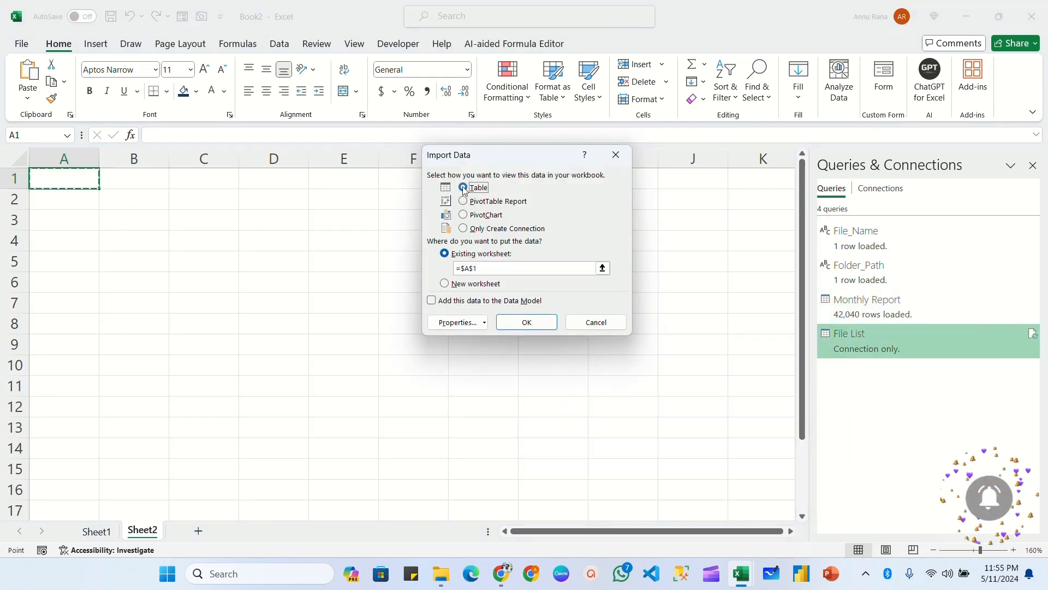
drag(489, 268, 454, 268)
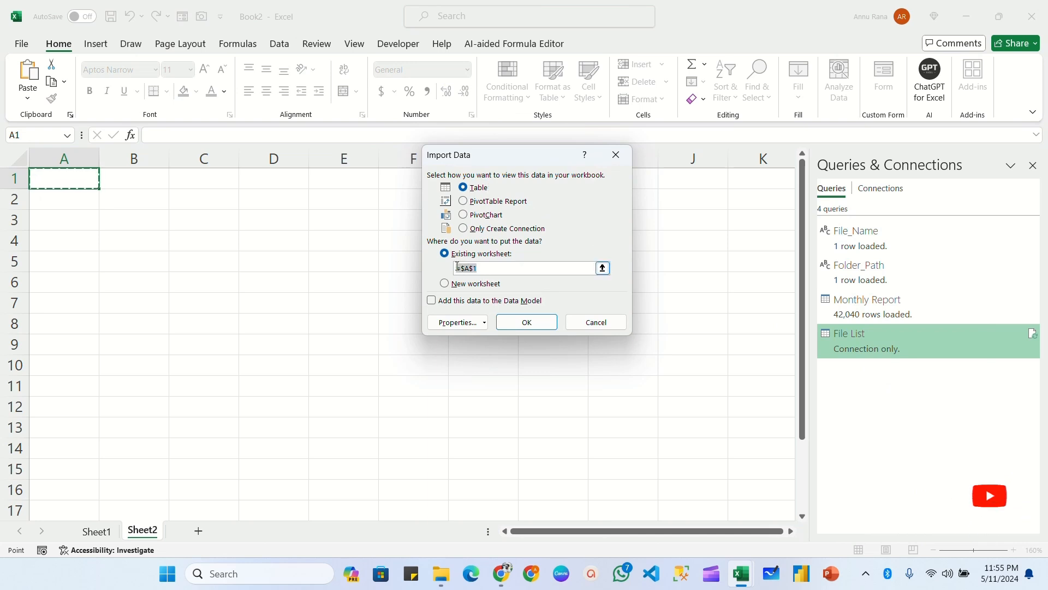
click(70, 183)
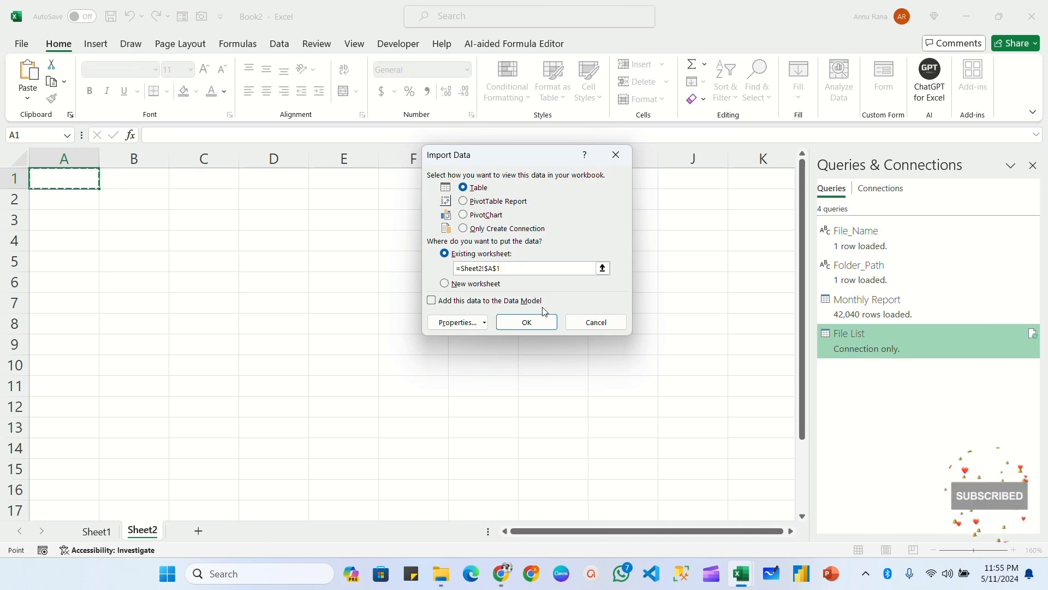
click(473, 304)
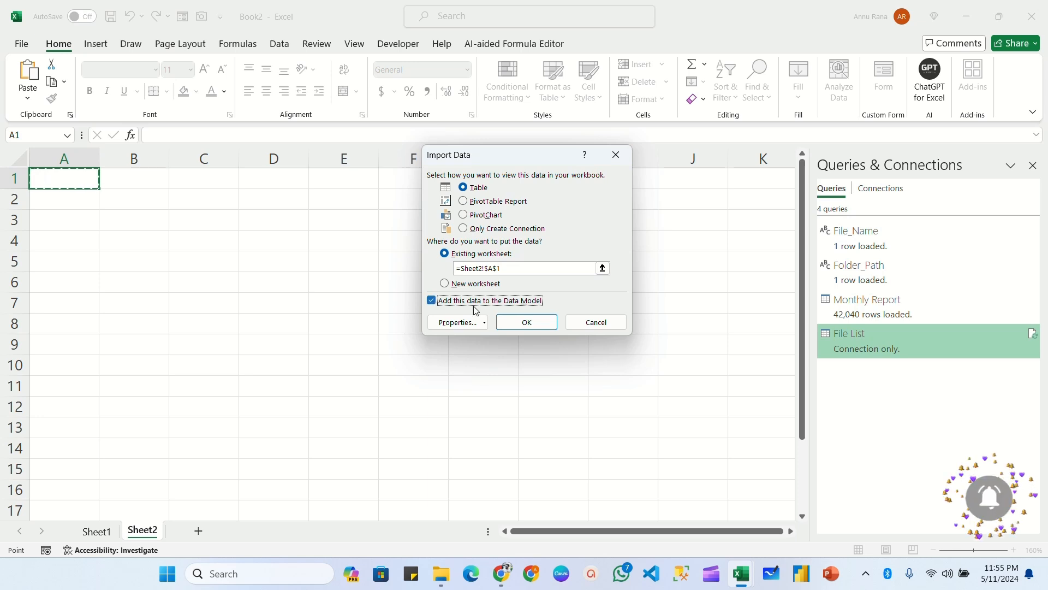
click(527, 324)
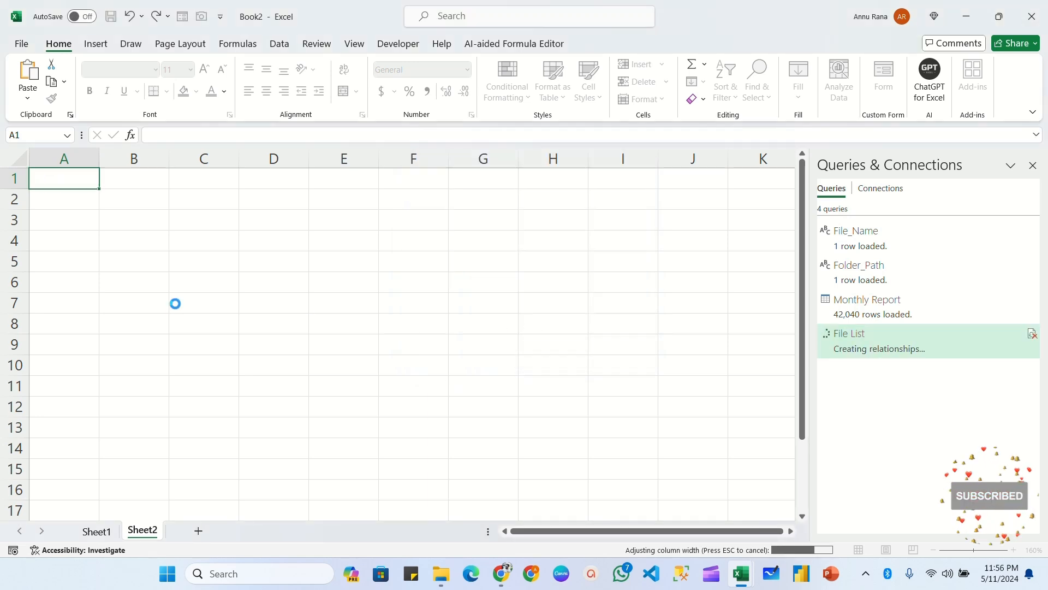
key(Right)
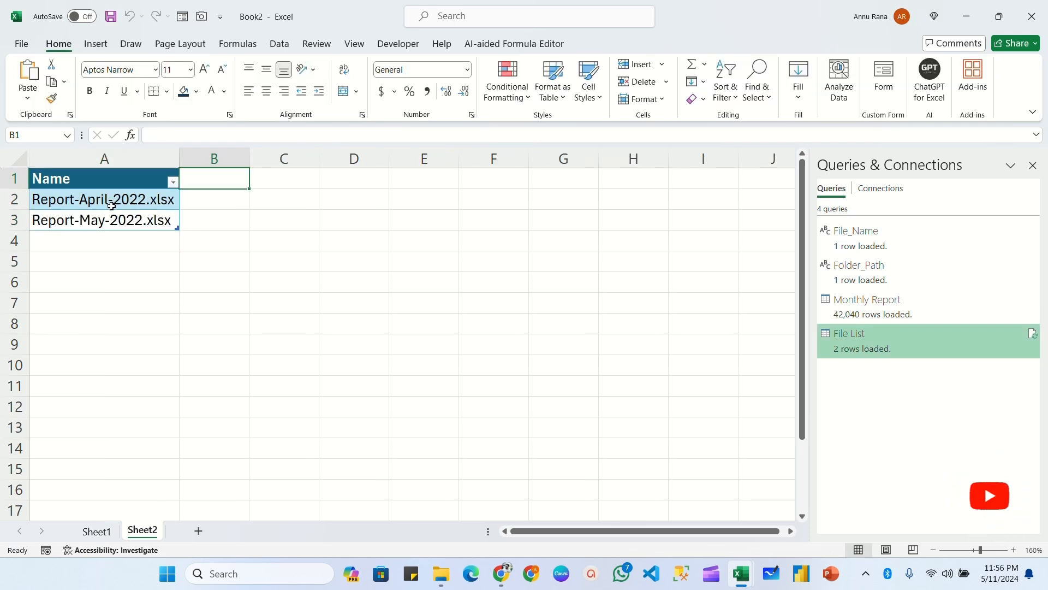
Step: Check the table name of the loaded file list on Sheet2
click(106, 183)
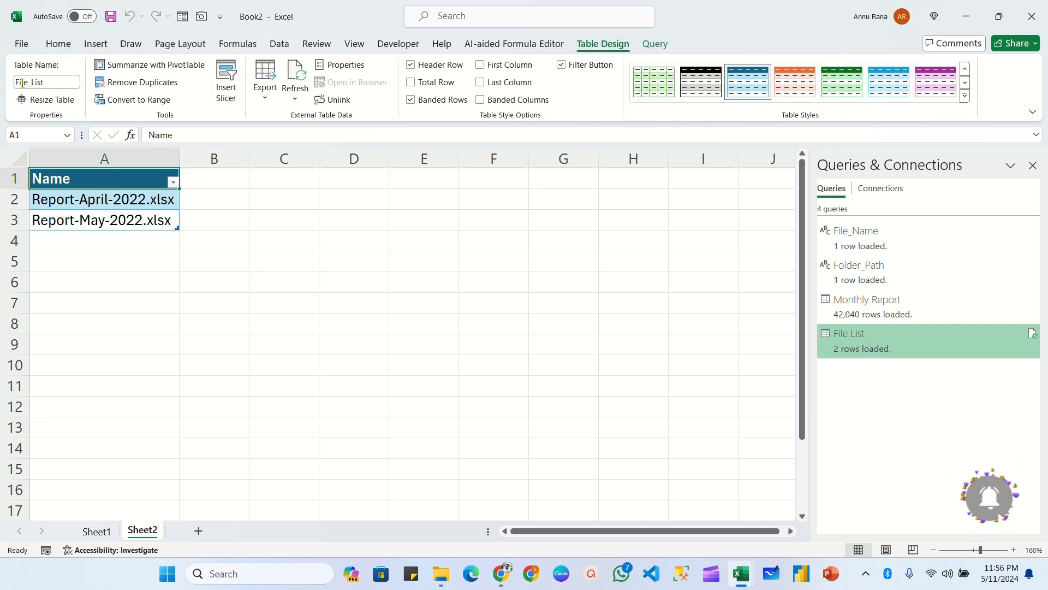
click(239, 219)
click(120, 183)
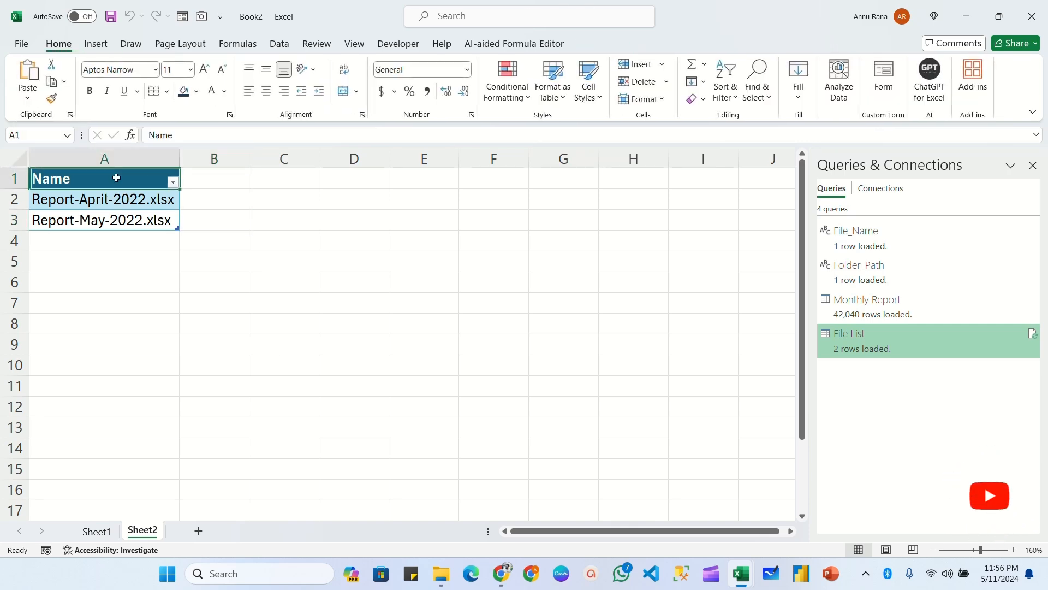
Step: Clear the file name entered in cell C1 on Sheet1
click(96, 531)
click(268, 320)
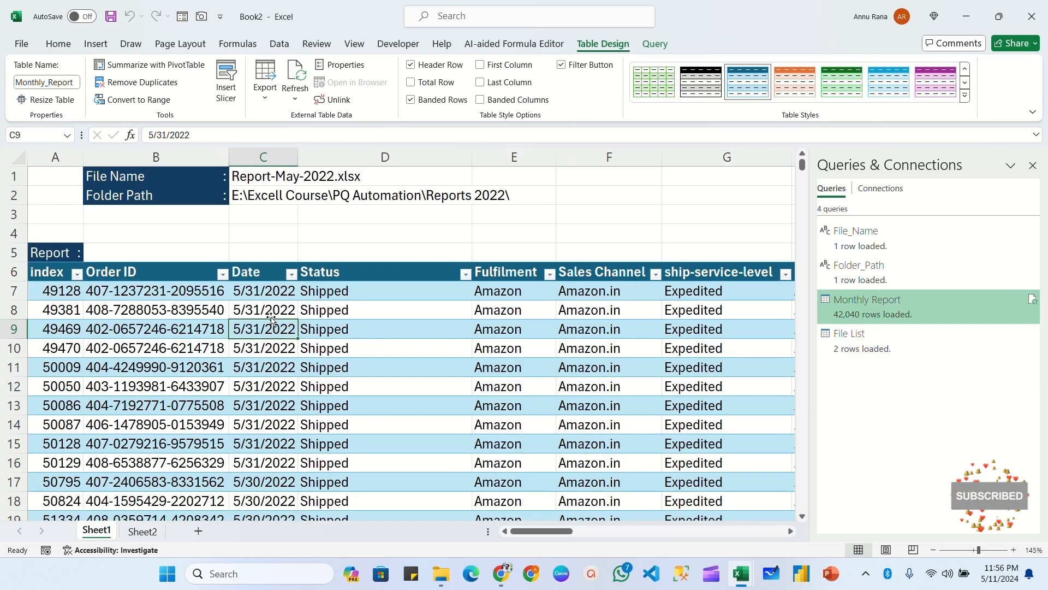
click(263, 173)
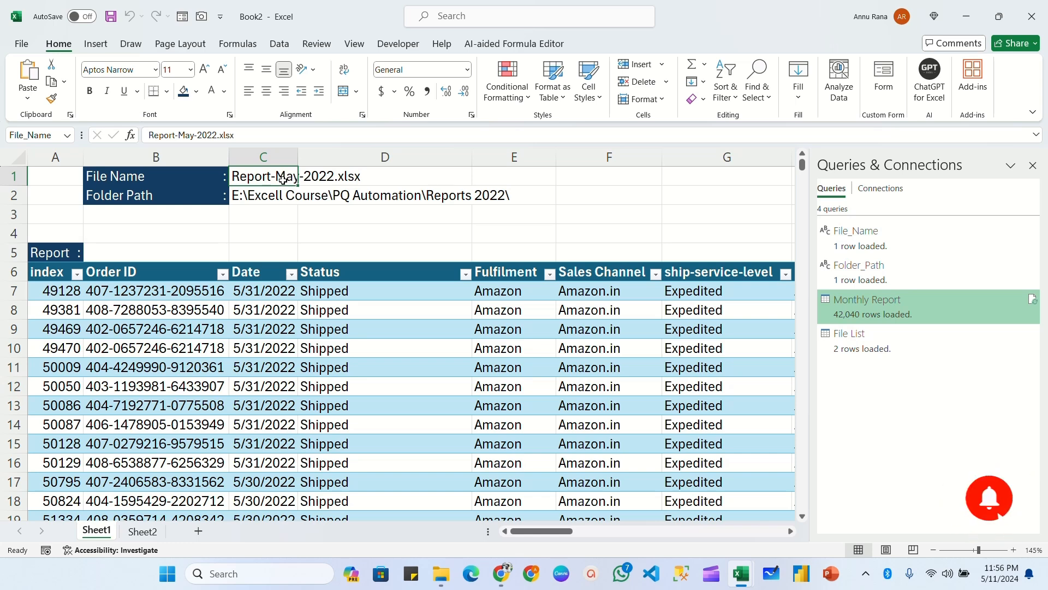
key(Delete)
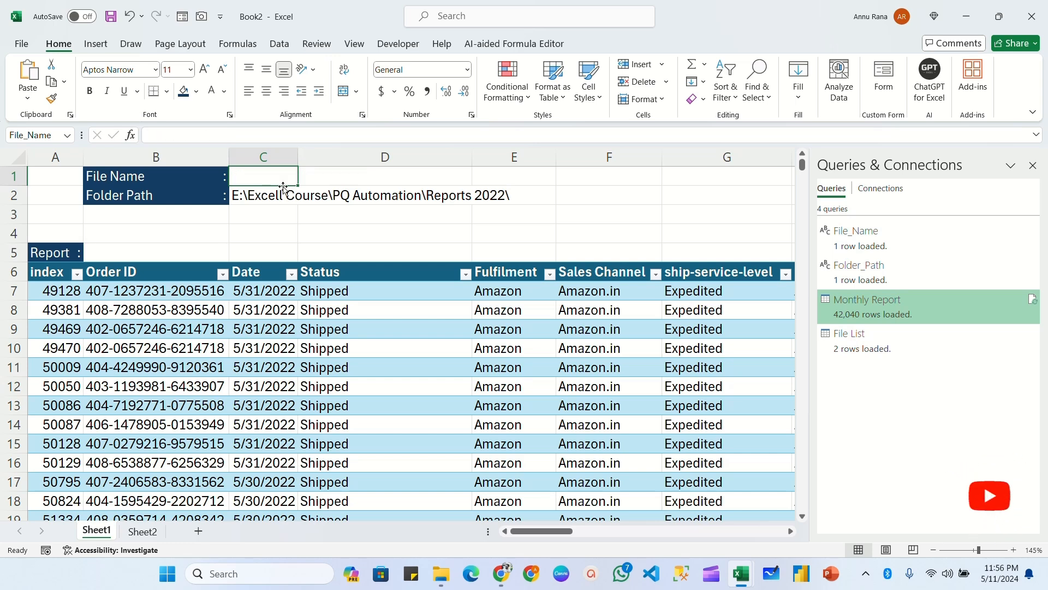
Step: Add a List data validation to cell C1 with the source =INDIRECT("File_List")
click(279, 44)
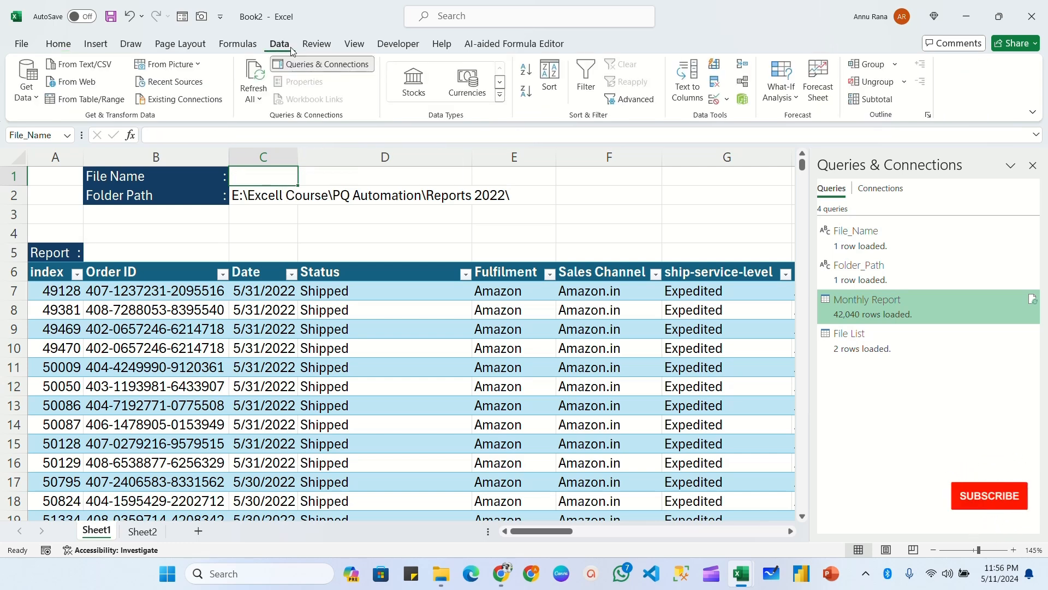
click(715, 99)
drag(491, 150, 543, 90)
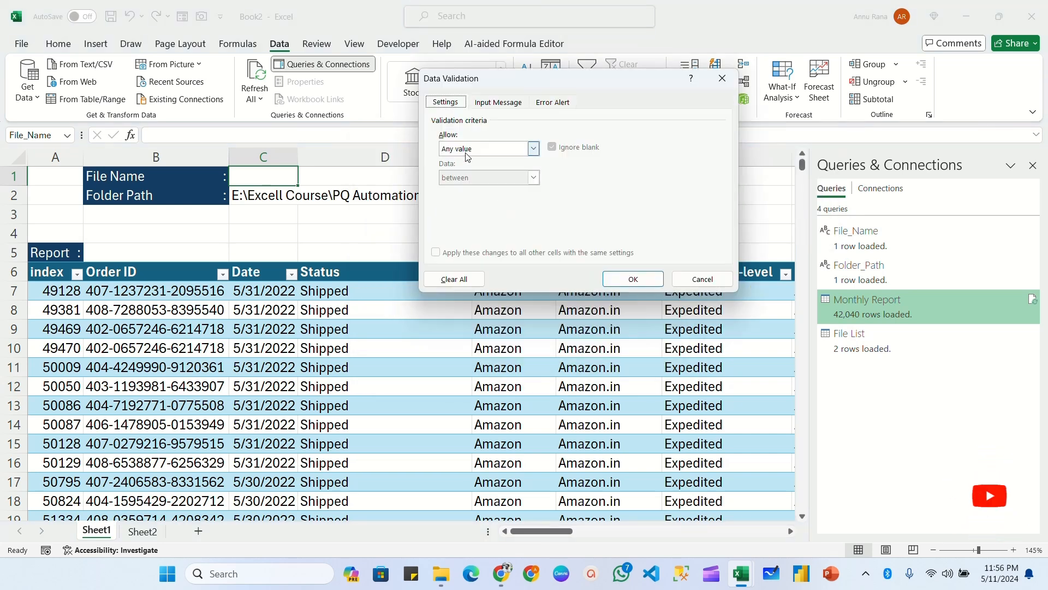
click(533, 148)
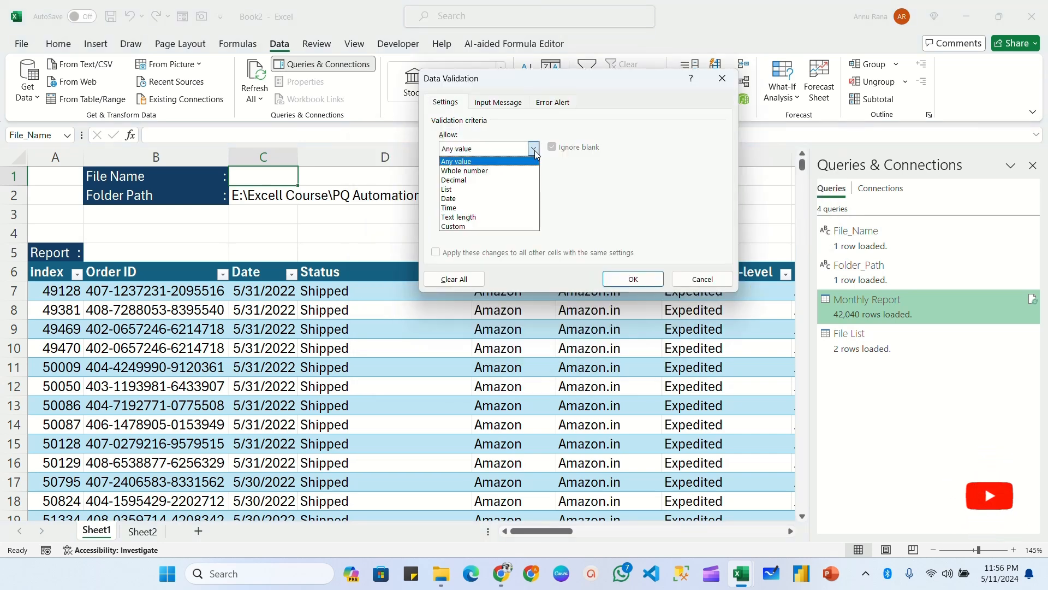
click(458, 191)
click(482, 208)
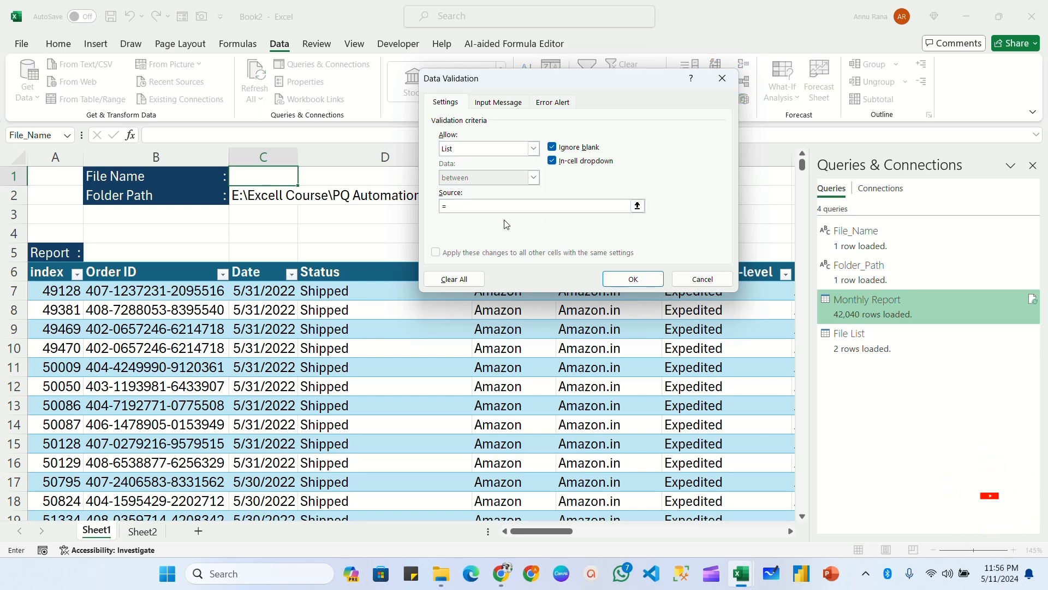
text(INDIRECT("File_List)
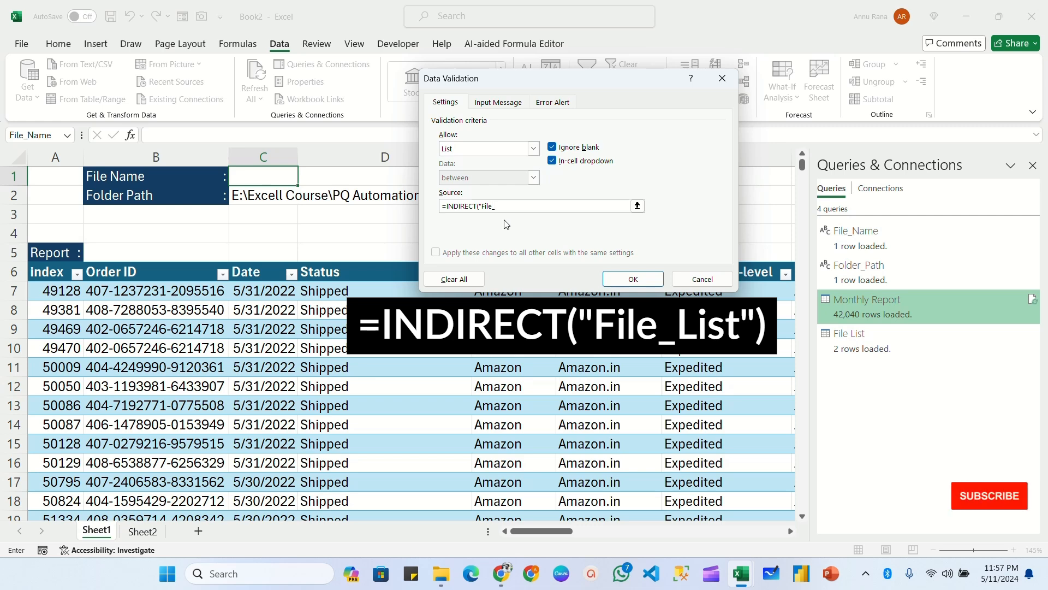
click(633, 279)
Step: Choose Report-April-2022.xlsx from the File Name cell's drop-down list and widen column C to fit it
click(303, 180)
click(273, 192)
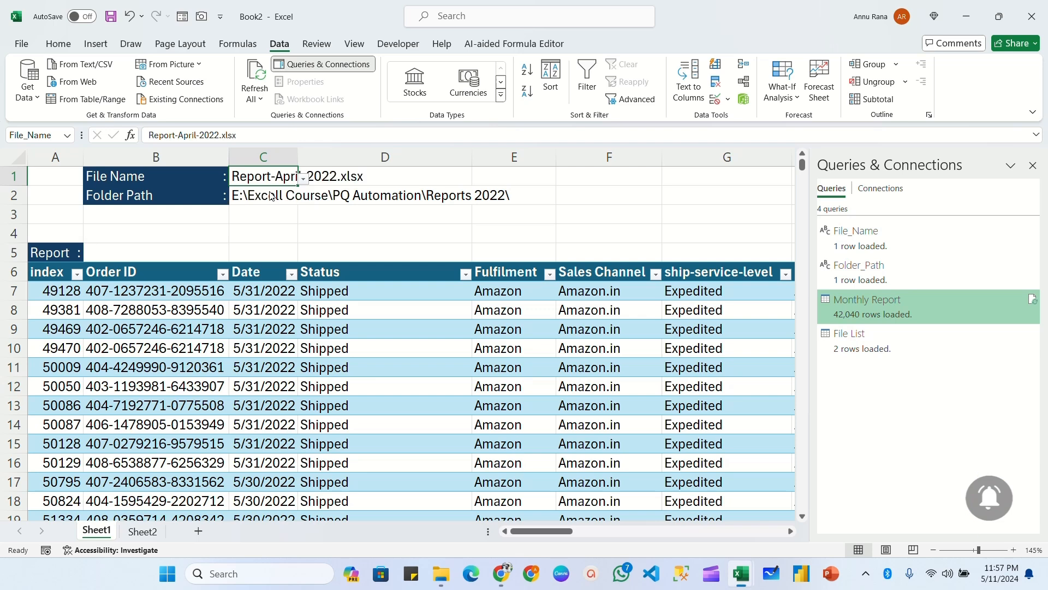
click(323, 295)
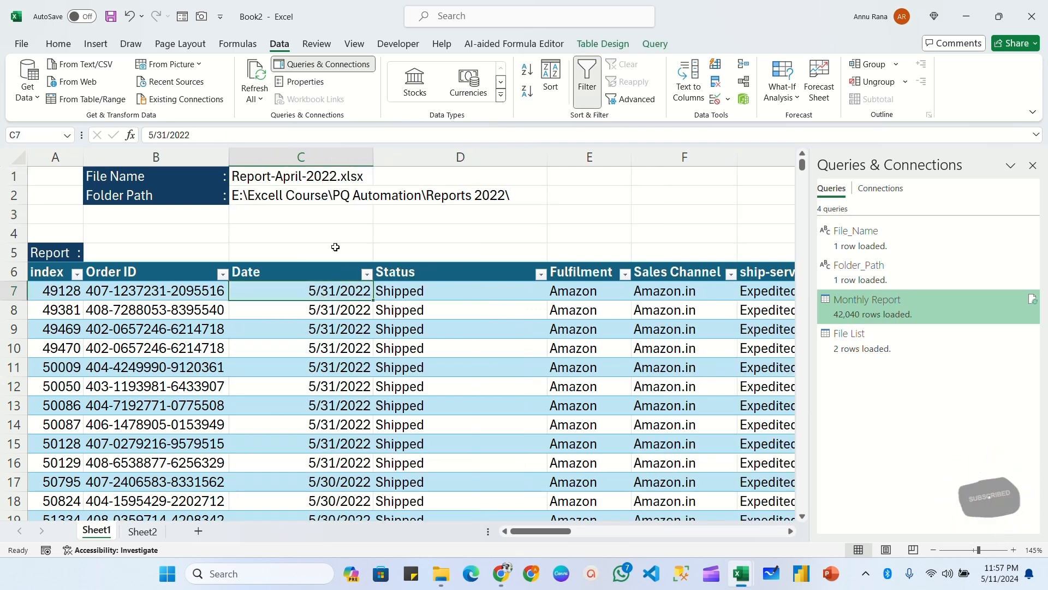
click(333, 178)
click(378, 179)
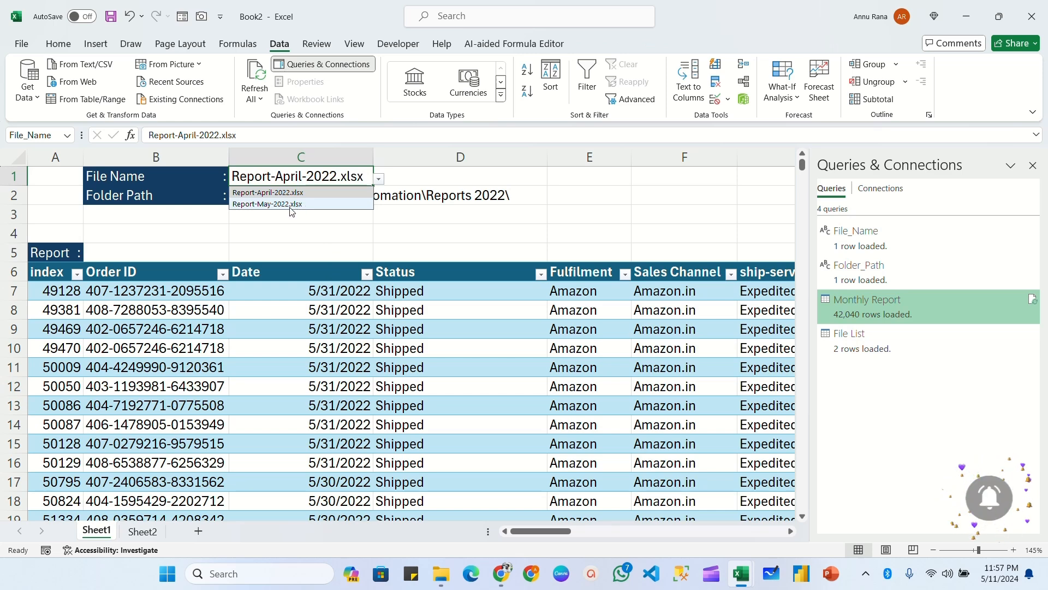
click(273, 193)
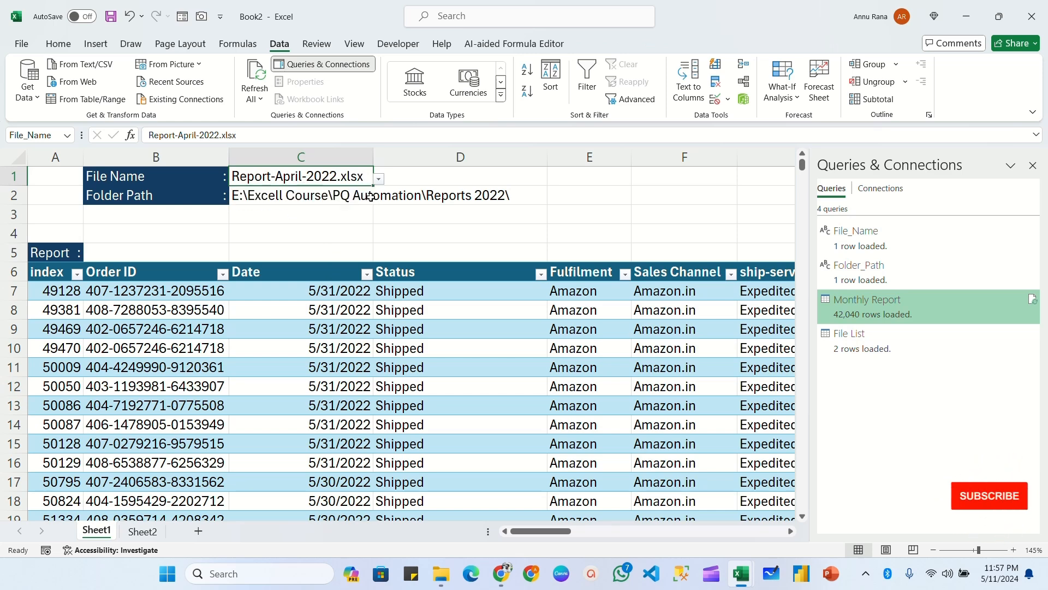
Step: Refresh the Monthly Report table so it loads the selected April file
click(411, 328)
right_click(410, 328)
click(452, 220)
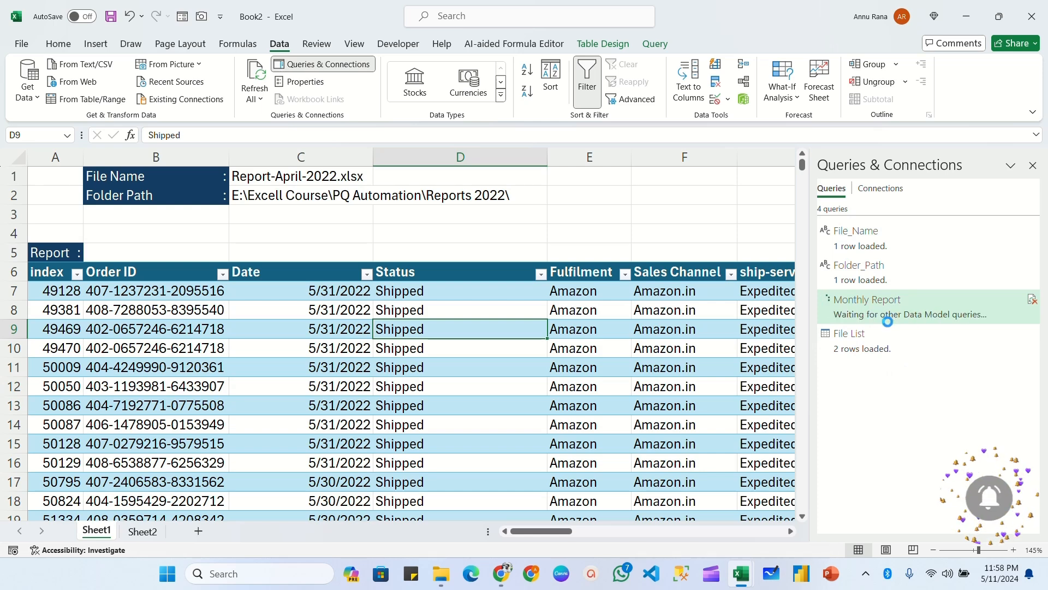
mouse_move(830, 322)
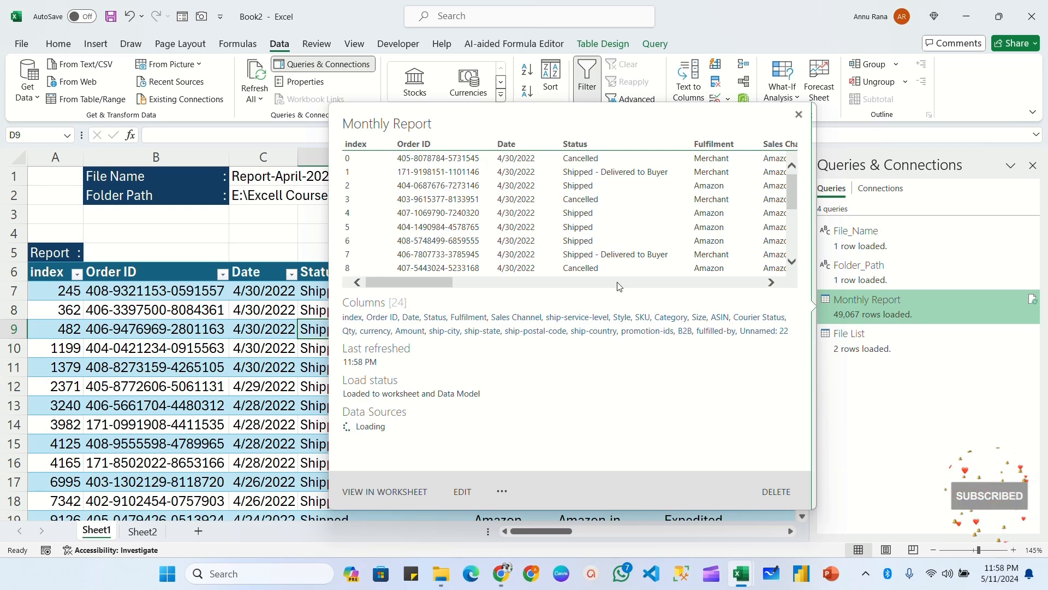
Step: Check which months the report's Date column contains using its filter list
click(283, 328)
click(292, 274)
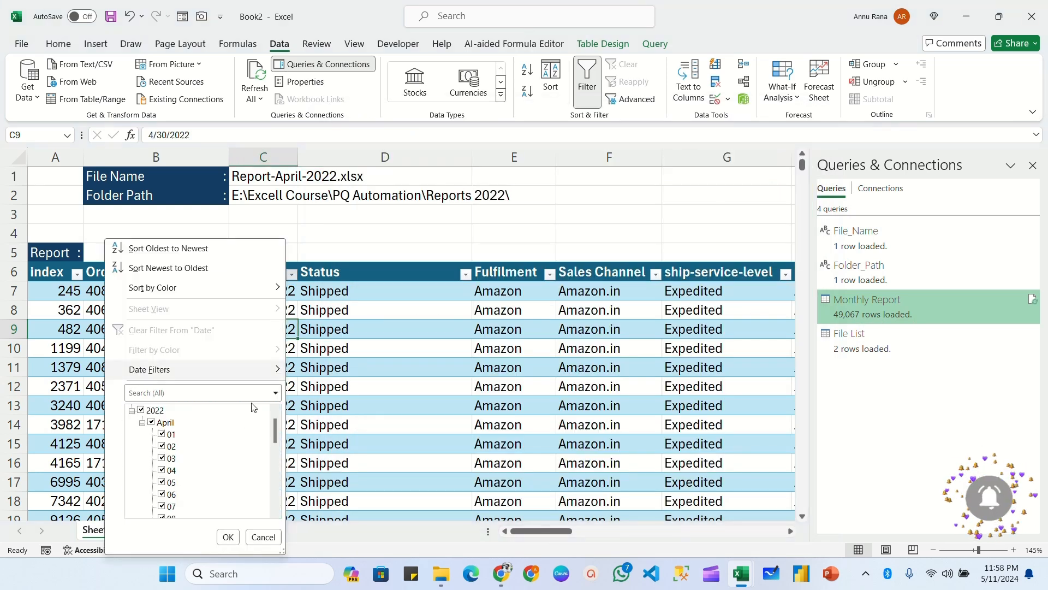
click(228, 536)
Step: In File Explorer, copy Report-June-2022 from the Reports folder into the Reports 2022 folder
mouse_move(438, 583)
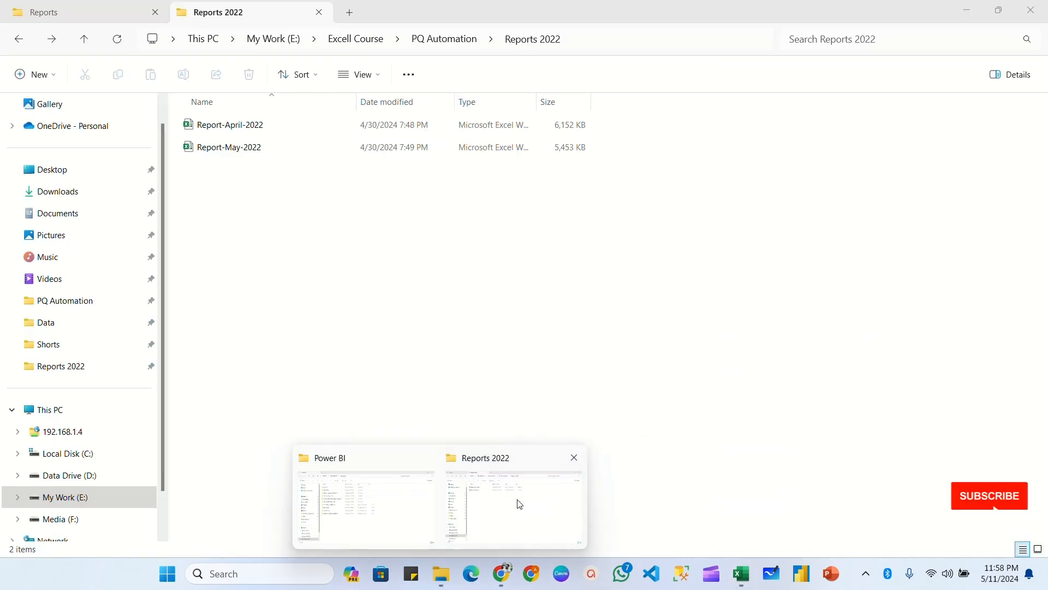
click(516, 501)
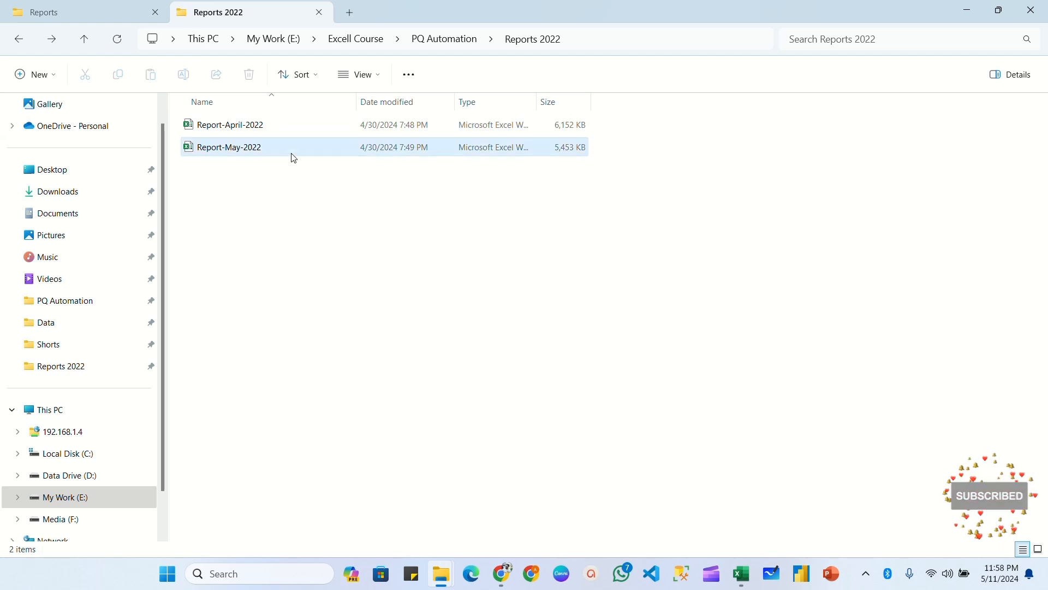
click(53, 18)
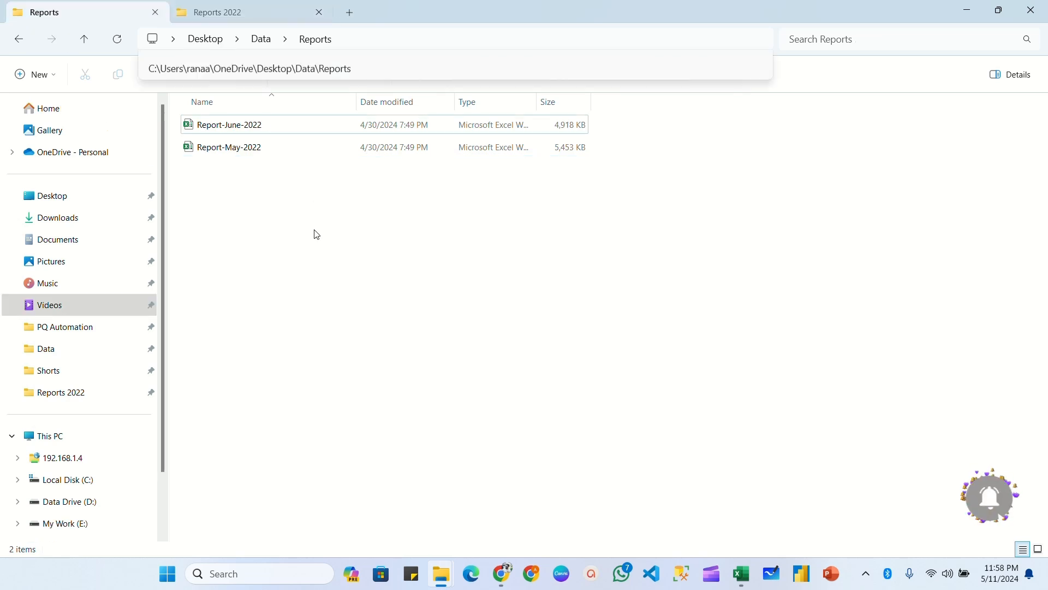
click(246, 129)
click(248, 14)
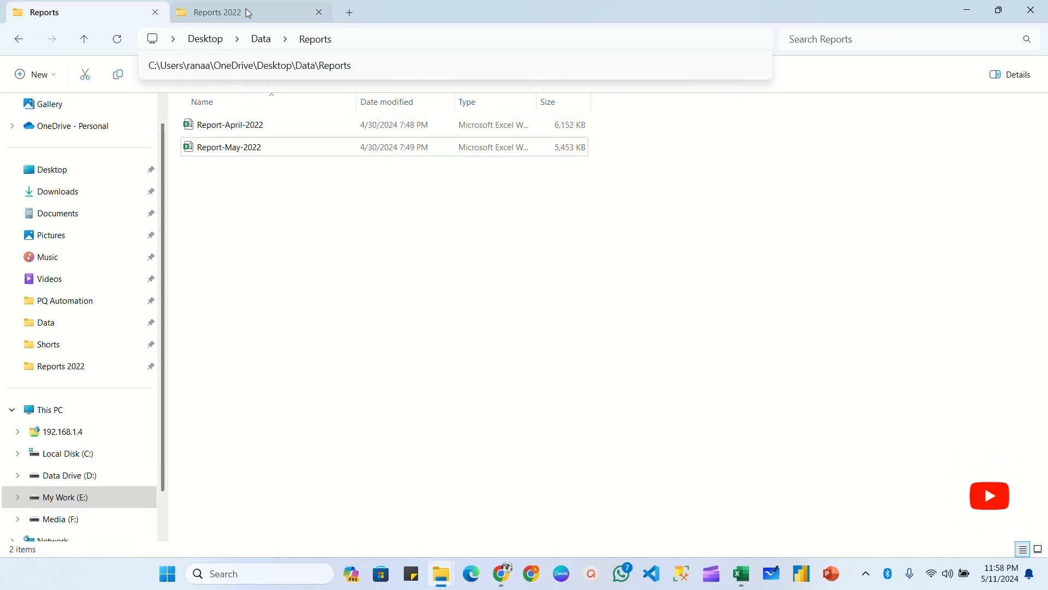
key(ctrl+v)
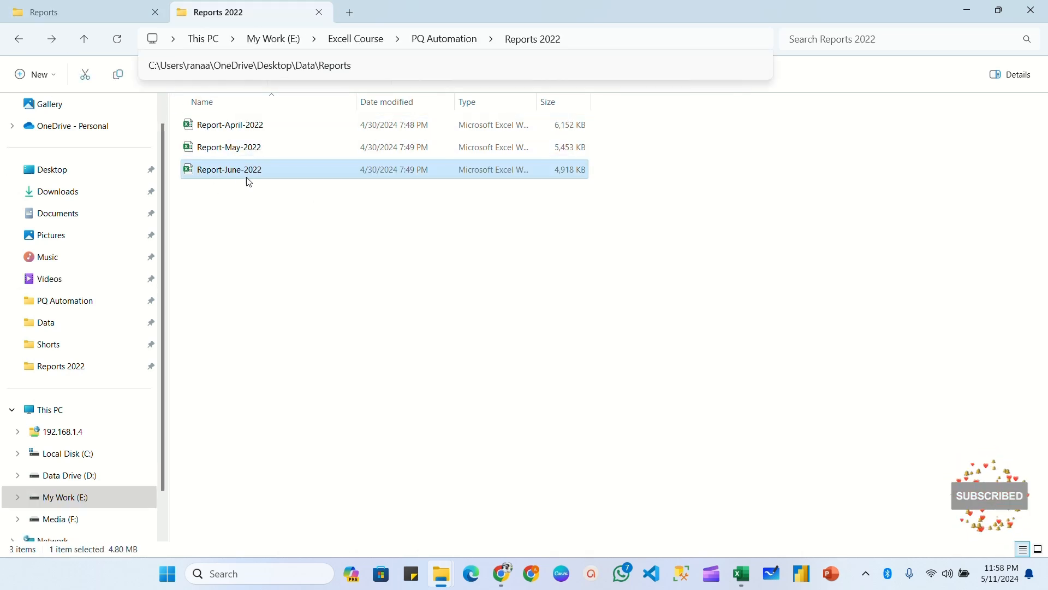
click(255, 205)
Step: Switch back to the Excel workbook and refresh all queries so the file list picks up the newly copied June report
key(alt+Tab)
click(293, 178)
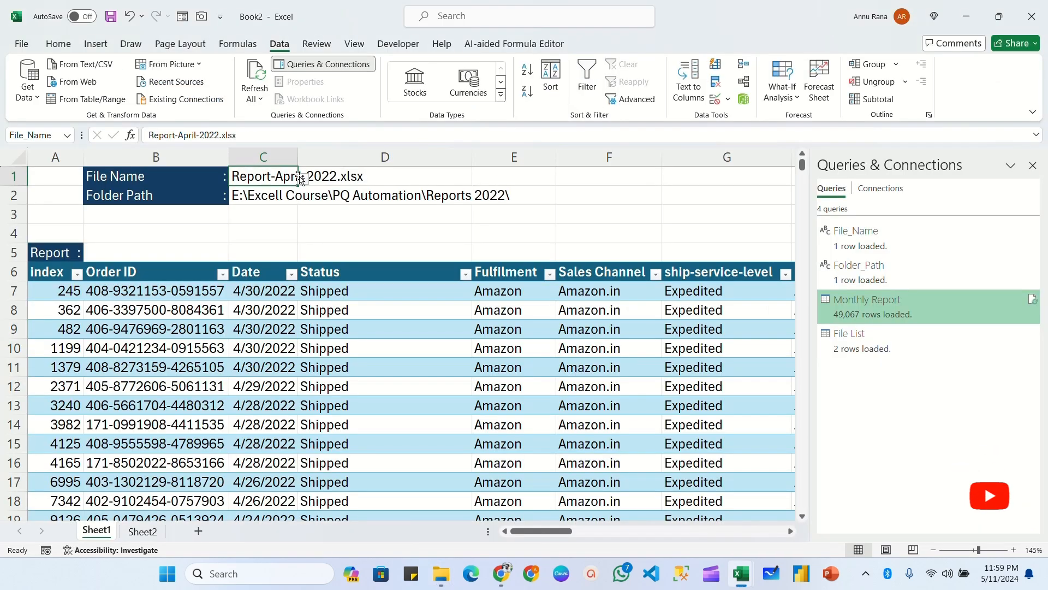
click(303, 179)
click(315, 225)
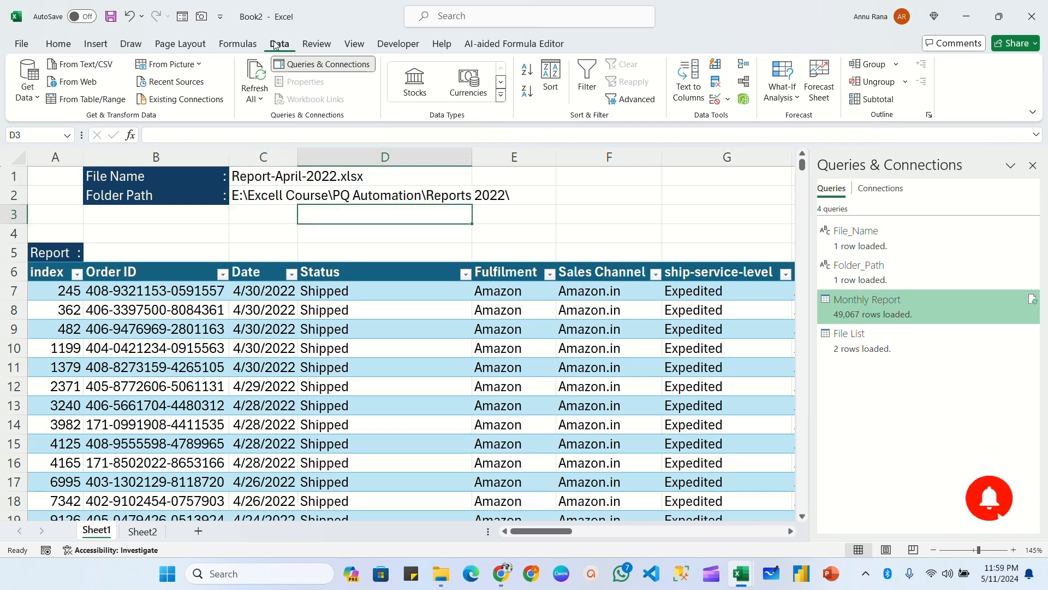
click(261, 86)
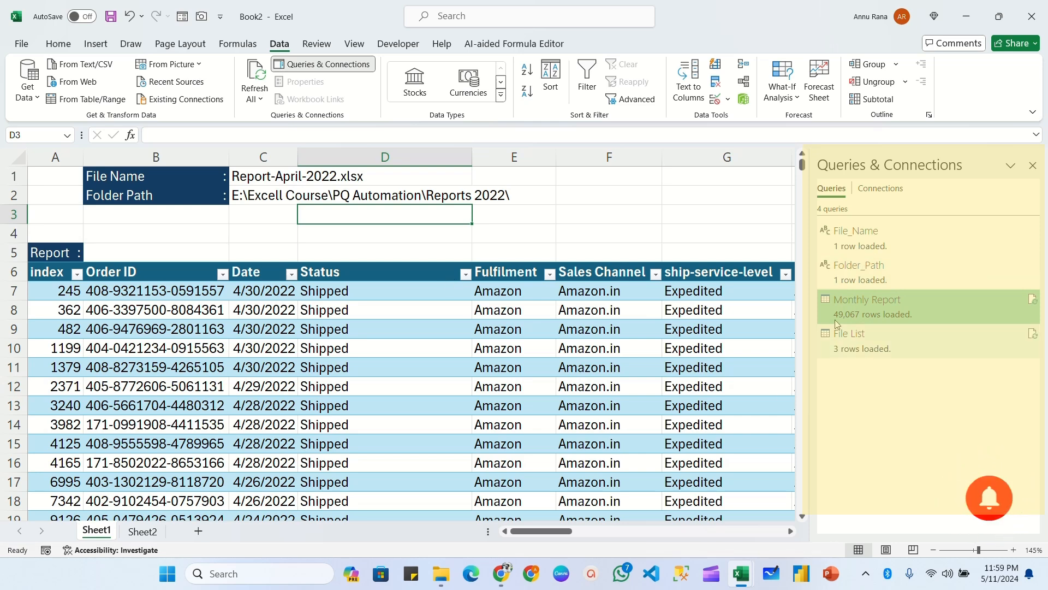
Step: Choose Report-June-2022.xlsx from the File Name cell's drop-down list and refresh the Monthly Report table
click(290, 179)
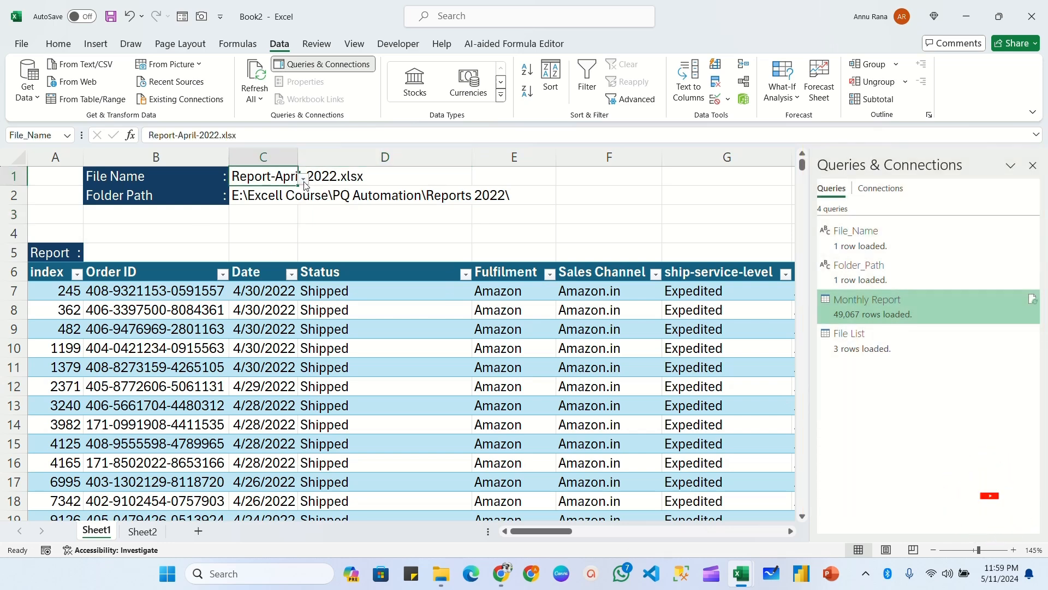
click(303, 180)
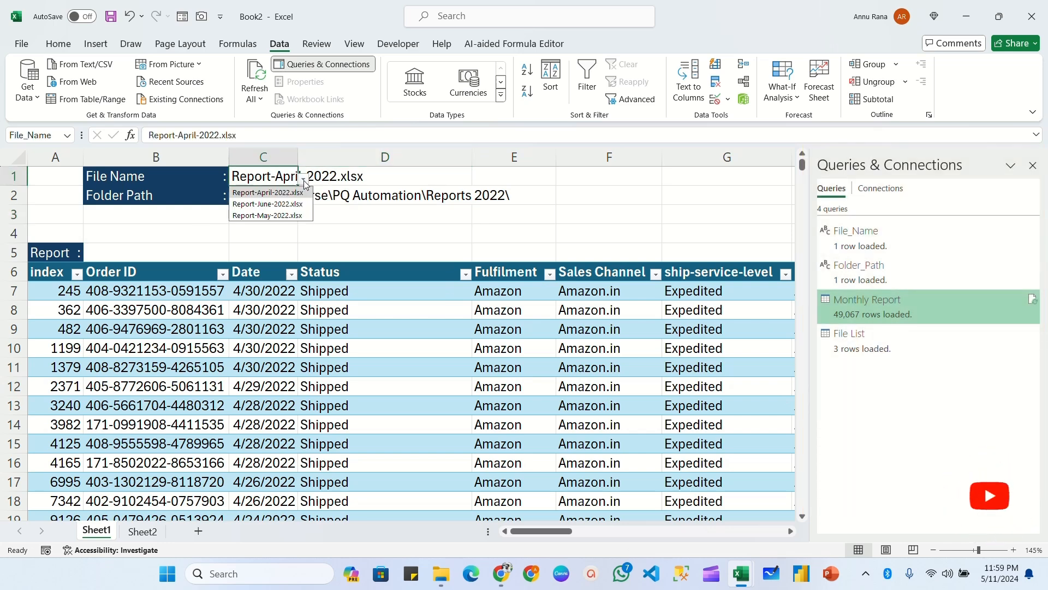
click(261, 204)
right_click(334, 328)
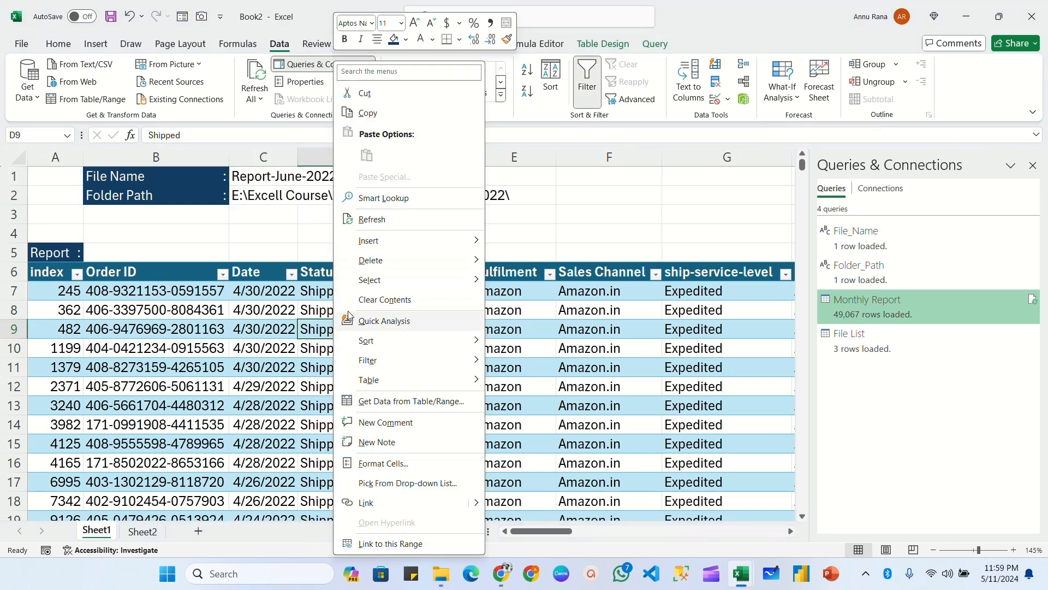
click(379, 229)
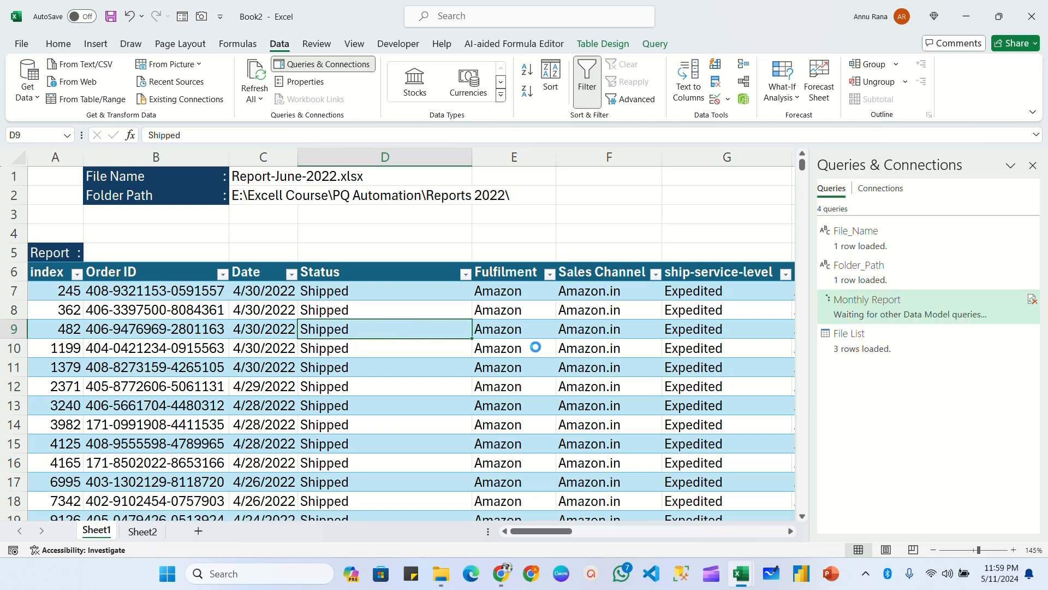
Step: Check which months the refreshed report's Date column contains using its filter list, leaving all dates selected
click(292, 273)
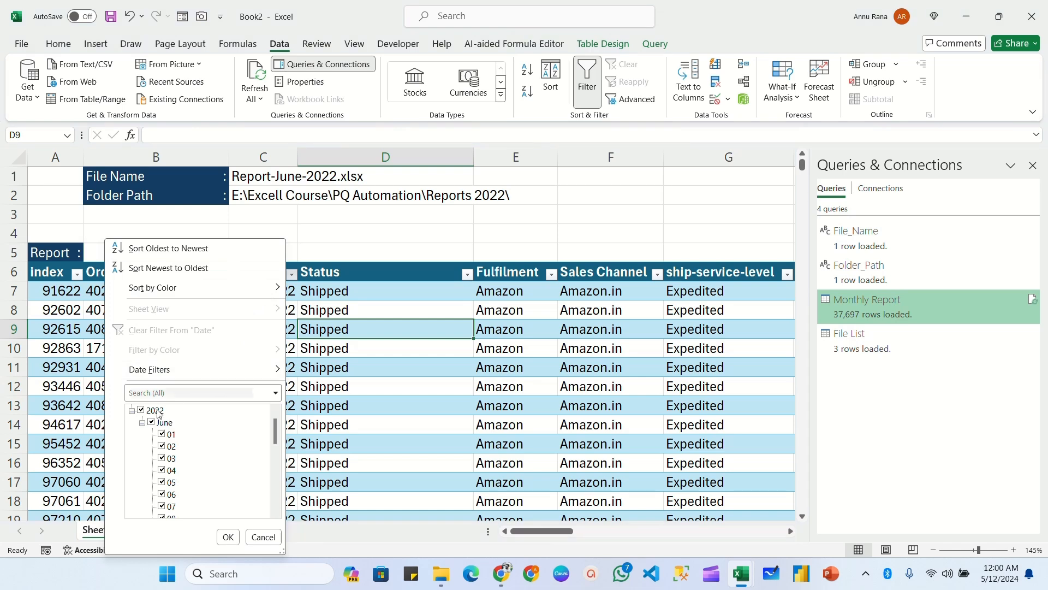
click(228, 537)
click(321, 310)
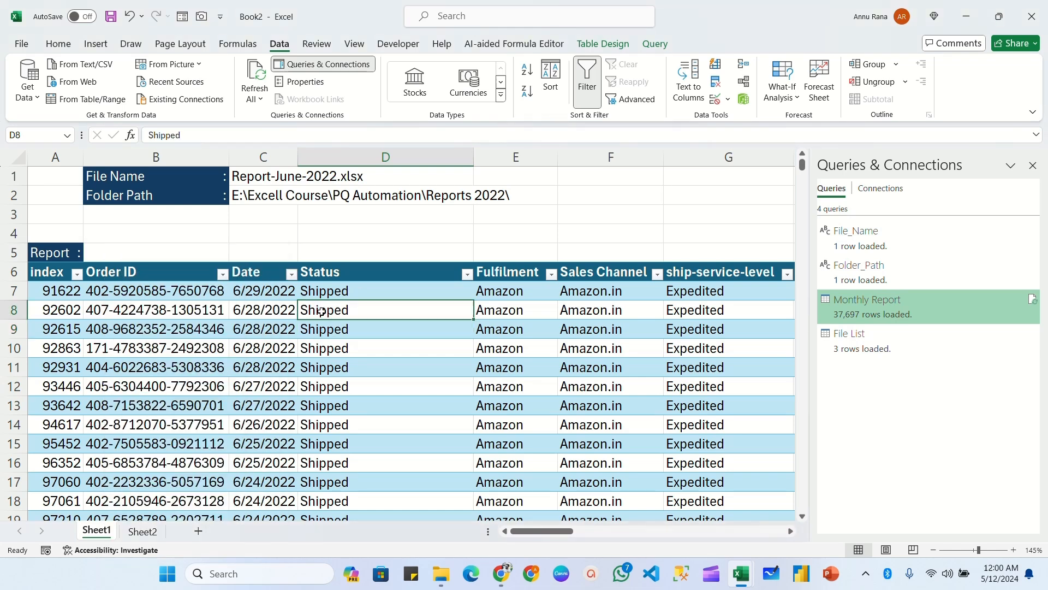